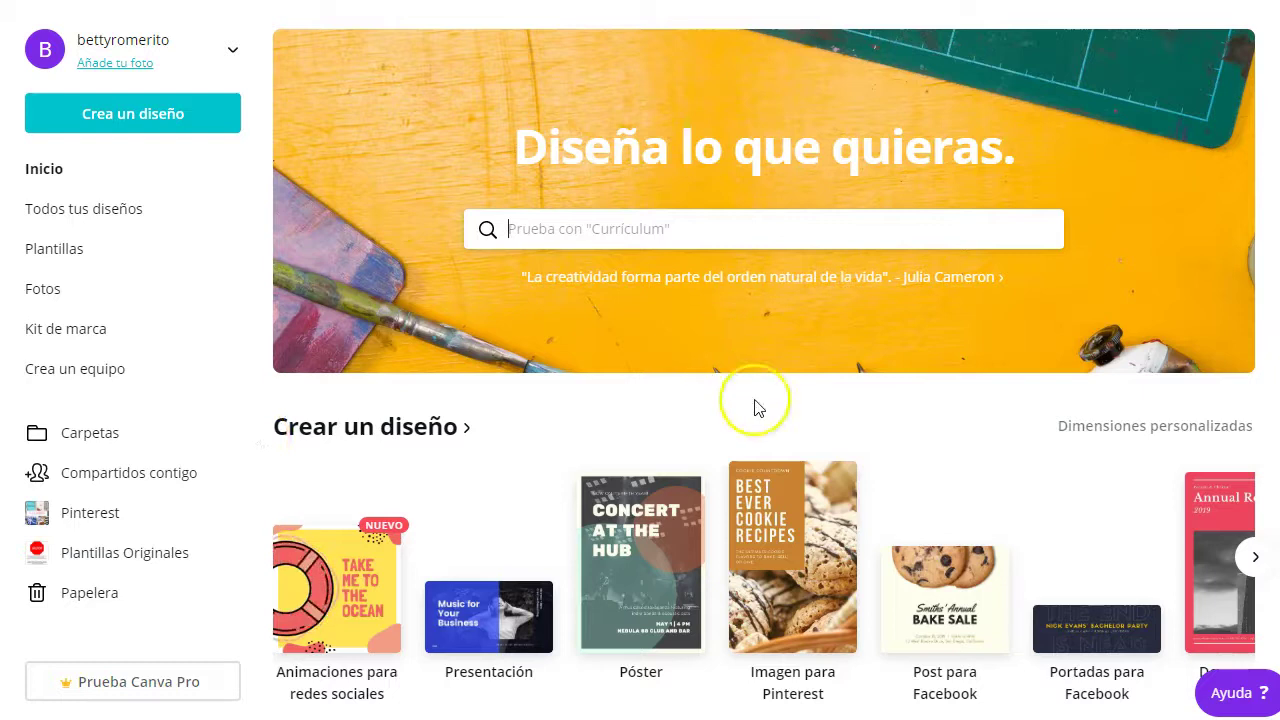
Scroll down to review the saved designs under Tus diseños, then back up
scroll(677, 485, "down", 1)
scroll(551, 509, "down", 2)
scroll(551, 500, "down", 2)
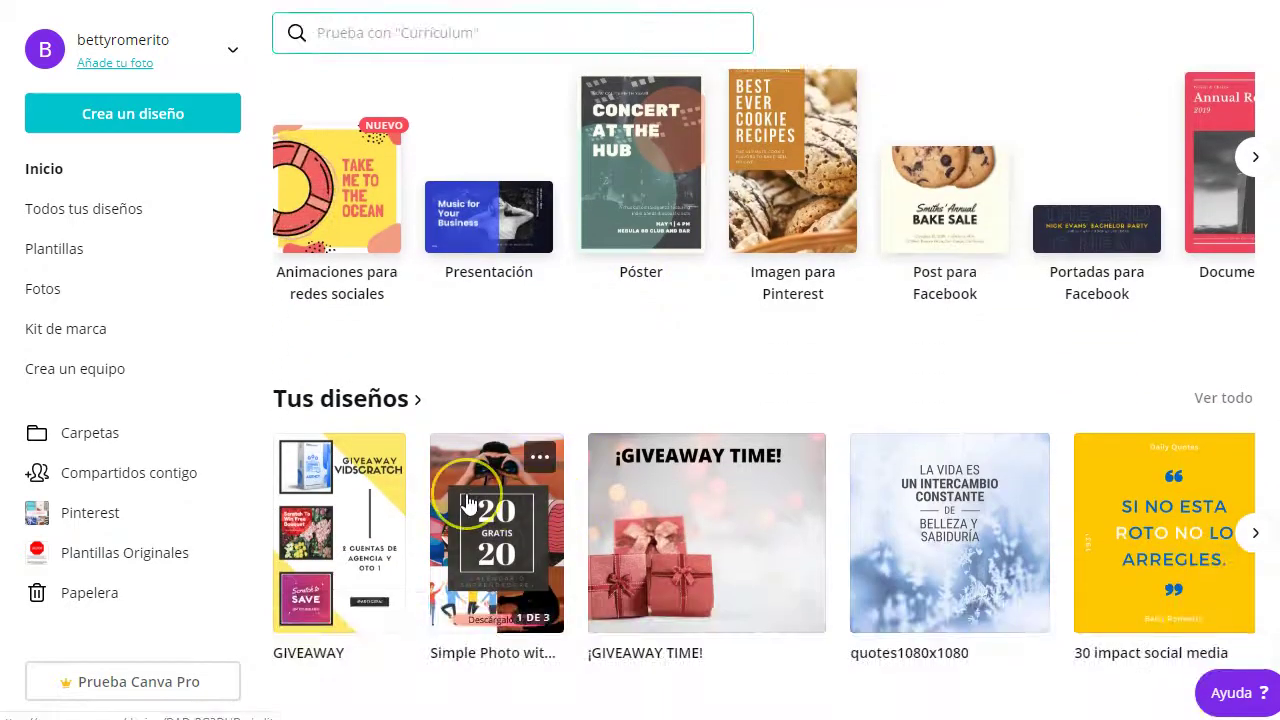
scroll(467, 503, "down", 1)
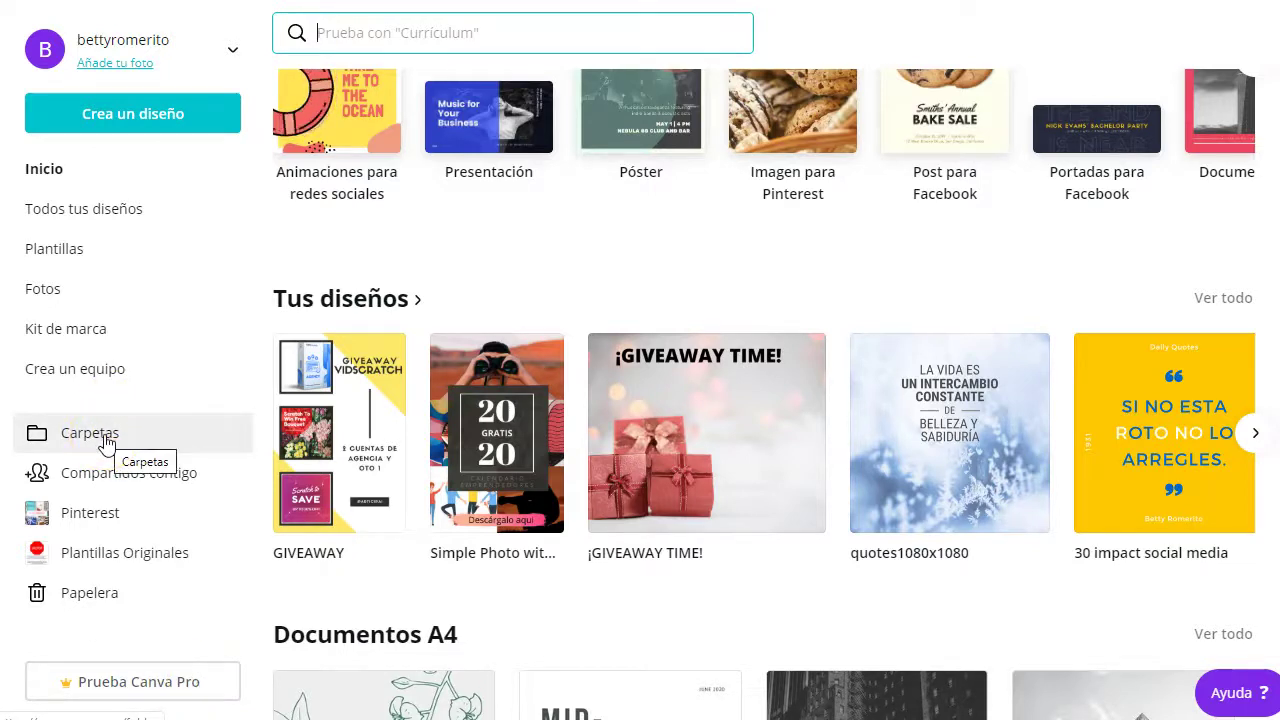
mouse_move(706, 532)
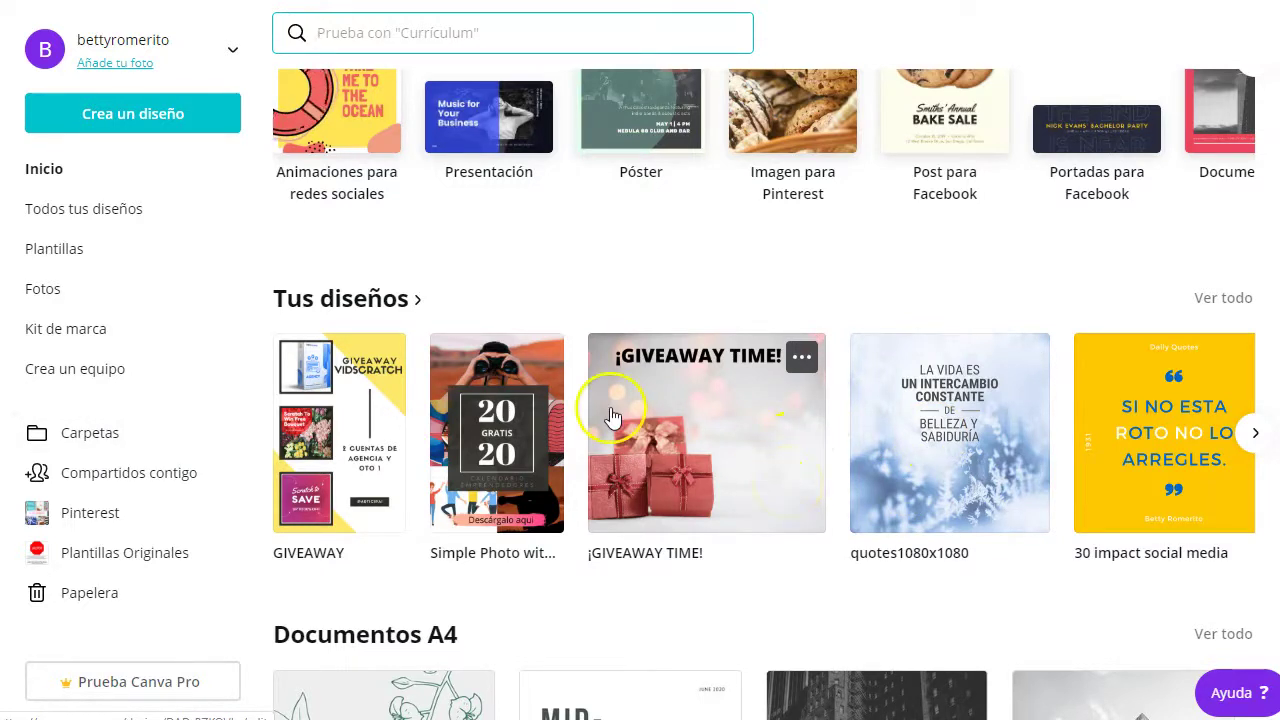
scroll(611, 412, "up", 4)
scroll(611, 412, "up", 1)
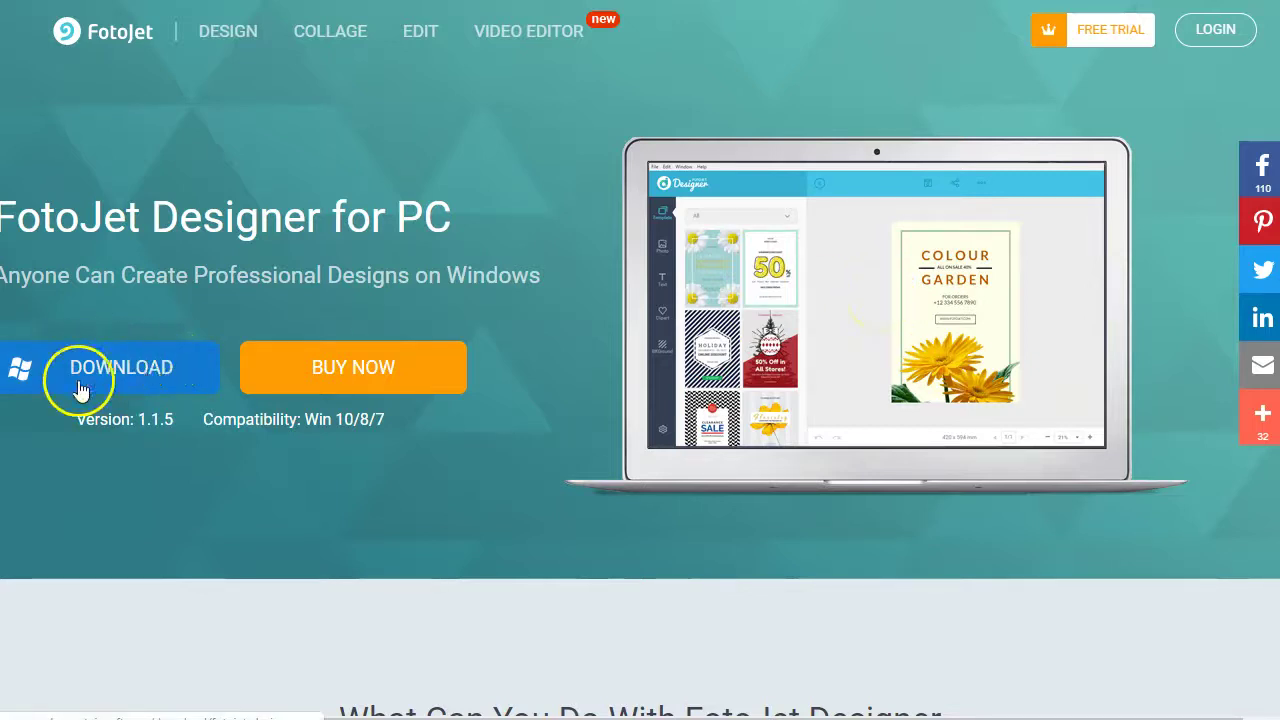
left_click(135, 368)
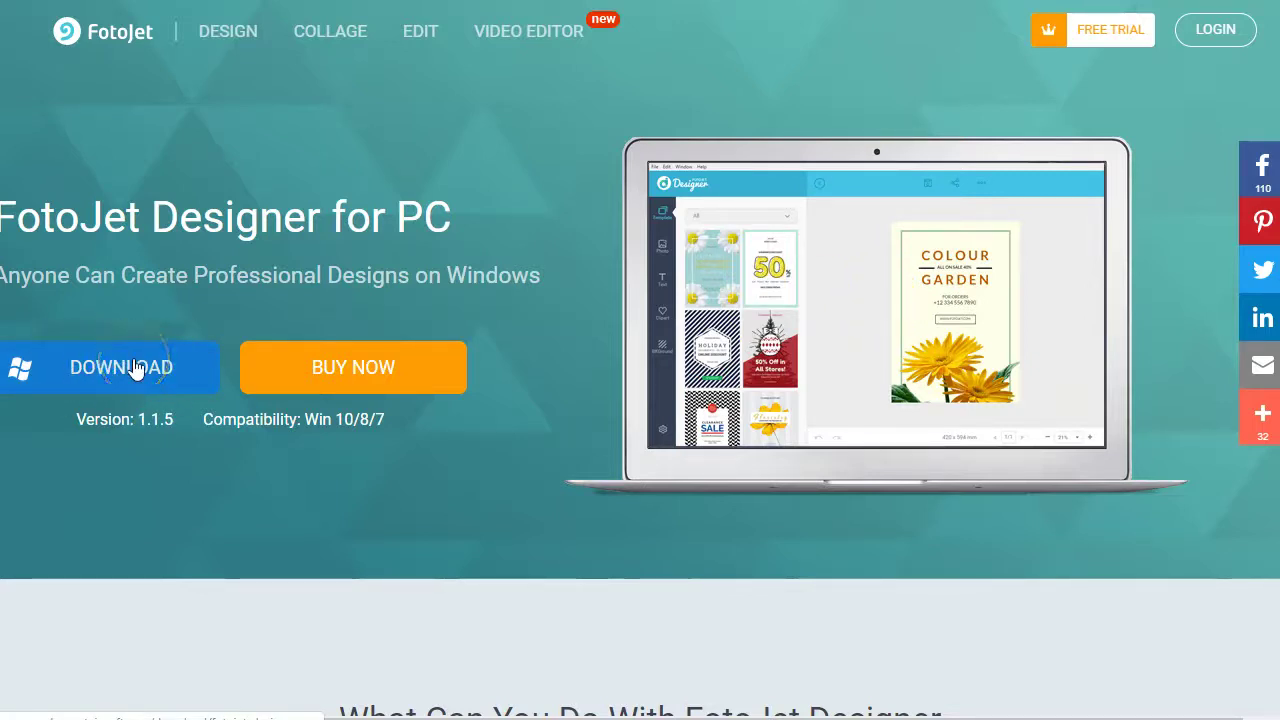
left_click(388, 372)
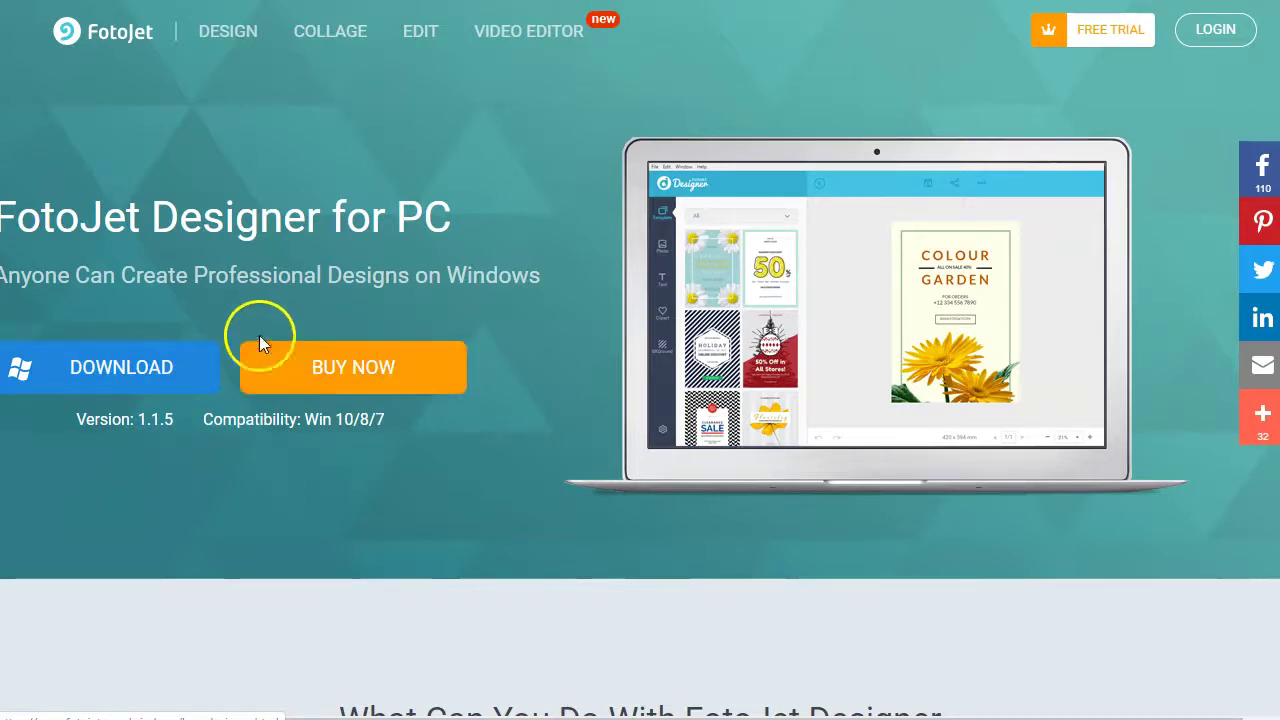
left_click(117, 372)
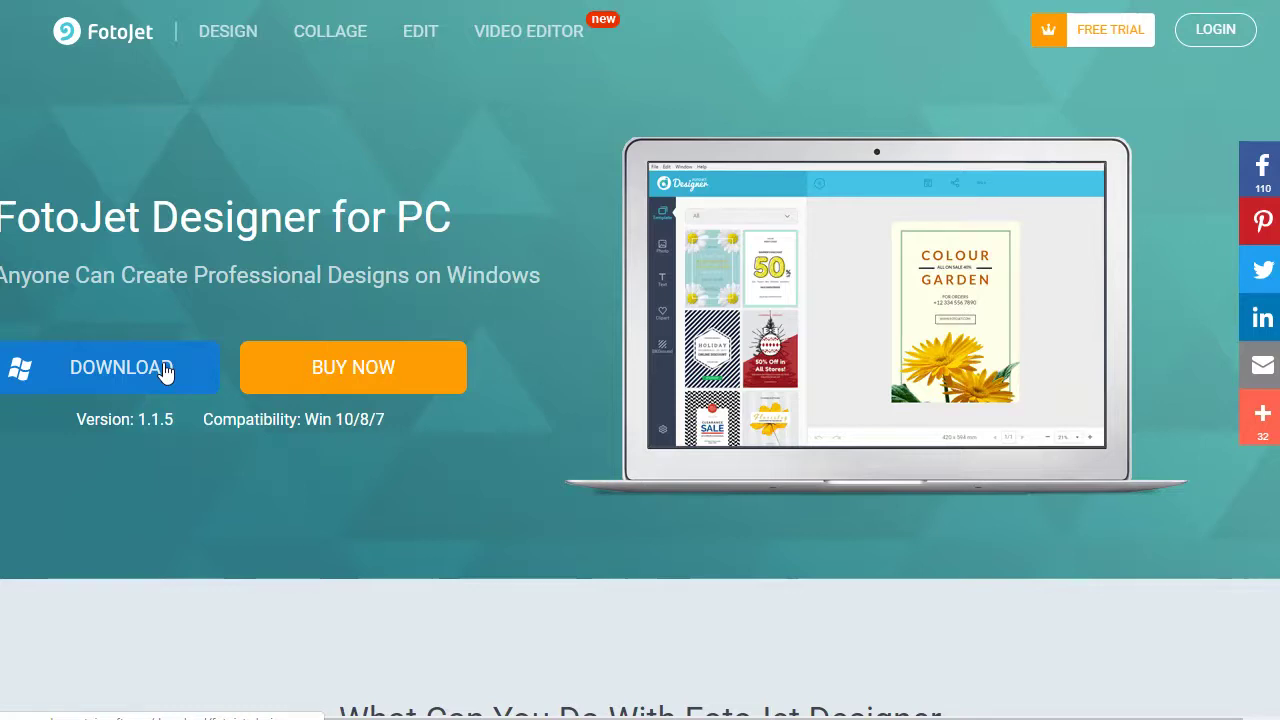
left_click(163, 370)
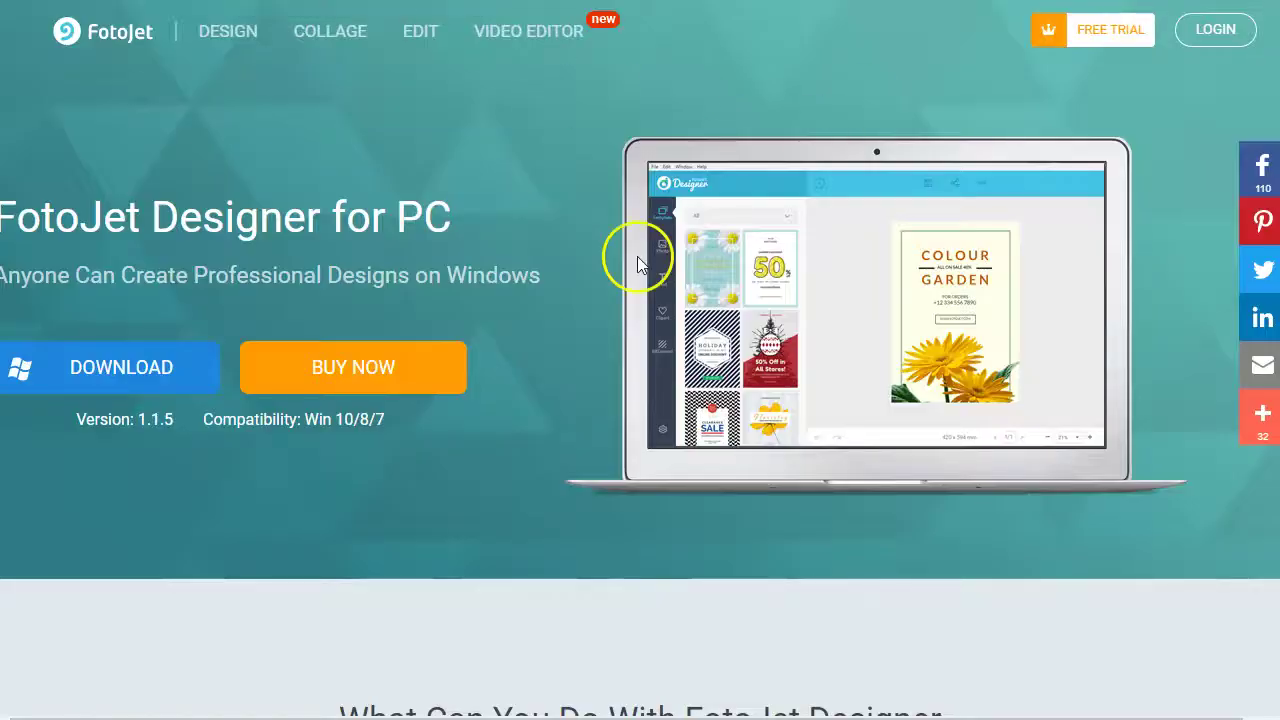
Scroll through the Designer page's template and personalization feature sections
scroll(454, 328, "down", 3)
scroll(454, 328, "down", 2)
scroll(457, 336, "down", 3)
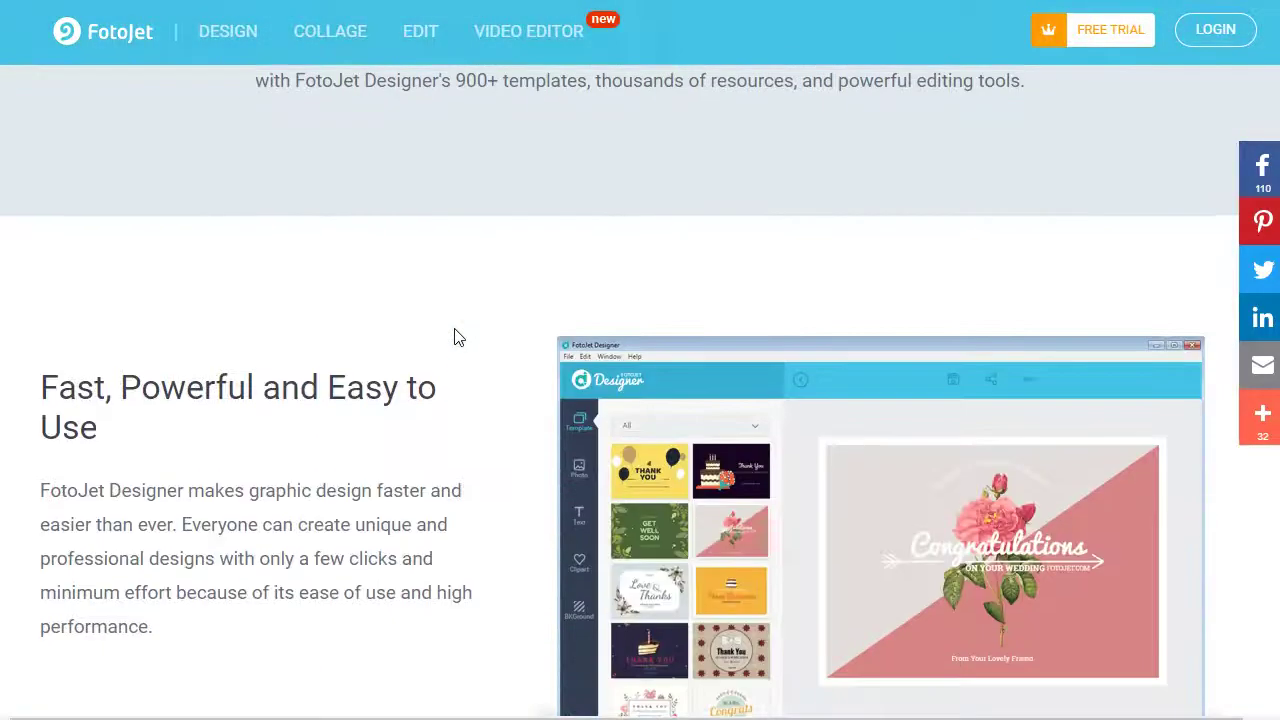
scroll(457, 335, "down", 1)
scroll(457, 334, "down", 1)
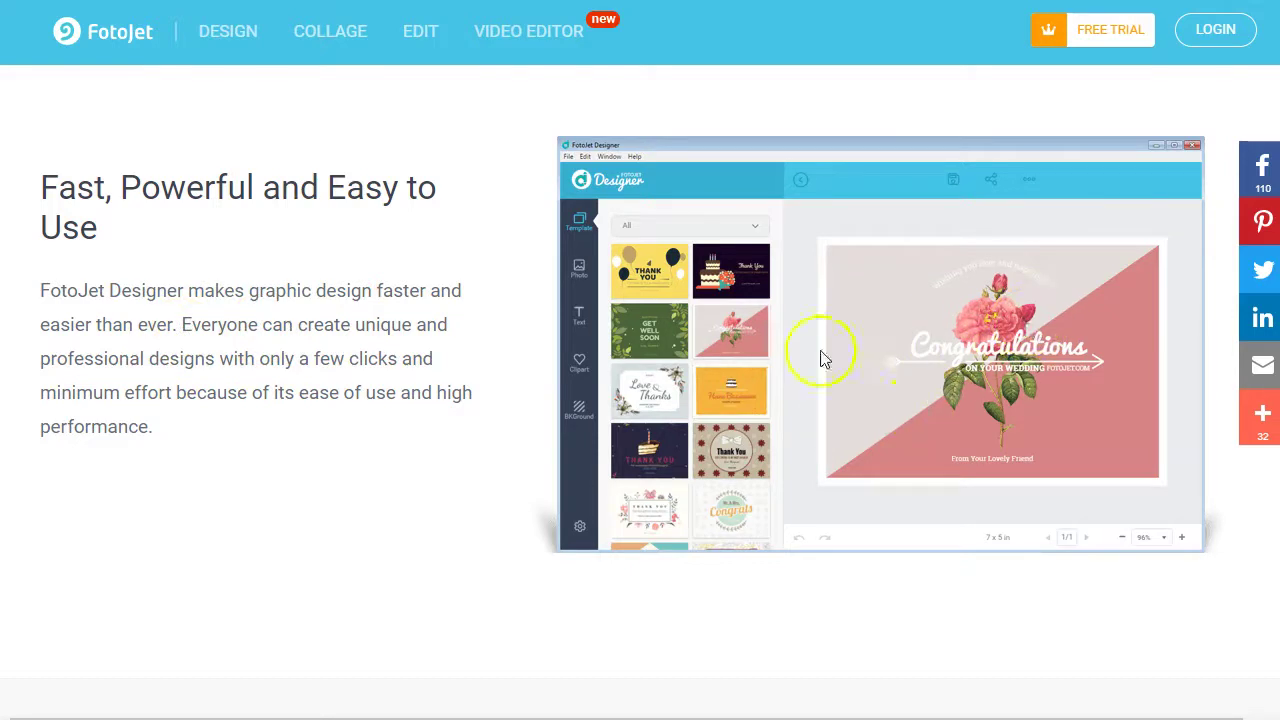
scroll(335, 469, "down", 3)
scroll(338, 471, "down", 3)
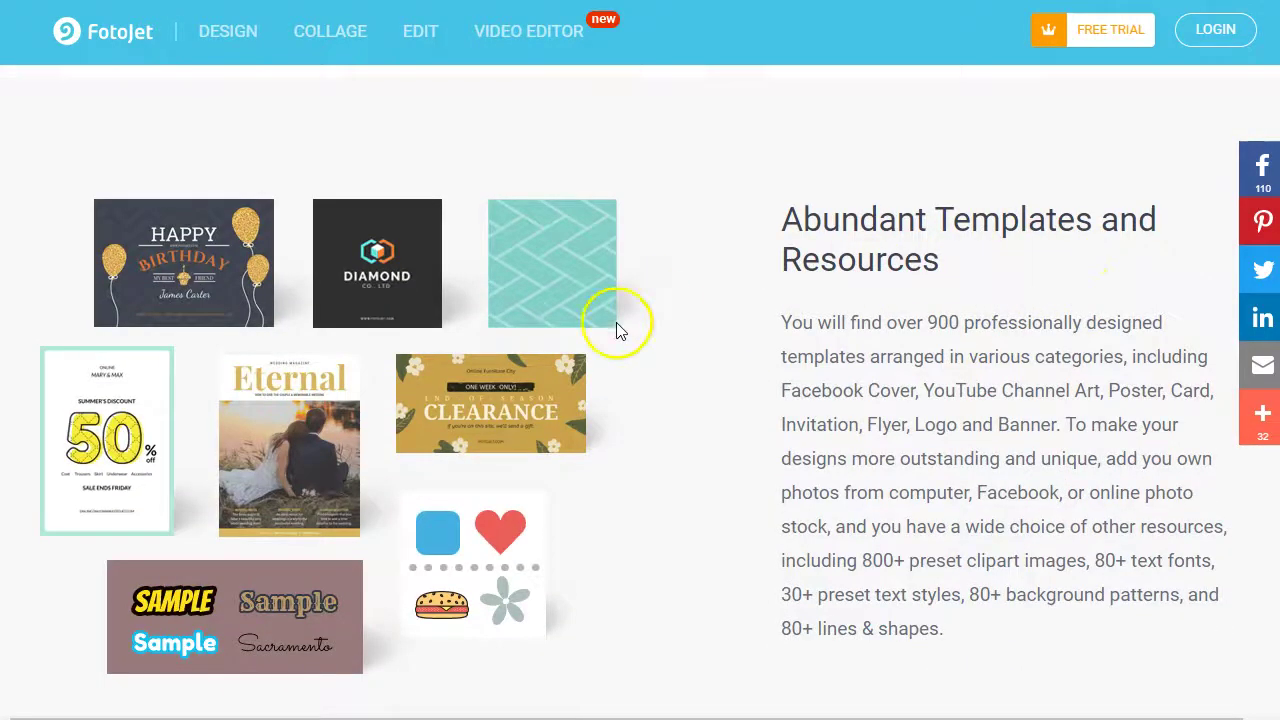
scroll(380, 371, "down", 3)
scroll(380, 363, "down", 4)
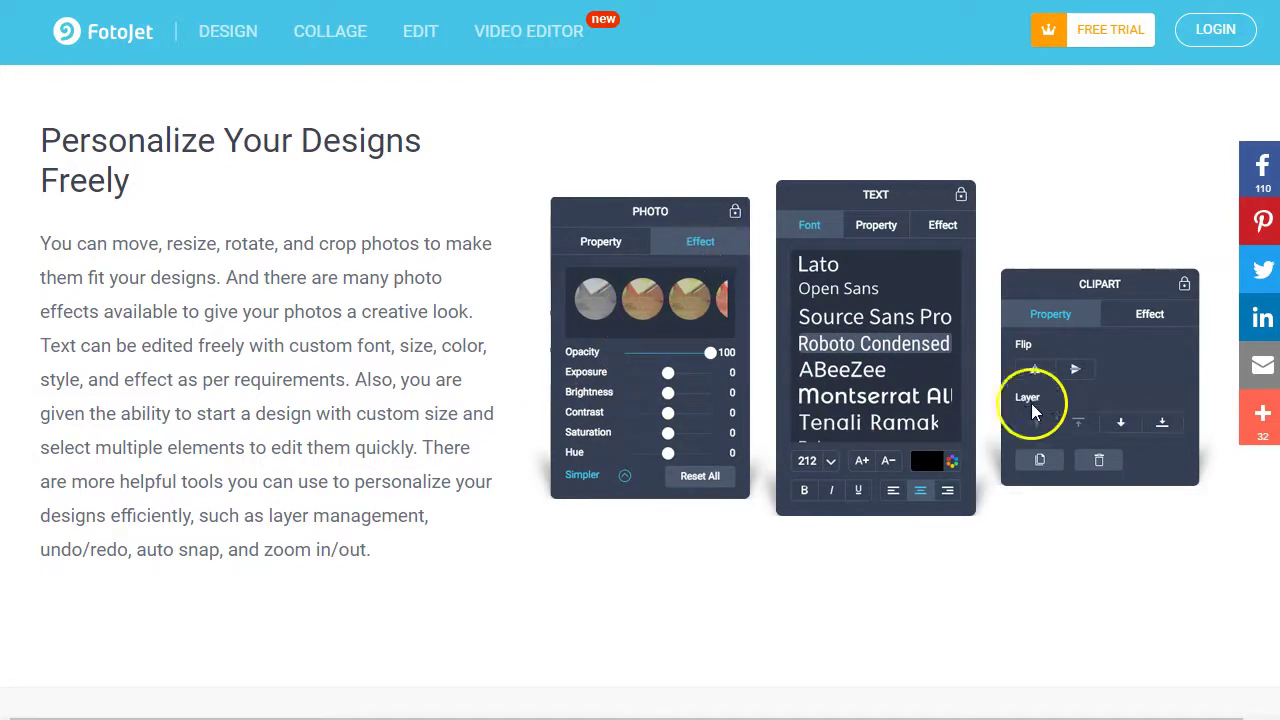
Continue past the save or share section to the footer and go to Features
scroll(394, 409, "down", 2)
scroll(395, 412, "down", 3)
scroll(395, 412, "down", 2)
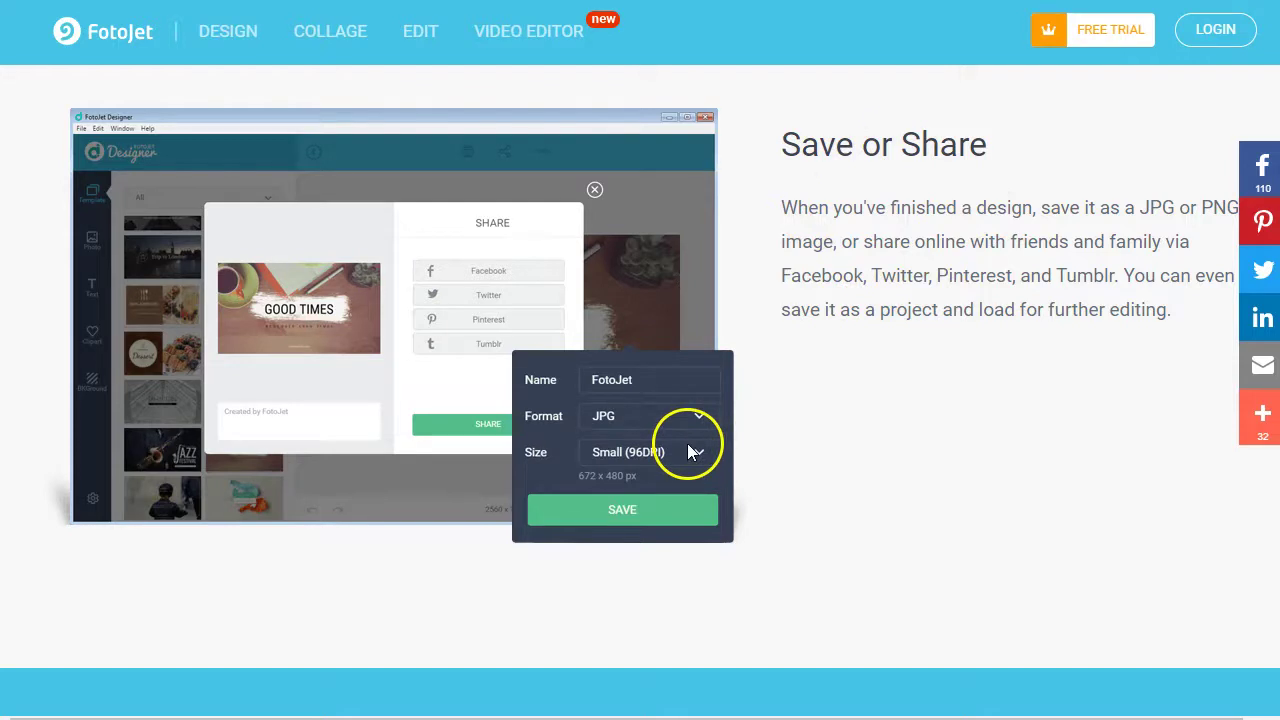
scroll(488, 400, "down", 3)
scroll(486, 397, "down", 3)
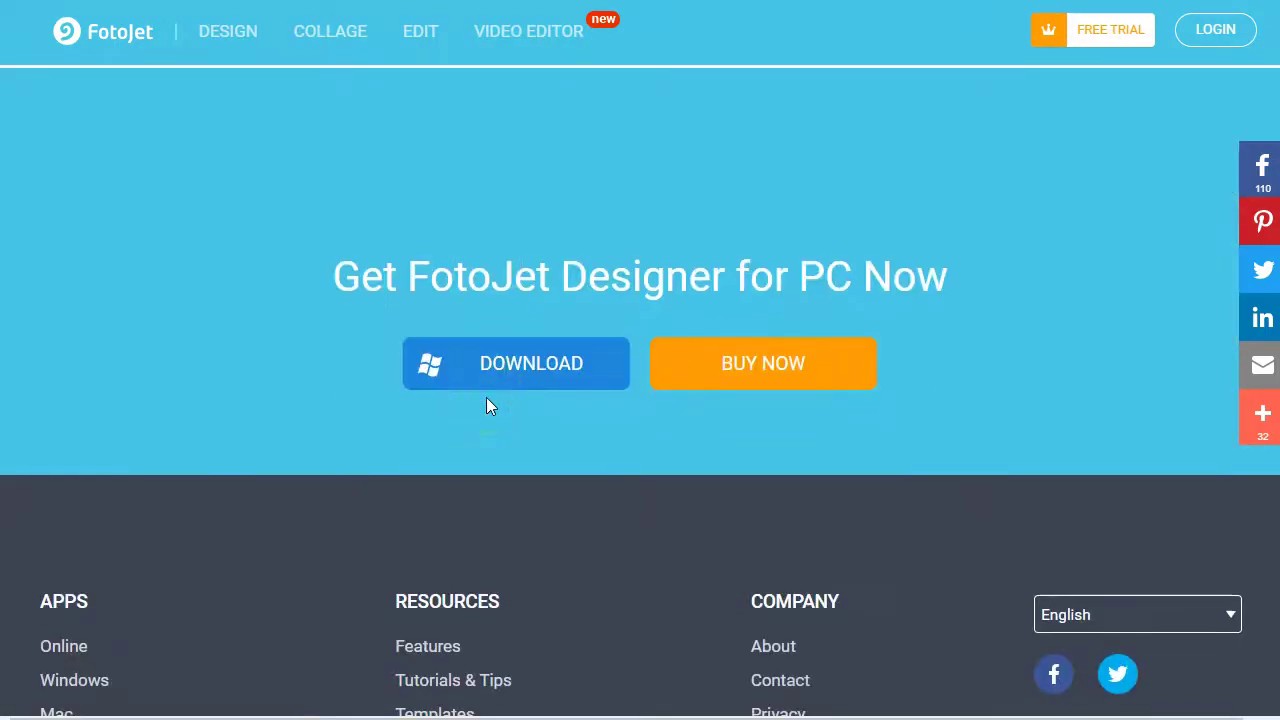
scroll(486, 397, "down", 1)
scroll(486, 397, "down", 2)
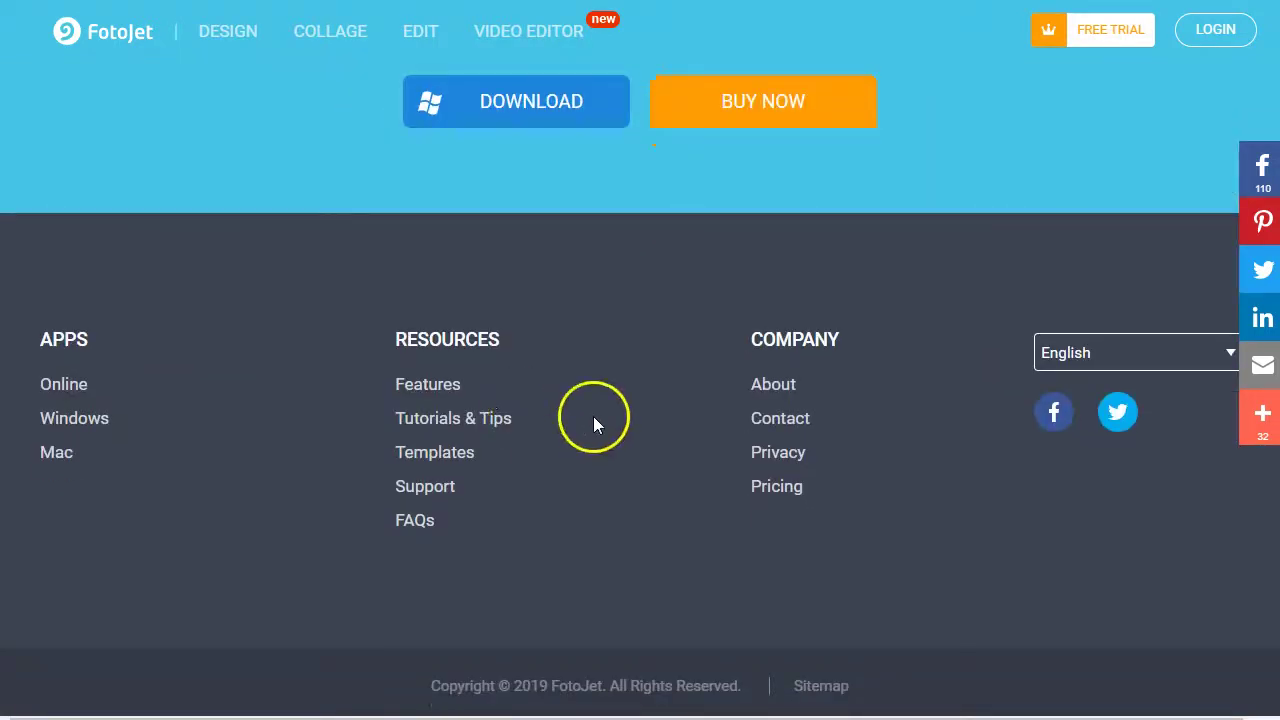
left_click(429, 386)
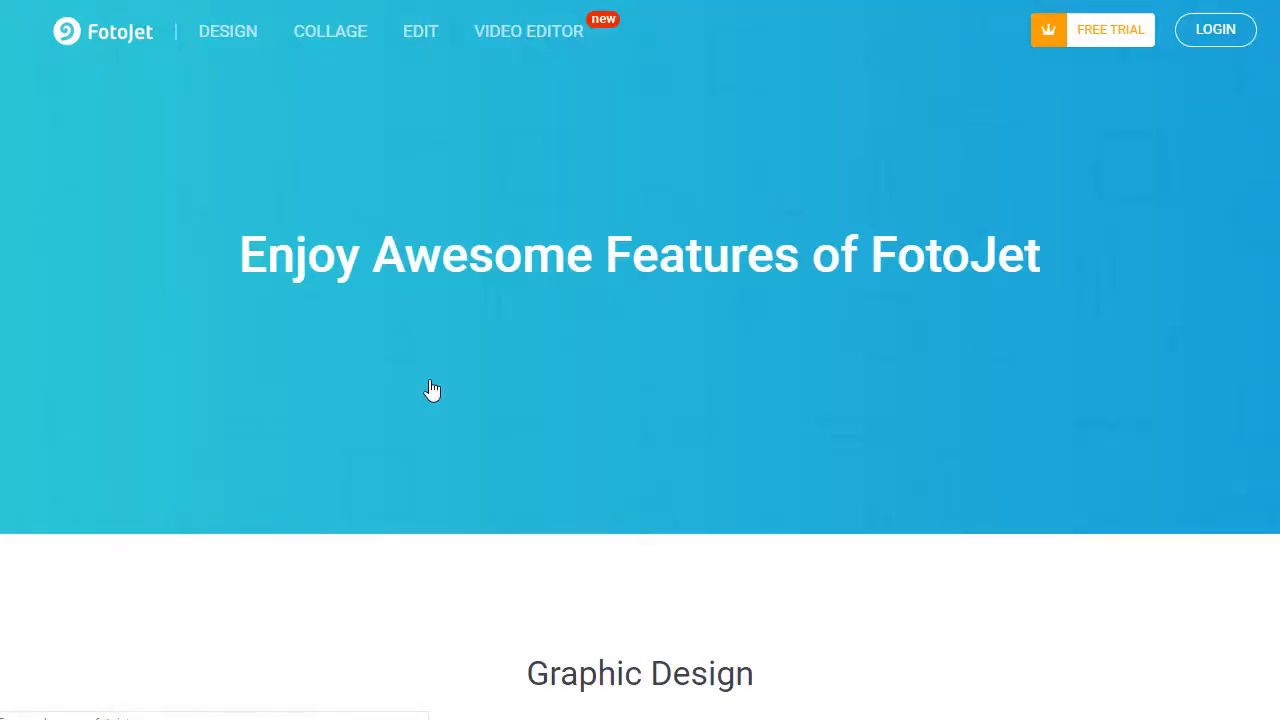
Scroll the Graphic Design grid from Banner Maker down to Business Card and back up
scroll(430, 391, "down", 4)
scroll(420, 370, "down", 3)
scroll(600, 300, "up", 1)
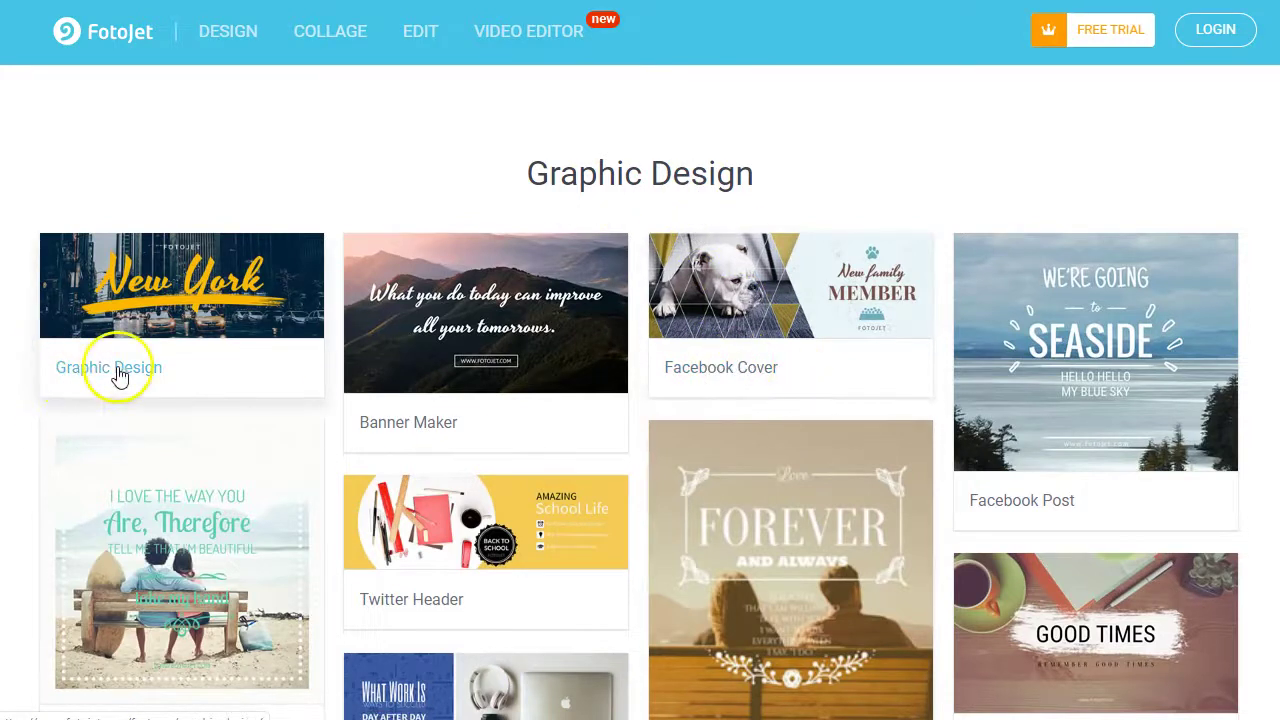
scroll(468, 420, "down", 1)
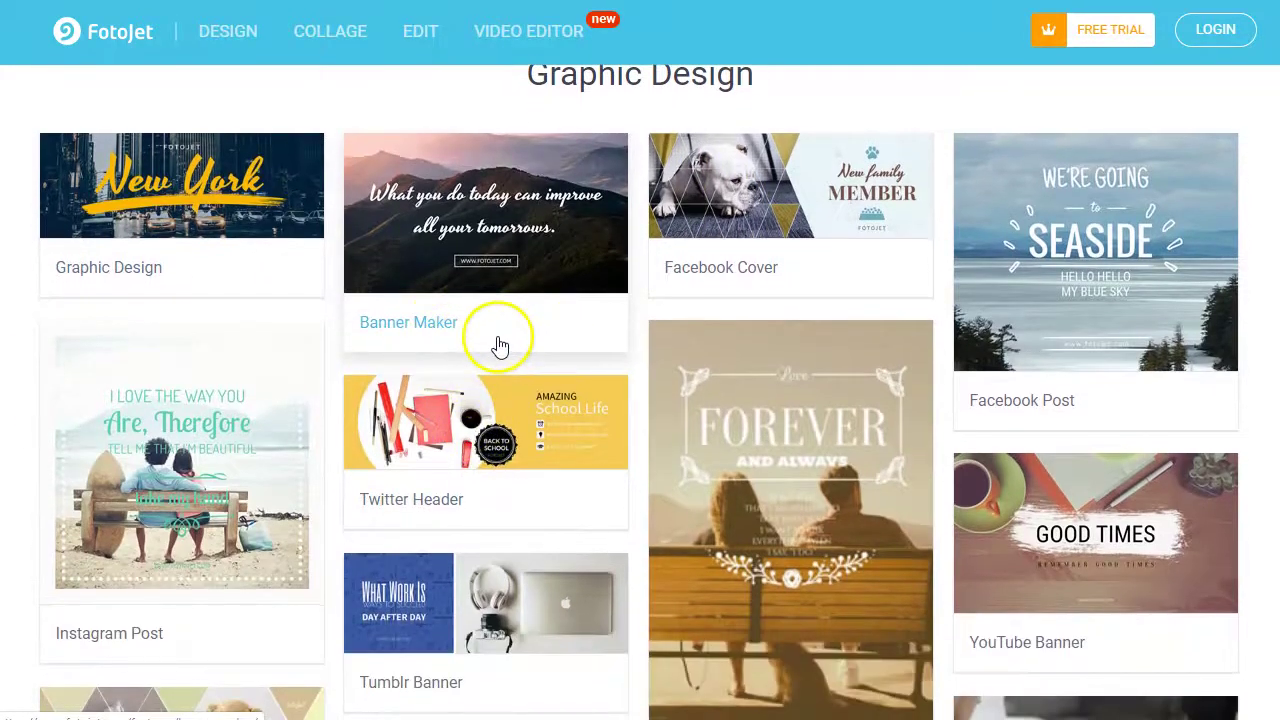
scroll(1050, 275, "down", 1)
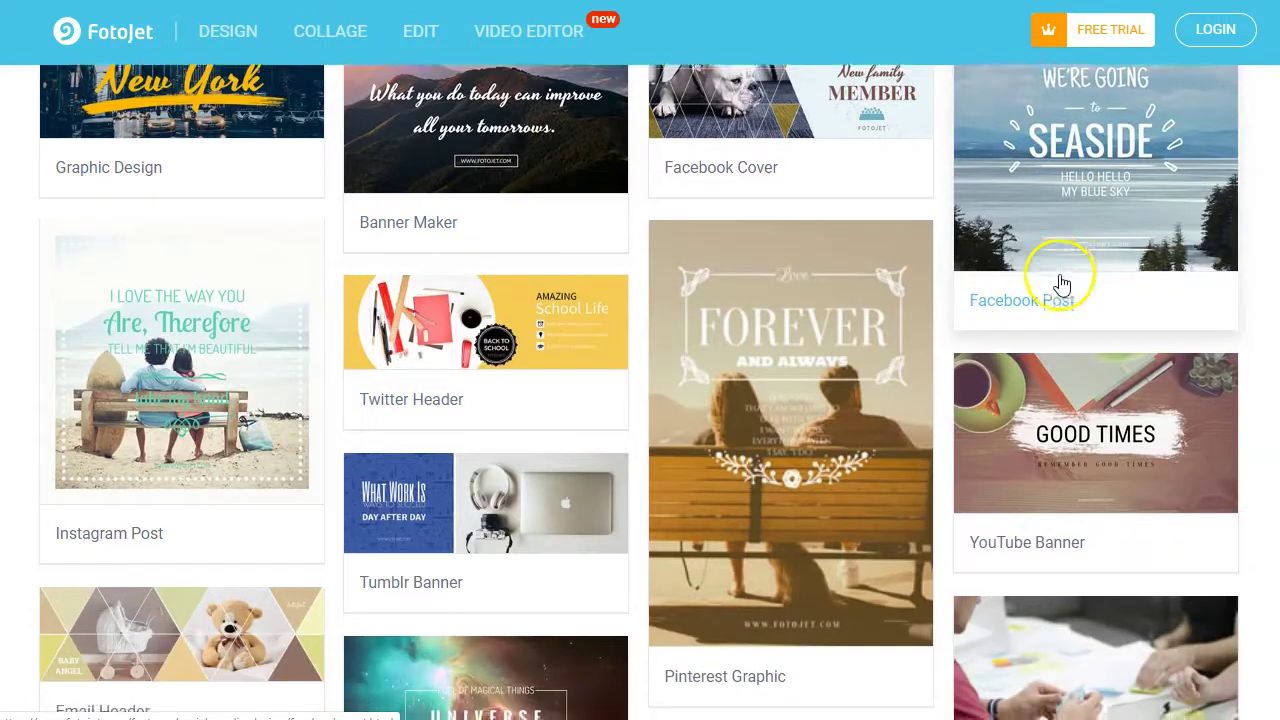
scroll(160, 391, "down", 1)
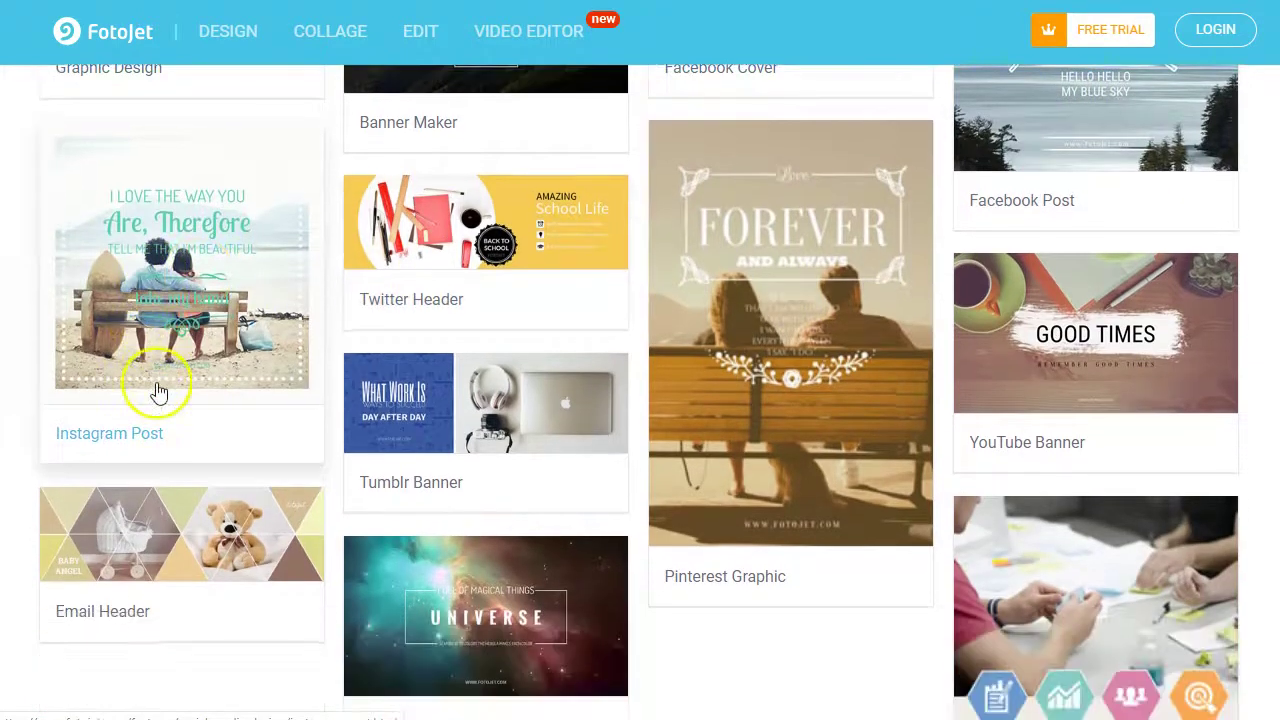
scroll(490, 425, "down", 1)
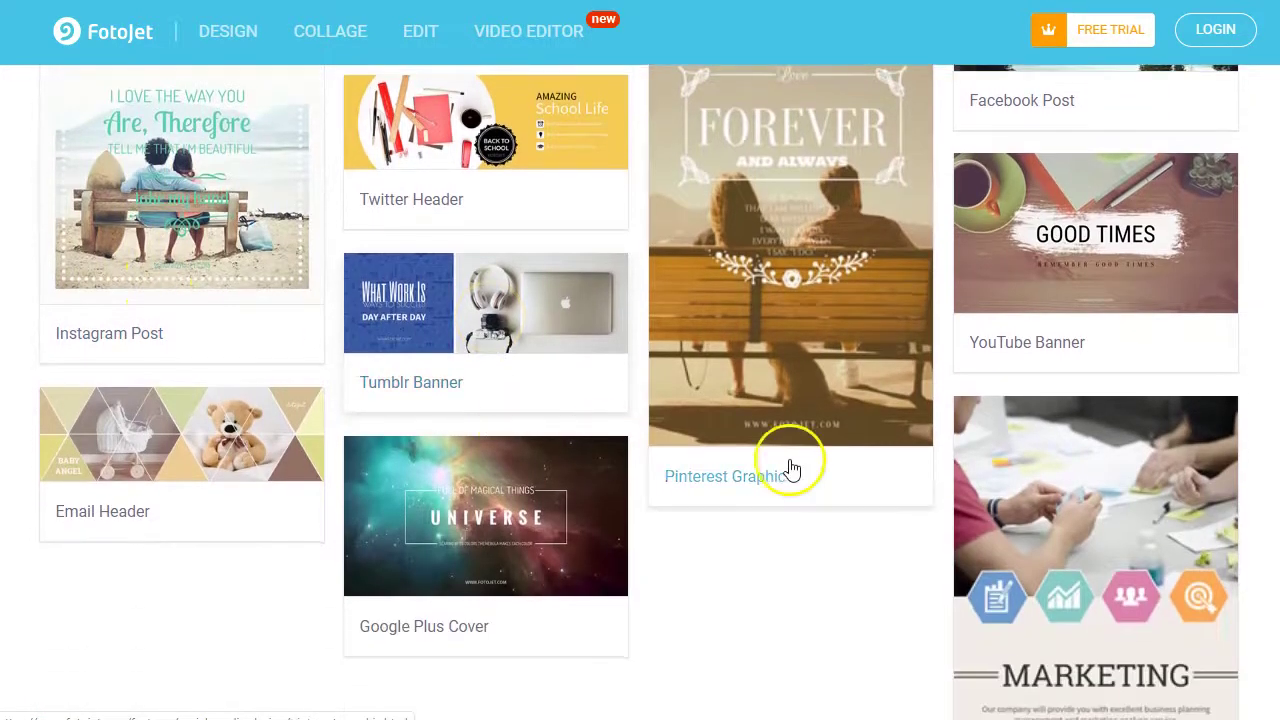
scroll(1071, 409, "down", 1)
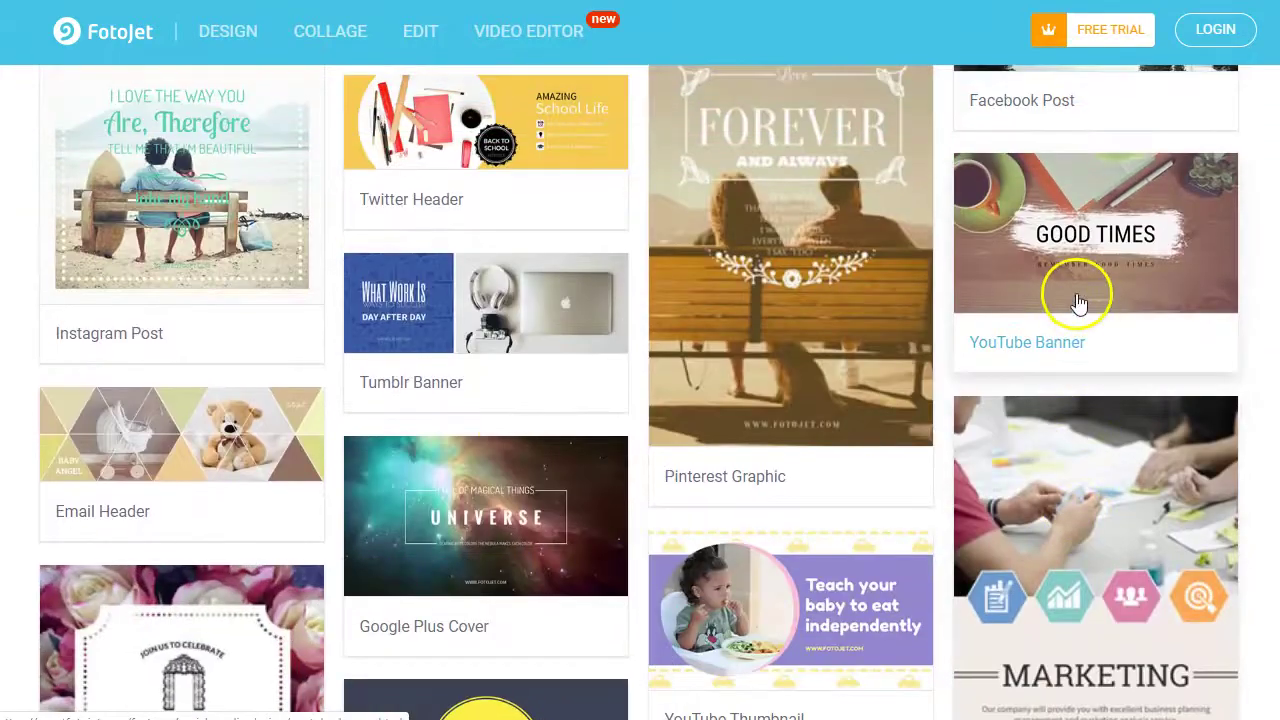
scroll(400, 460, "down", 2)
scroll(368, 492, "down", 3)
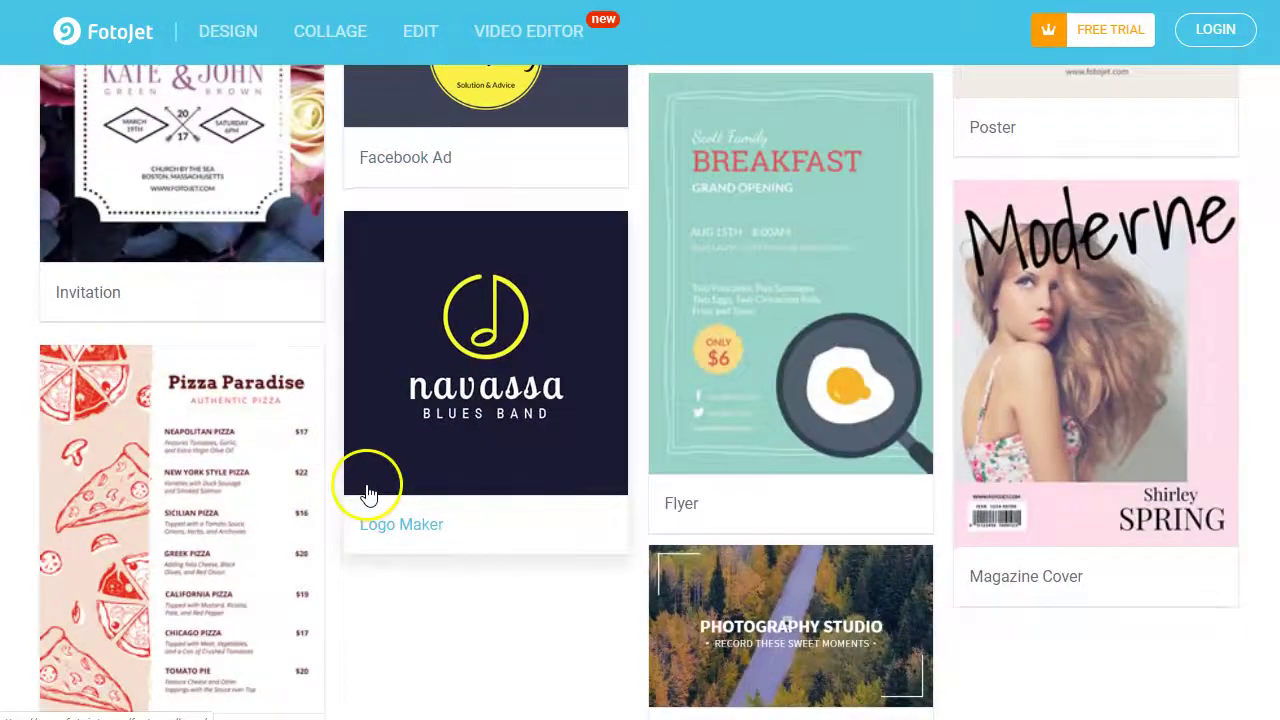
scroll(366, 490, "down", 3)
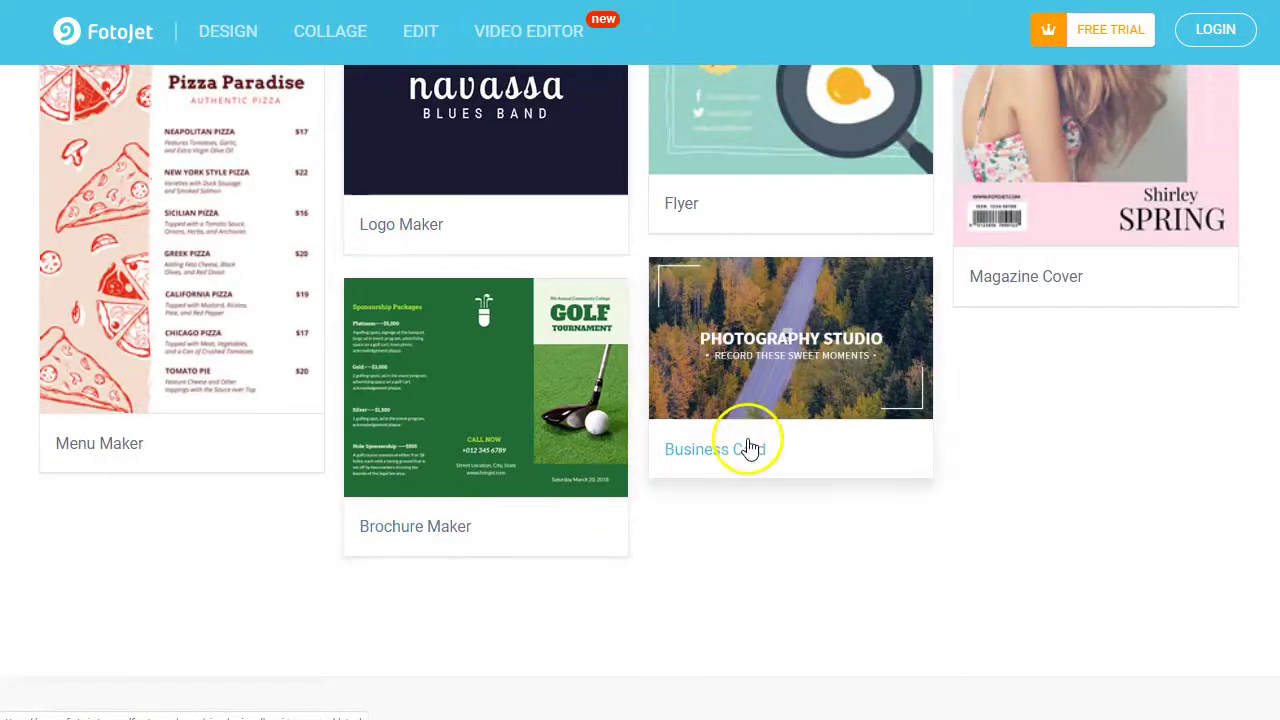
scroll(840, 412, "up", 5)
scroll(835, 410, "up", 5)
scroll(835, 410, "up", 5)
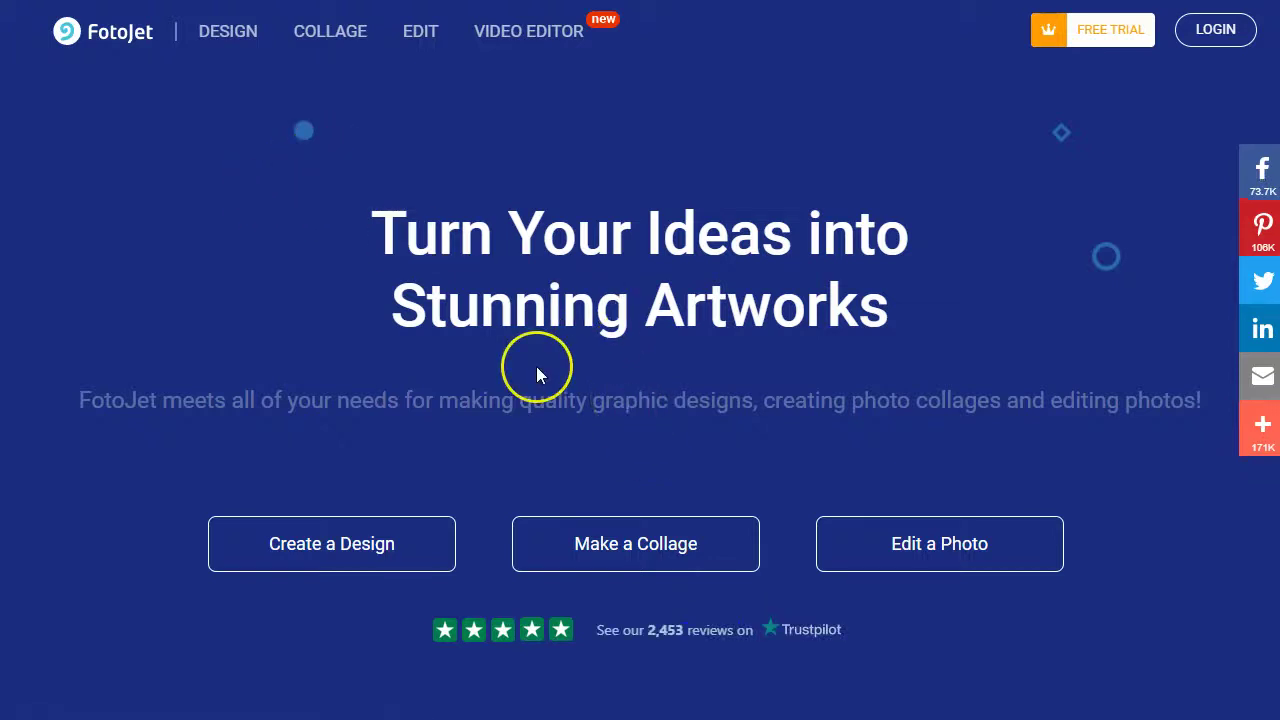
Scroll the home page down to the footer links and back up to the Create a Design section
scroll(536, 368, "down", 3)
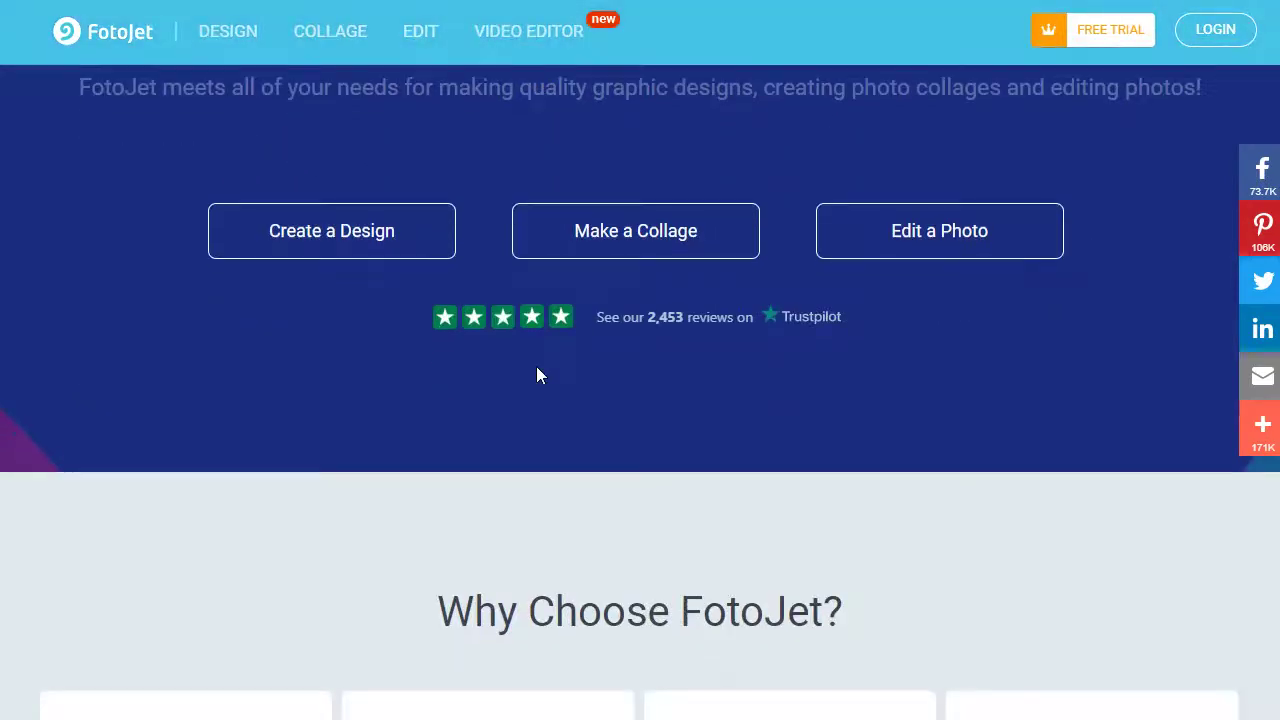
scroll(536, 368, "down", 5)
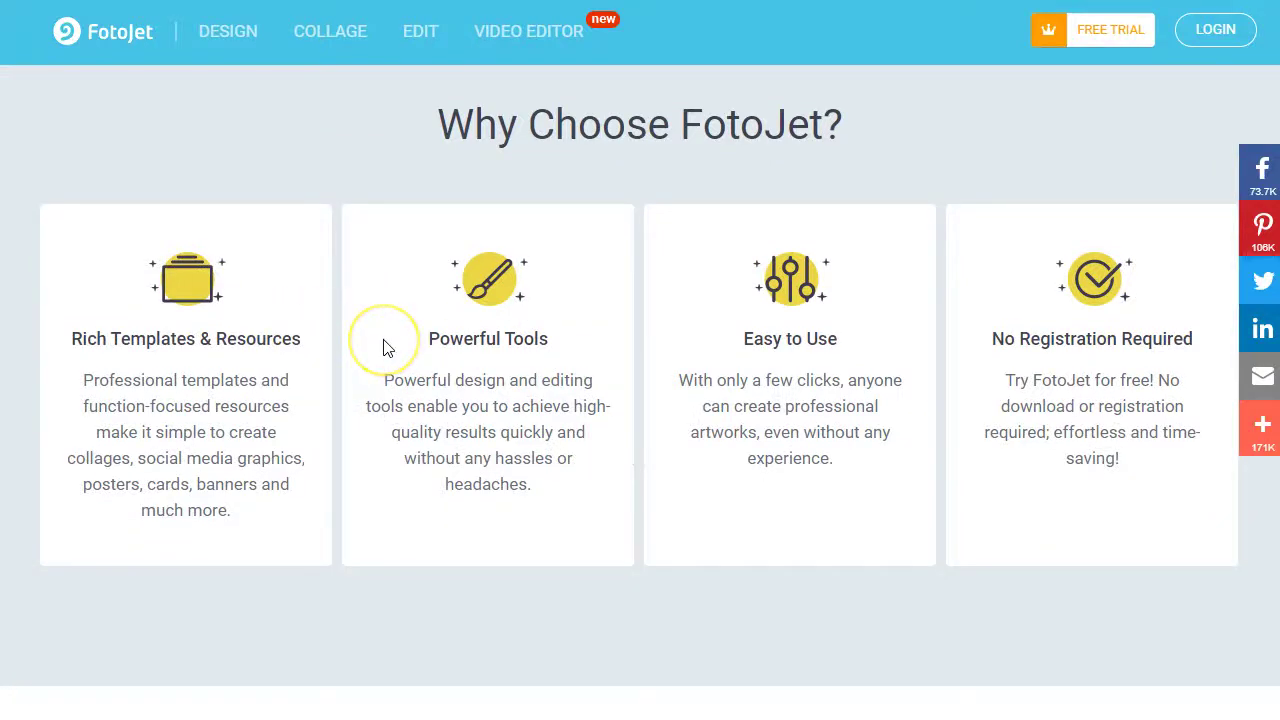
scroll(383, 345, "down", 5)
scroll(383, 345, "down", 5)
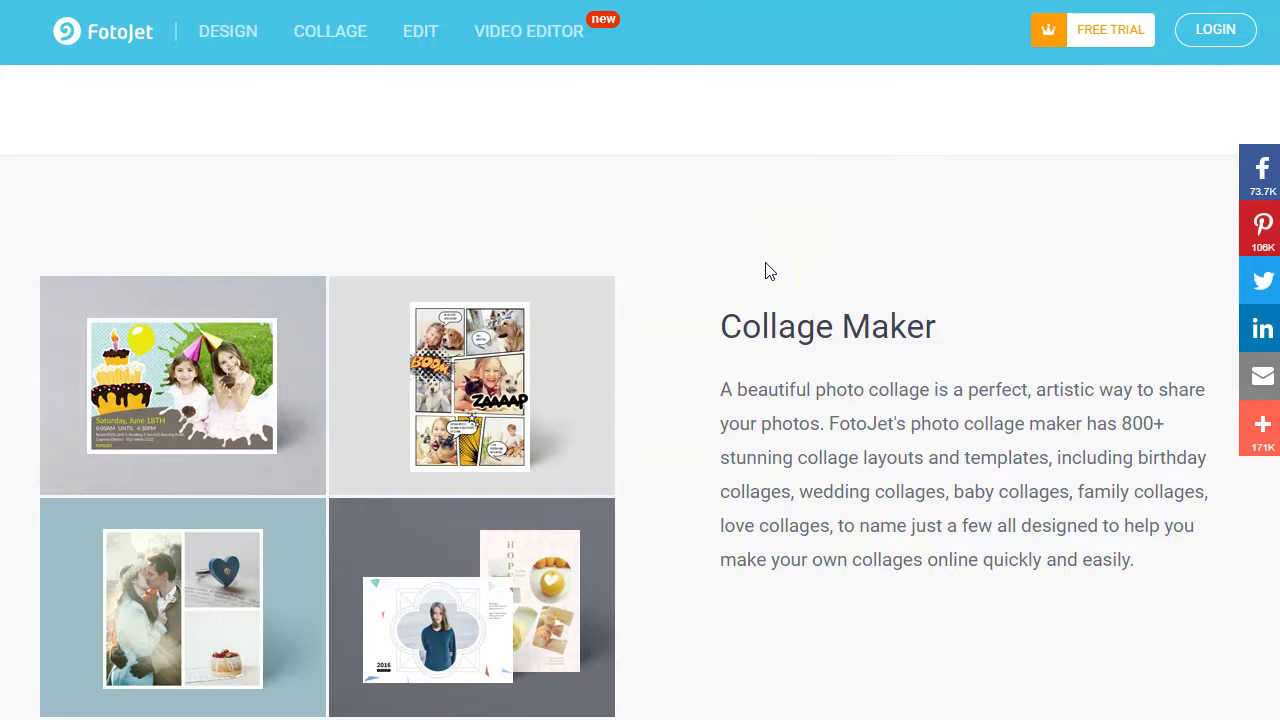
scroll(520, 450, "down", 4)
scroll(520, 450, "down", 3)
scroll(520, 450, "down", 3)
scroll(520, 450, "down", 5)
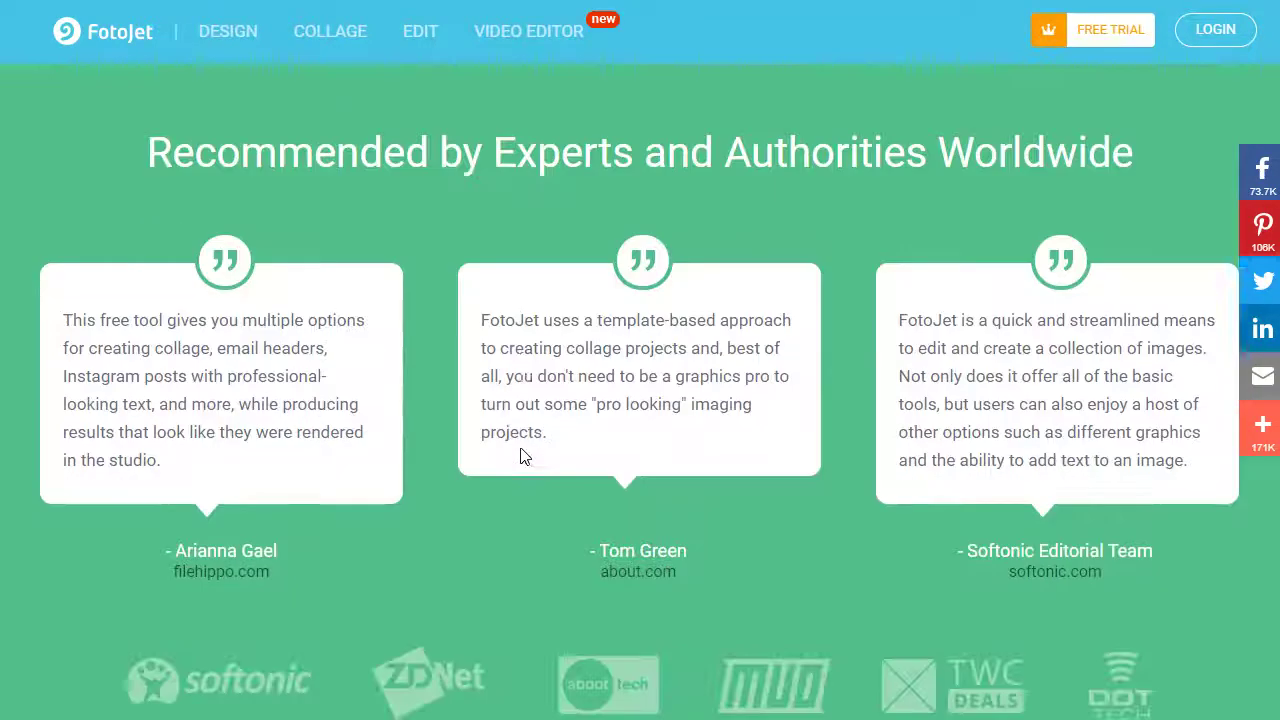
scroll(520, 448, "down", 5)
scroll(520, 448, "down", 2)
scroll(520, 448, "down", 4)
scroll(520, 448, "down", 4)
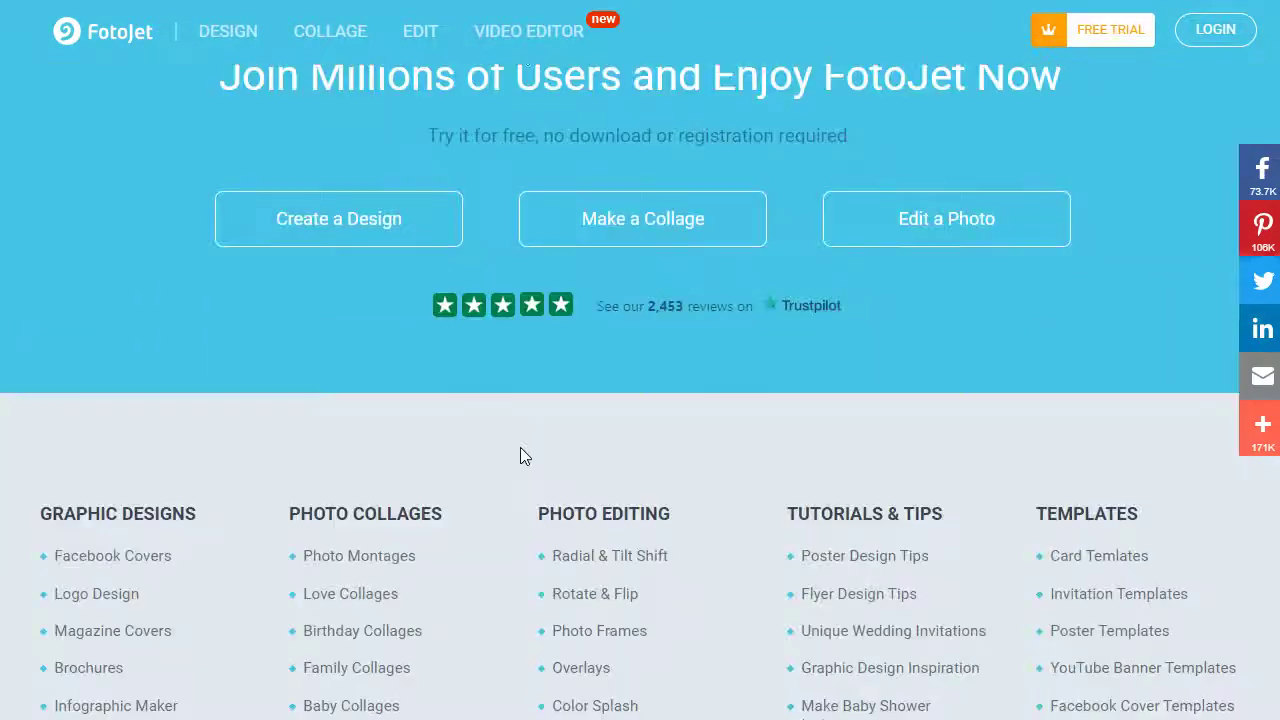
scroll(300, 414, "up", 2)
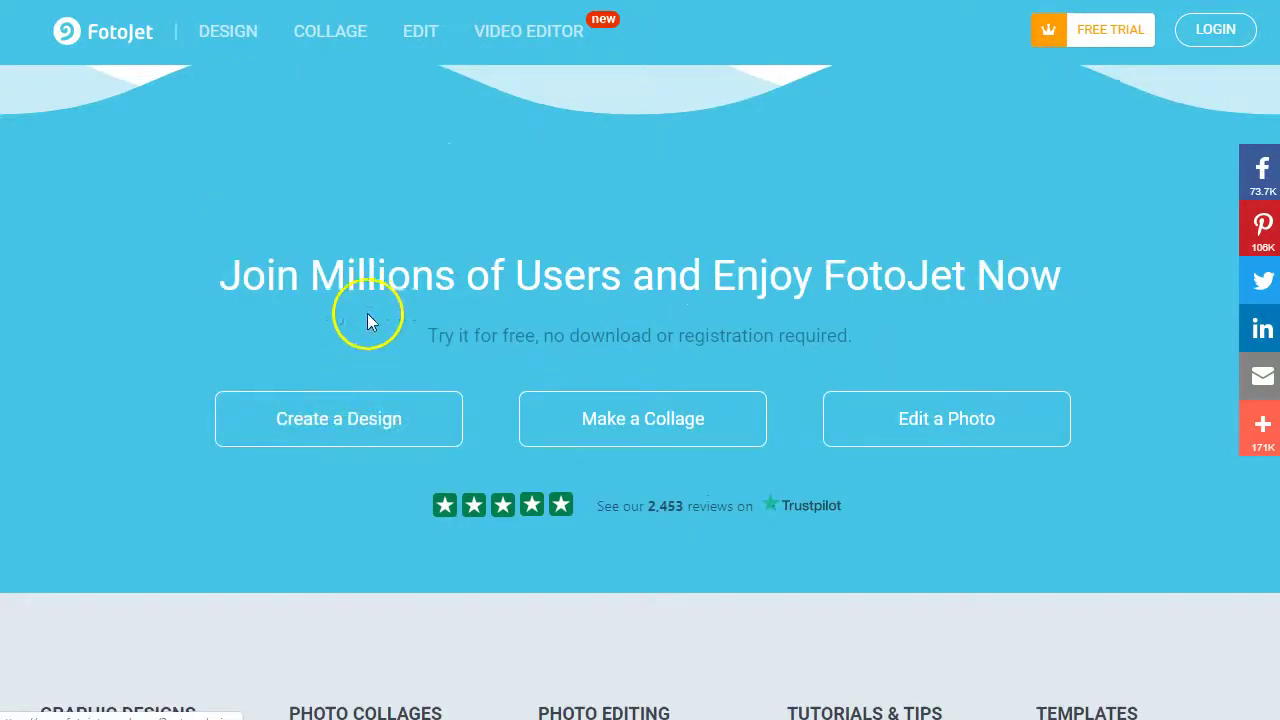
scroll(286, 357, "down", 3)
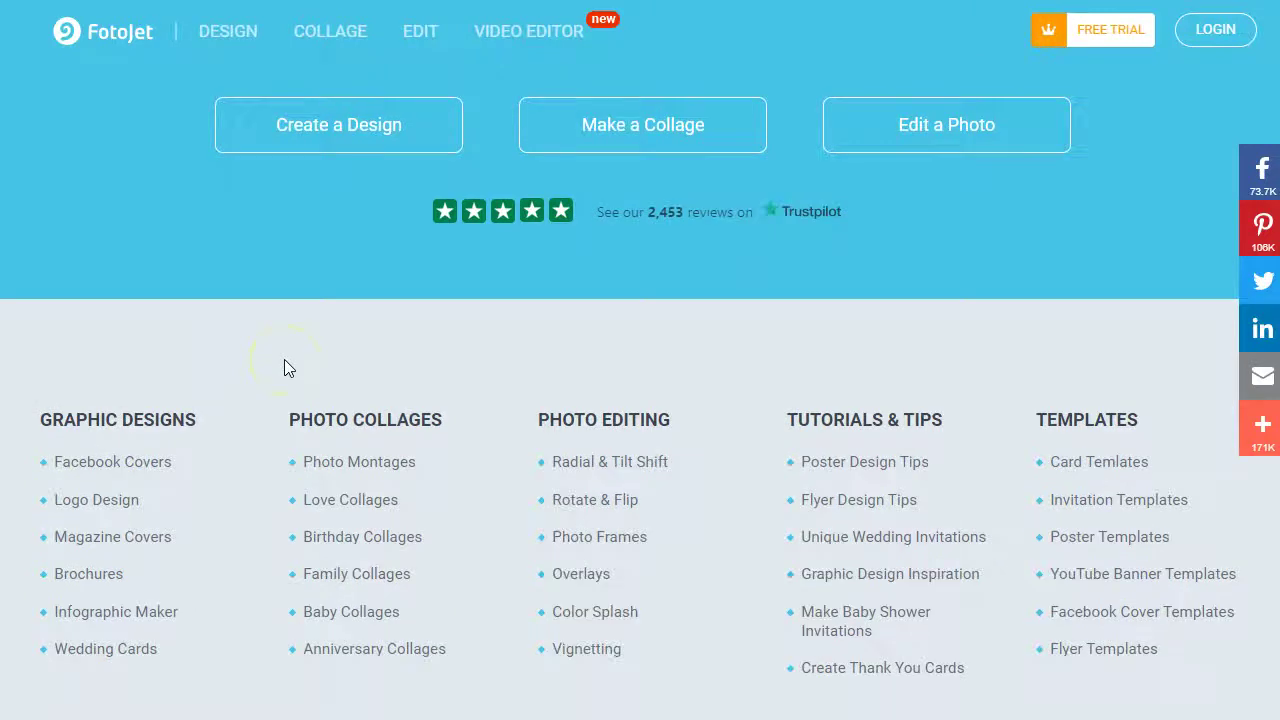
scroll(284, 362, "up", 2)
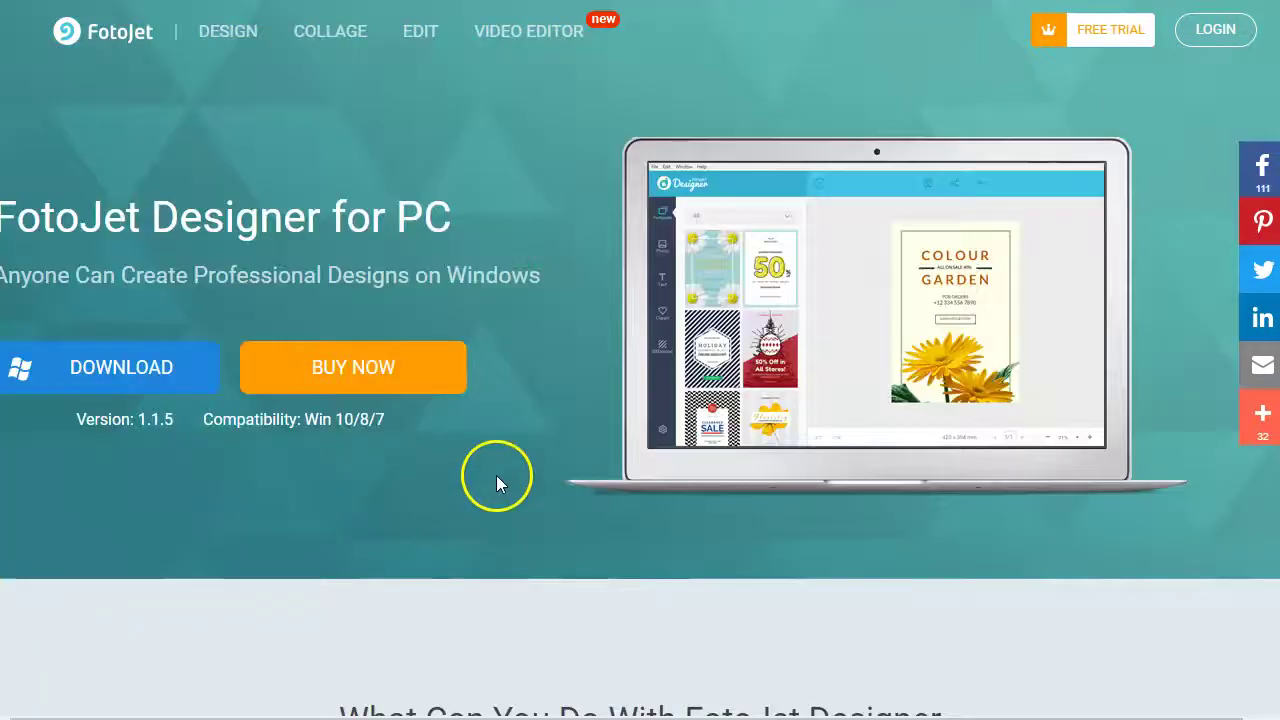
Go to BUY NOW and scroll through the $39.90 Personal and $59.90 Family licence cards
left_click(348, 366)
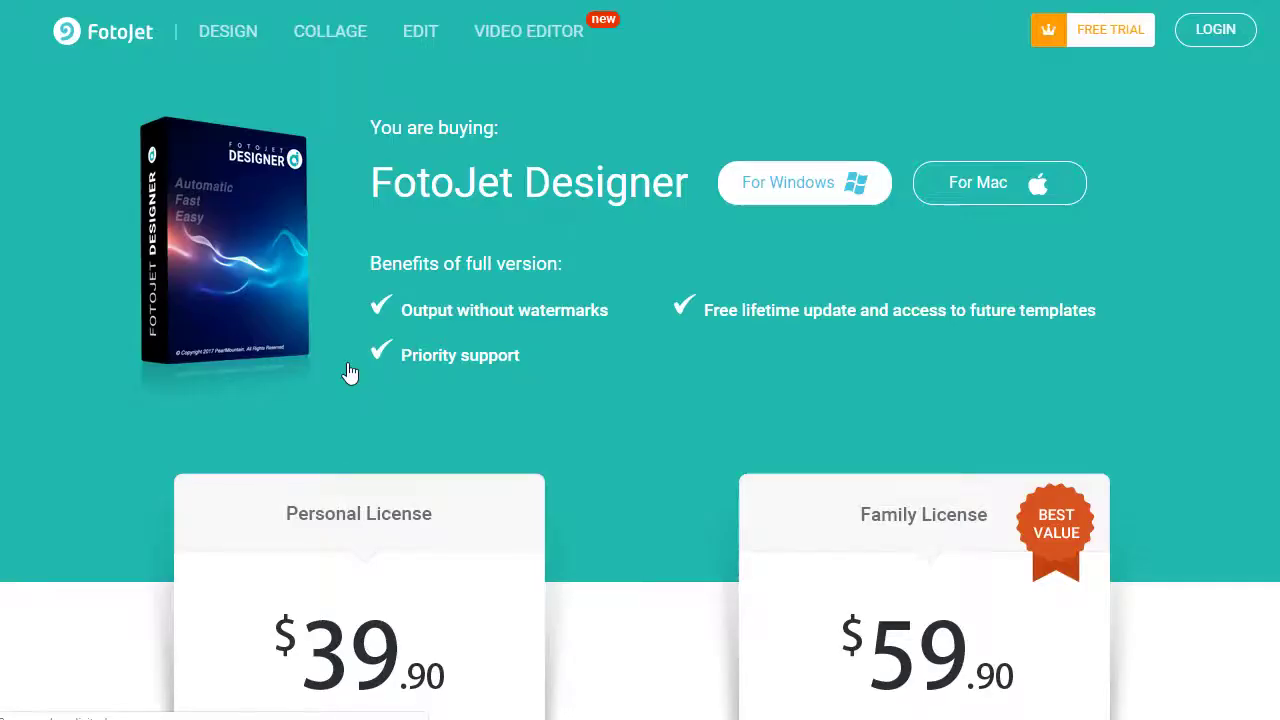
scroll(355, 372, "down", 2)
scroll(432, 352, "down", 1)
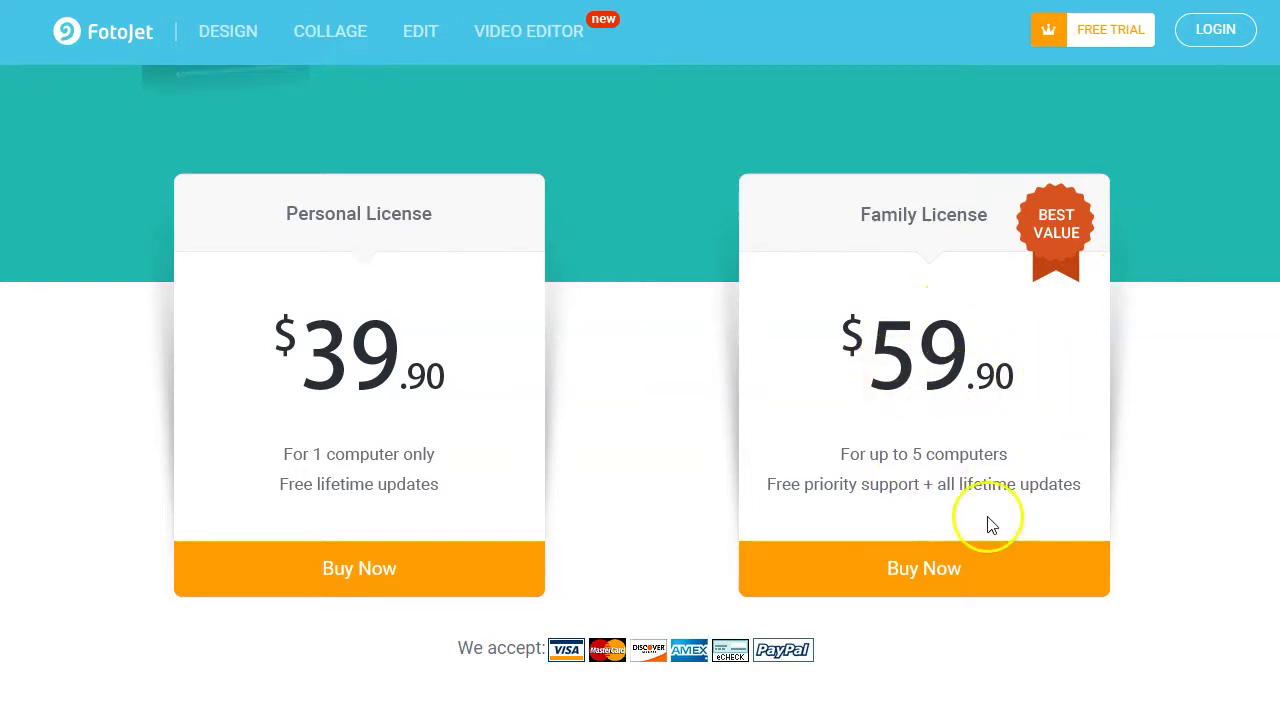
scroll(628, 470, "down", 3)
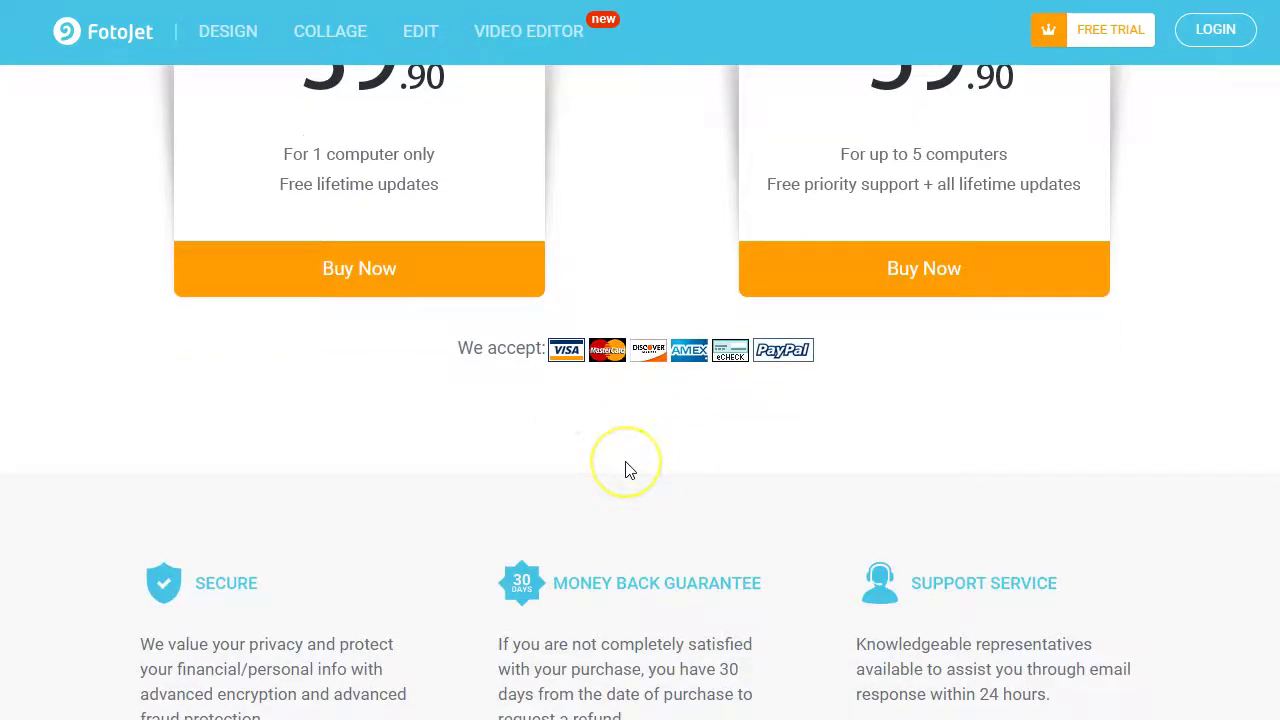
scroll(628, 470, "up", 6)
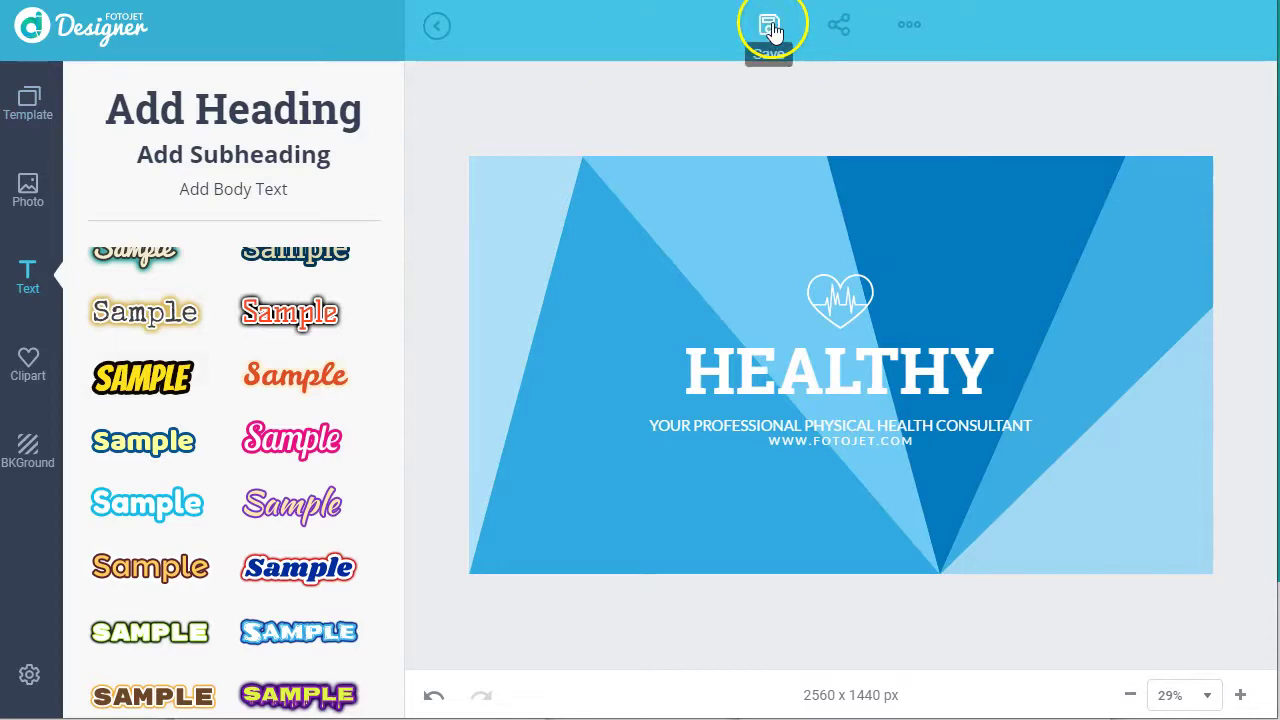
left_click(836, 24)
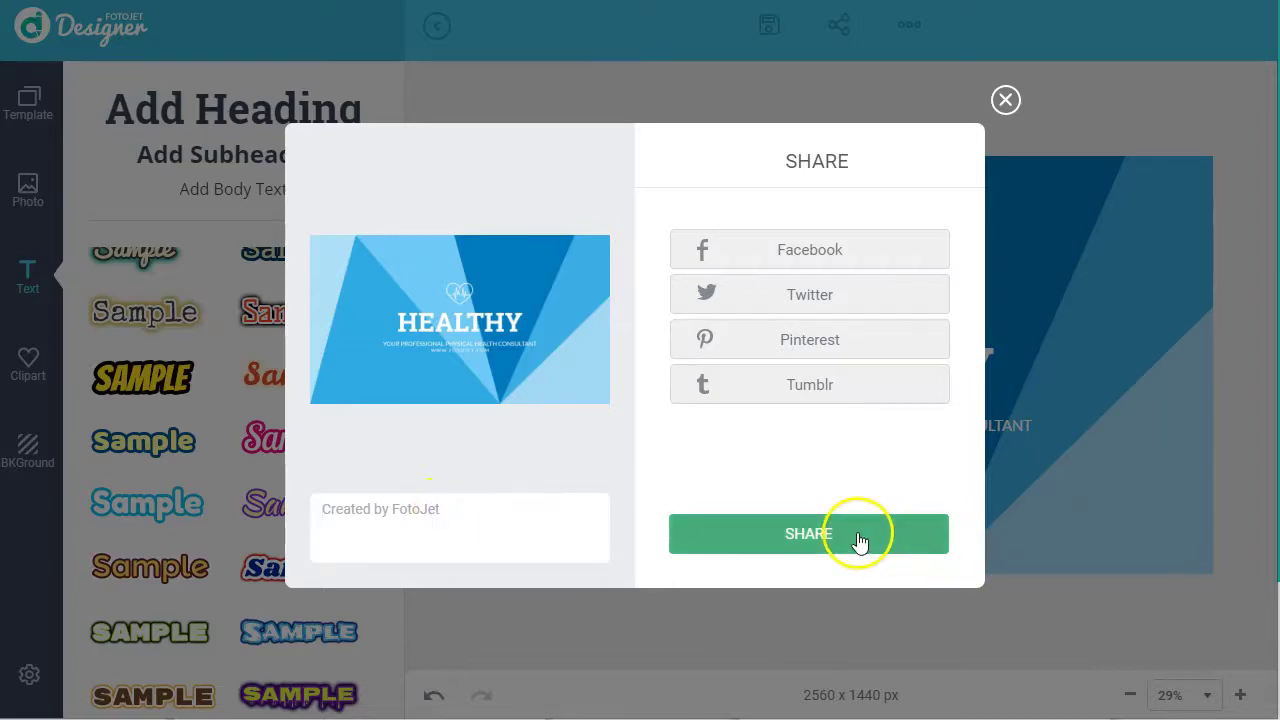
left_click(1005, 99)
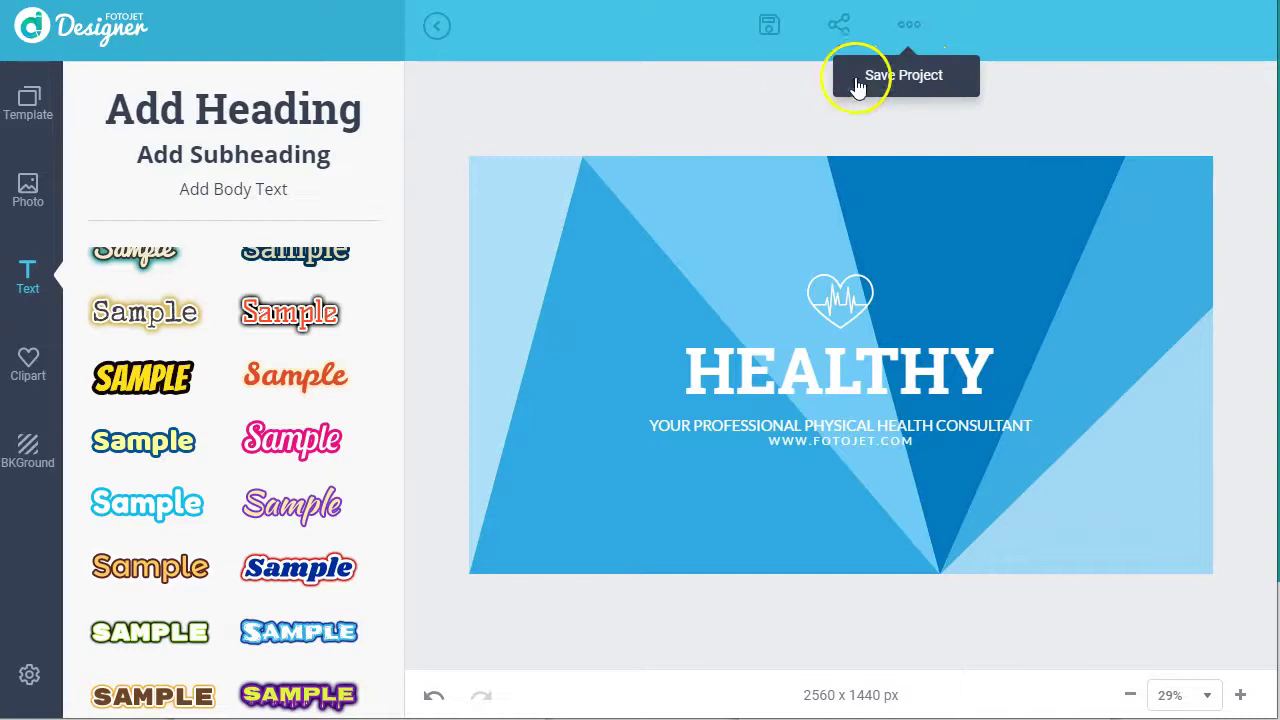
left_click(769, 30)
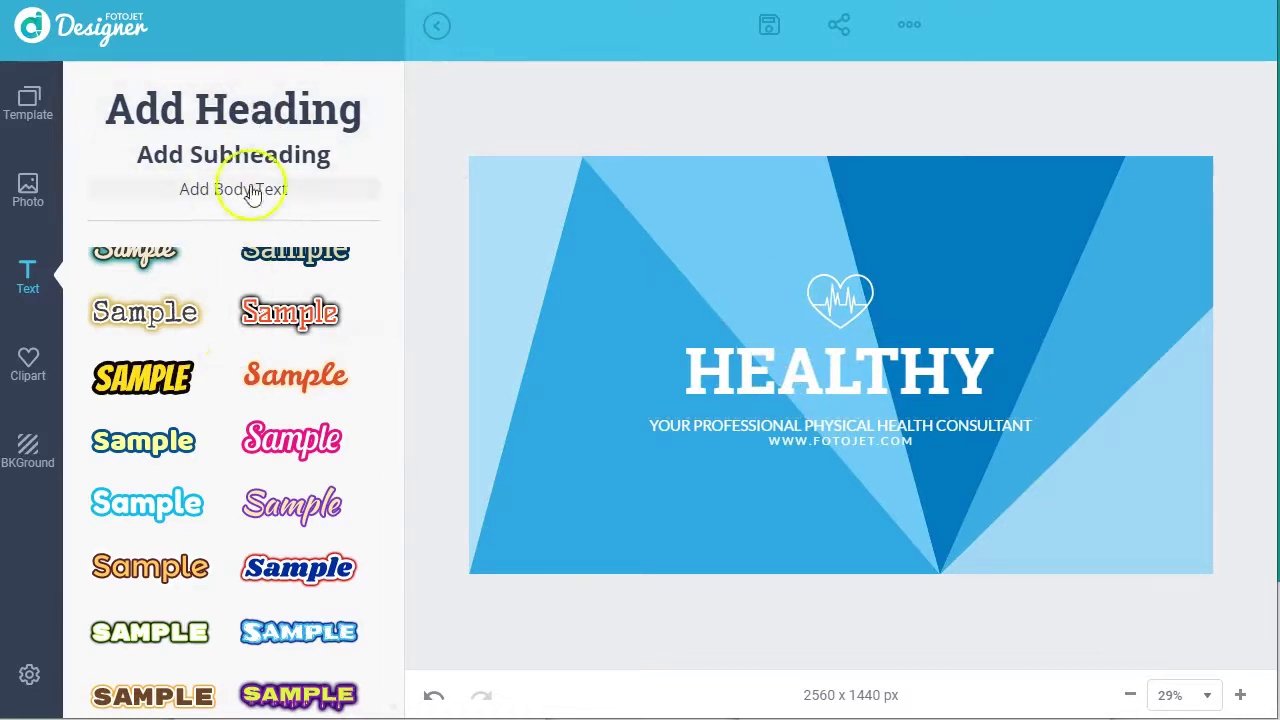
Add a new heading and set its font to Frijole after trying Bangers
left_click(250, 120)
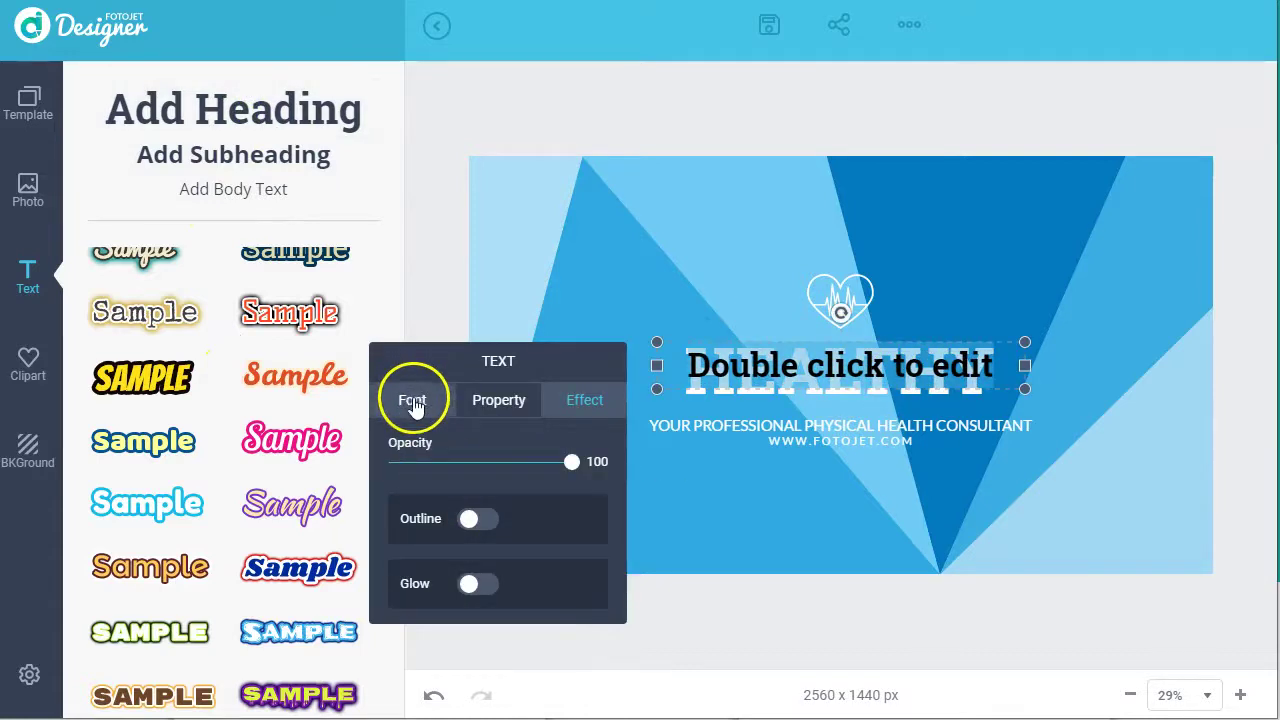
left_click(415, 400)
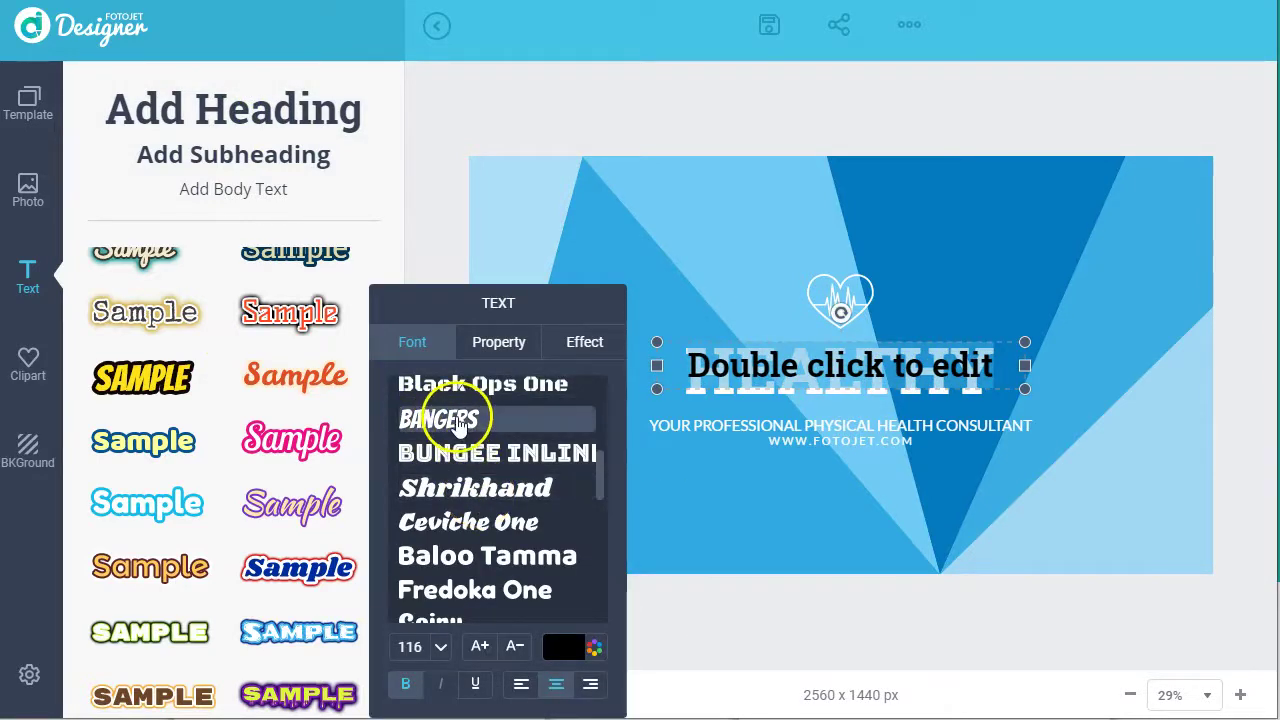
left_click(458, 421)
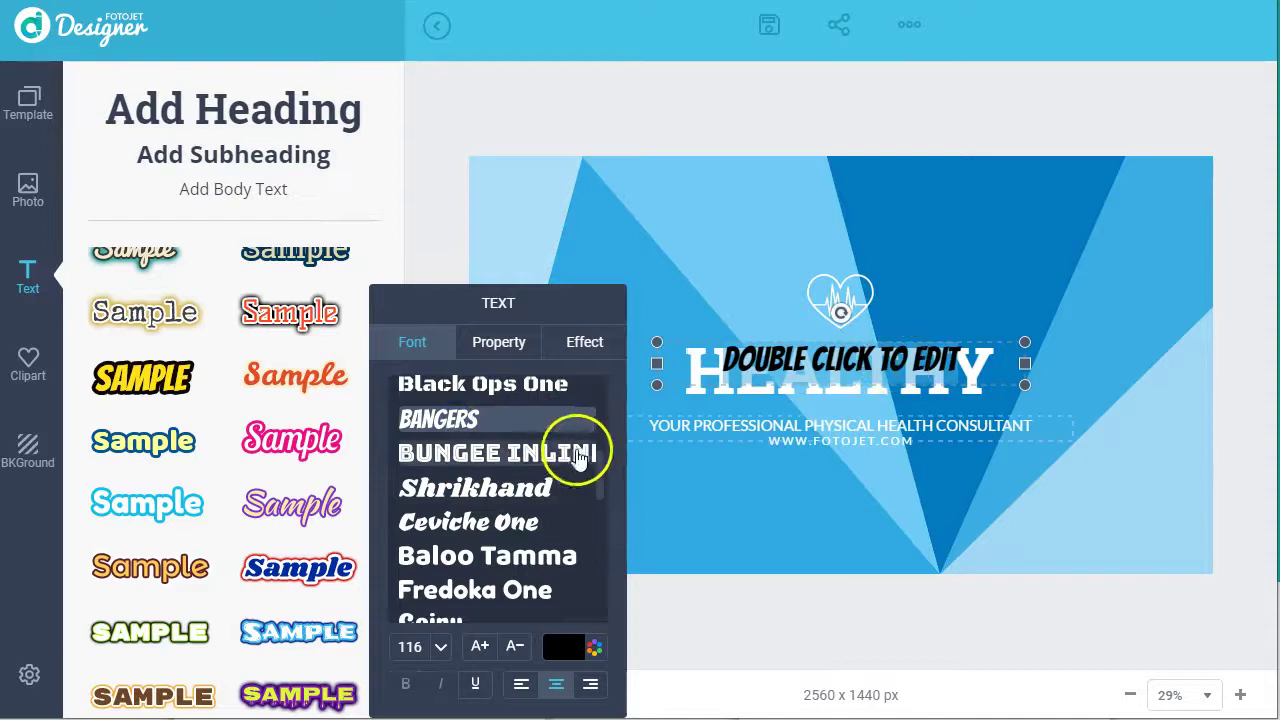
left_click(491, 484)
scroll(480, 520, "down", 2)
scroll(450, 545, "down", 5)
scroll(450, 550, "down", 3)
scroll(460, 560, "up", 5)
left_click(458, 590)
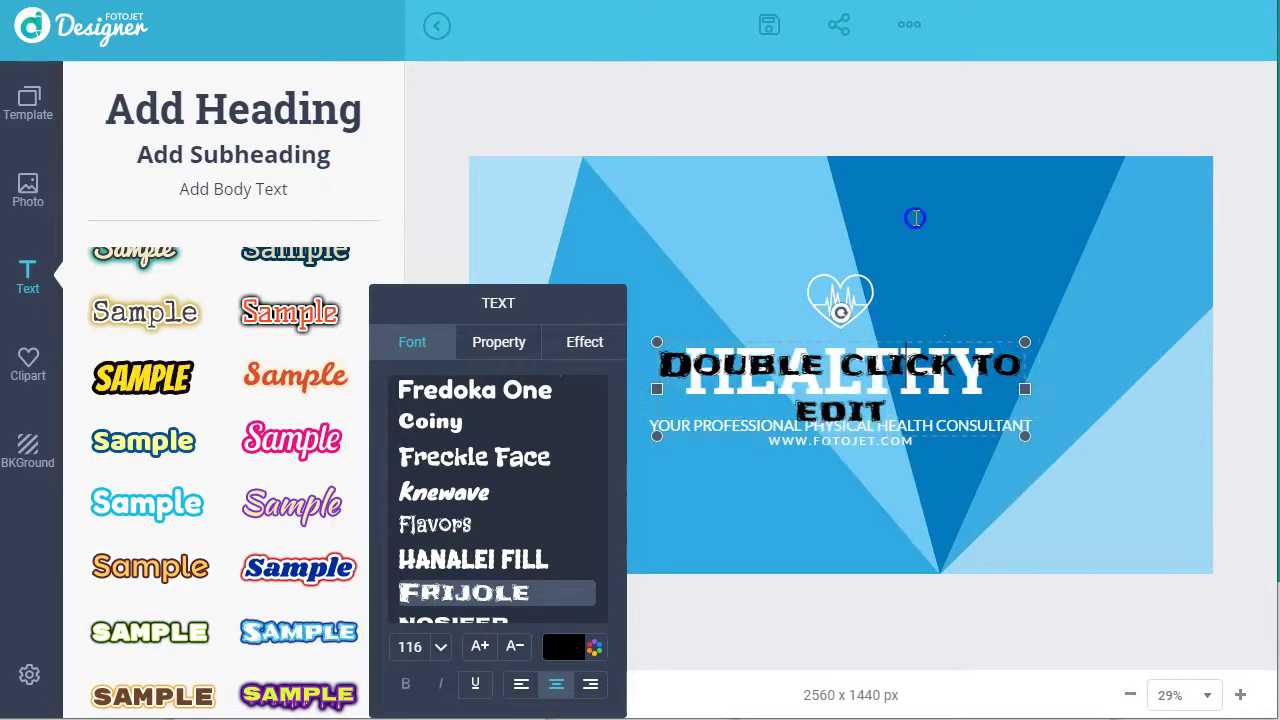
Move the heading above the heart, widen it onto one line, and set size 116
left_click_drag(900, 337, 891, 206)
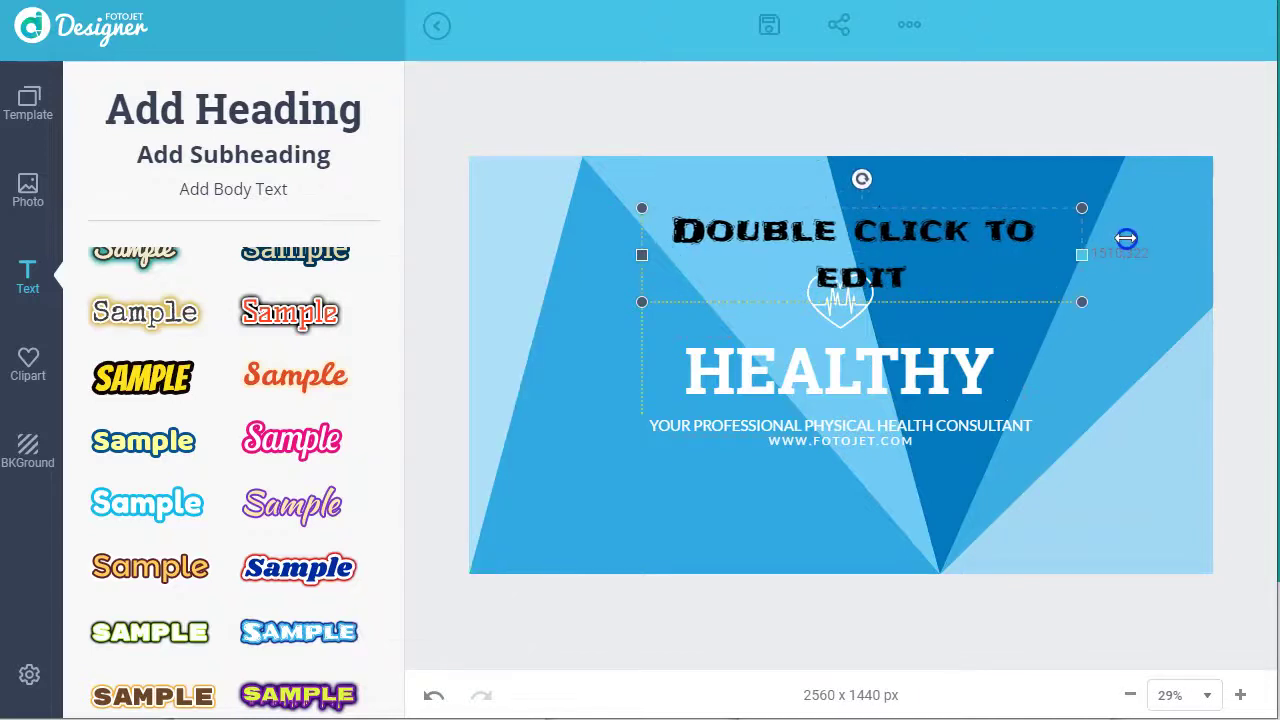
left_click_drag(1011, 257, 1137, 231)
left_click_drag(901, 231, 853, 223)
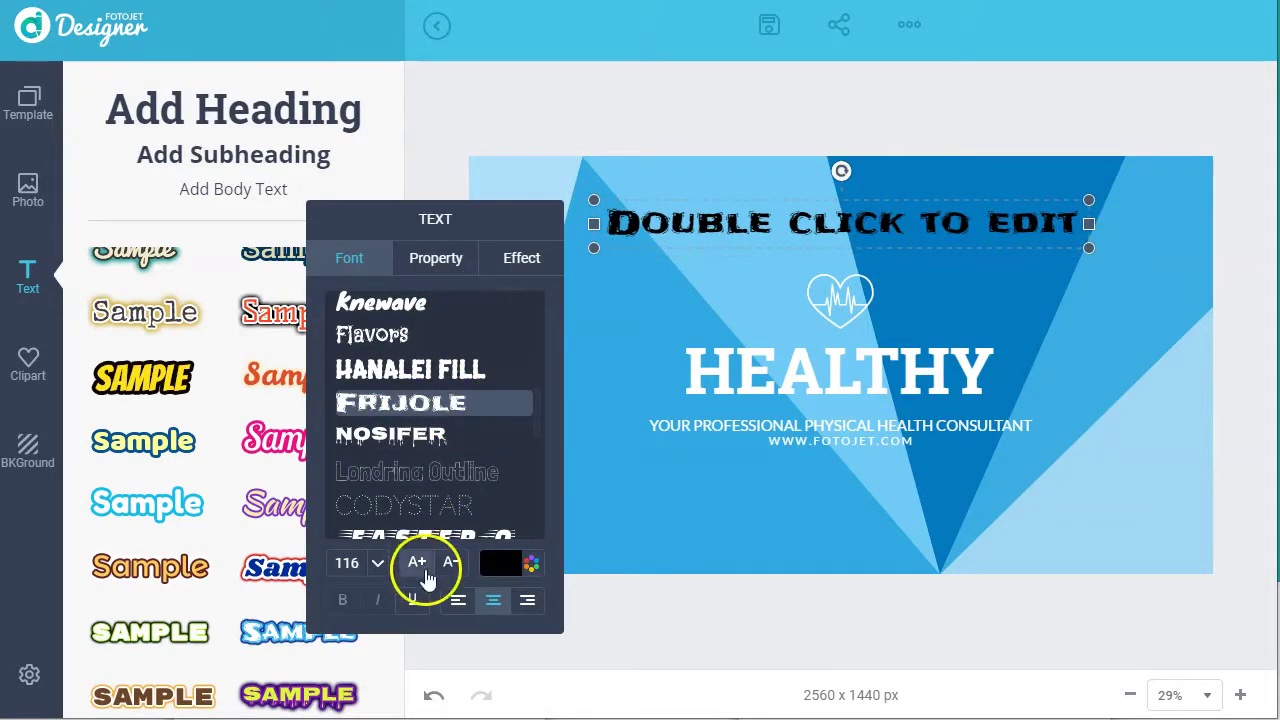
left_click(418, 563)
left_click(418, 563)
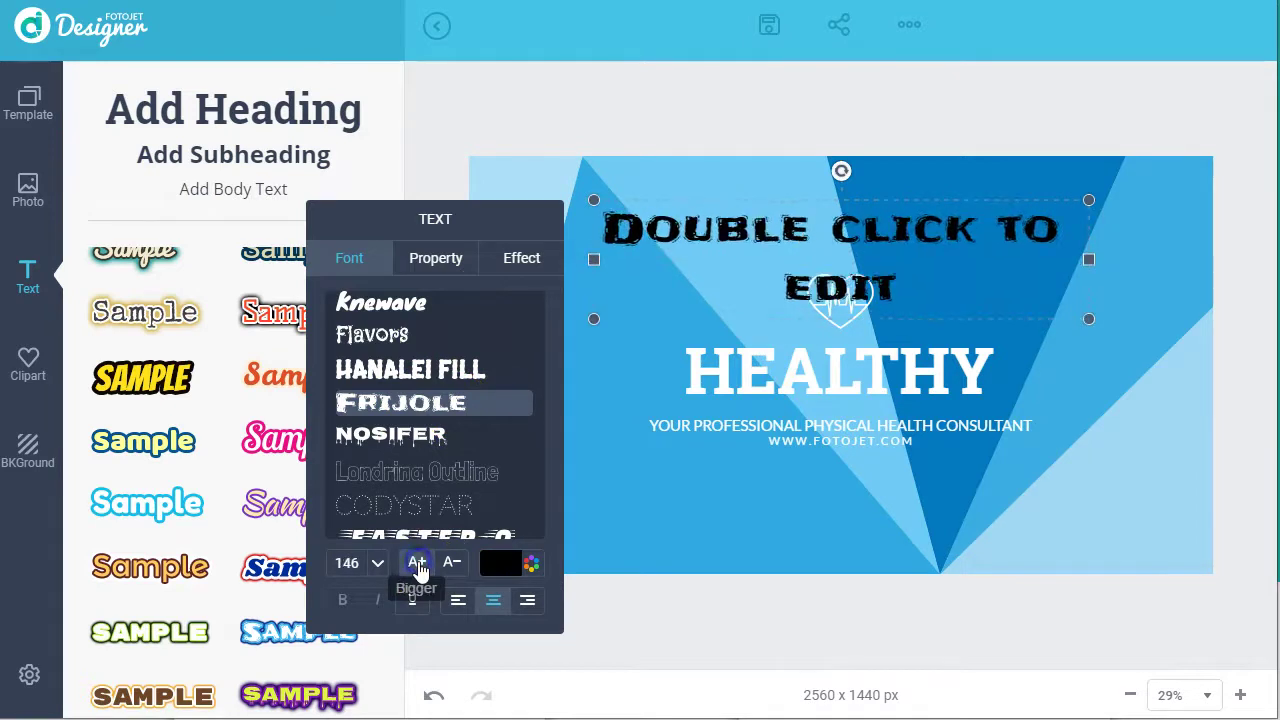
left_click(451, 563)
Colour the heading red and give it a white outline and dark glow effect
left_click(497, 565)
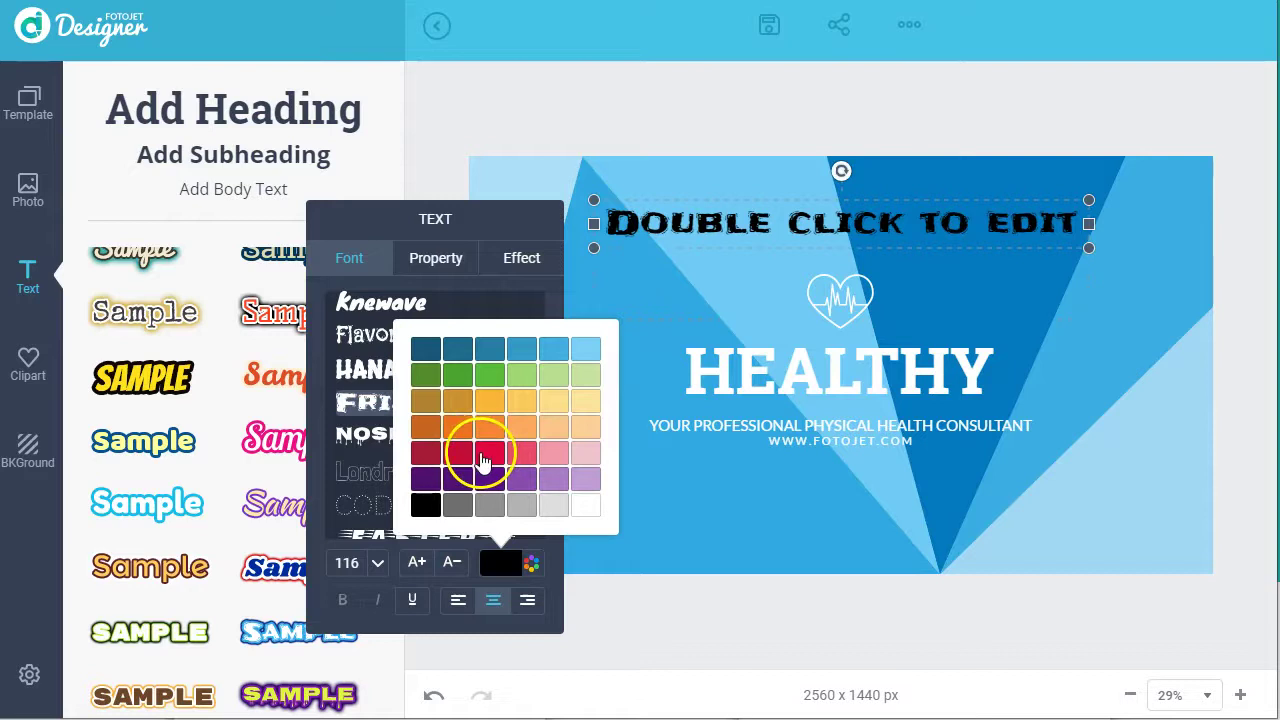
left_click(490, 455)
left_click(450, 258)
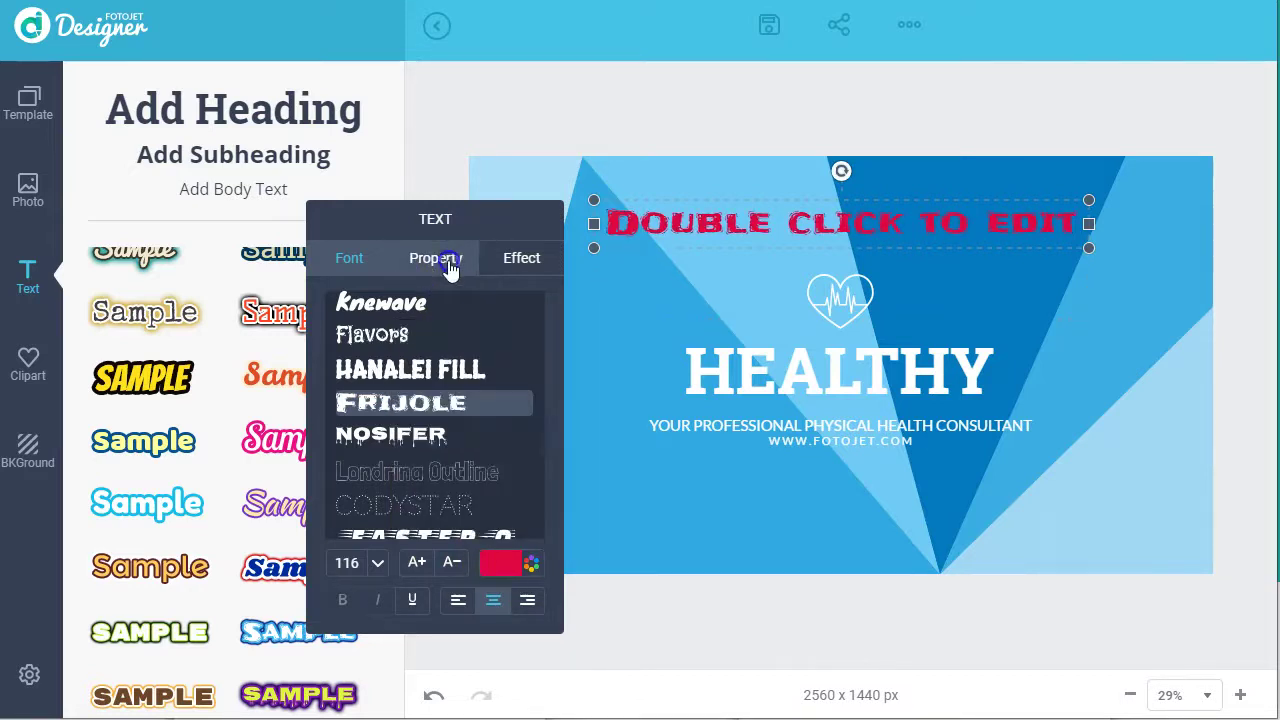
left_click(470, 340)
left_click(521, 258)
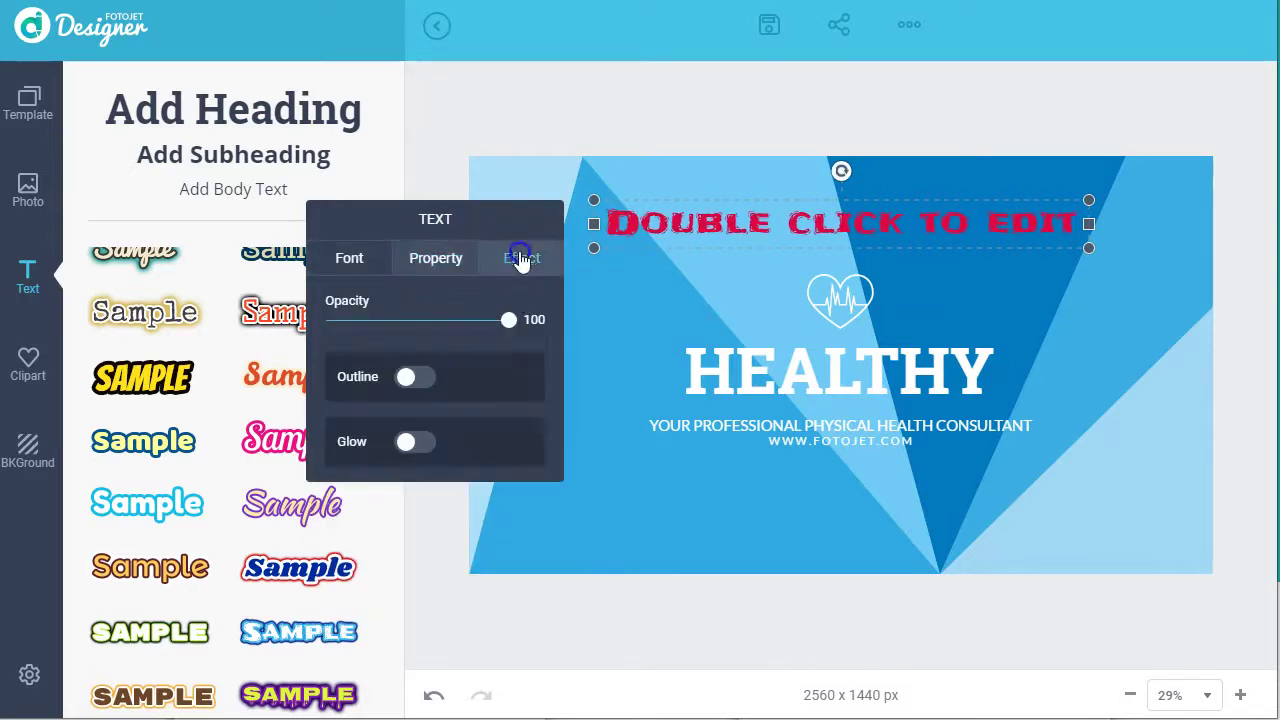
left_click(418, 377)
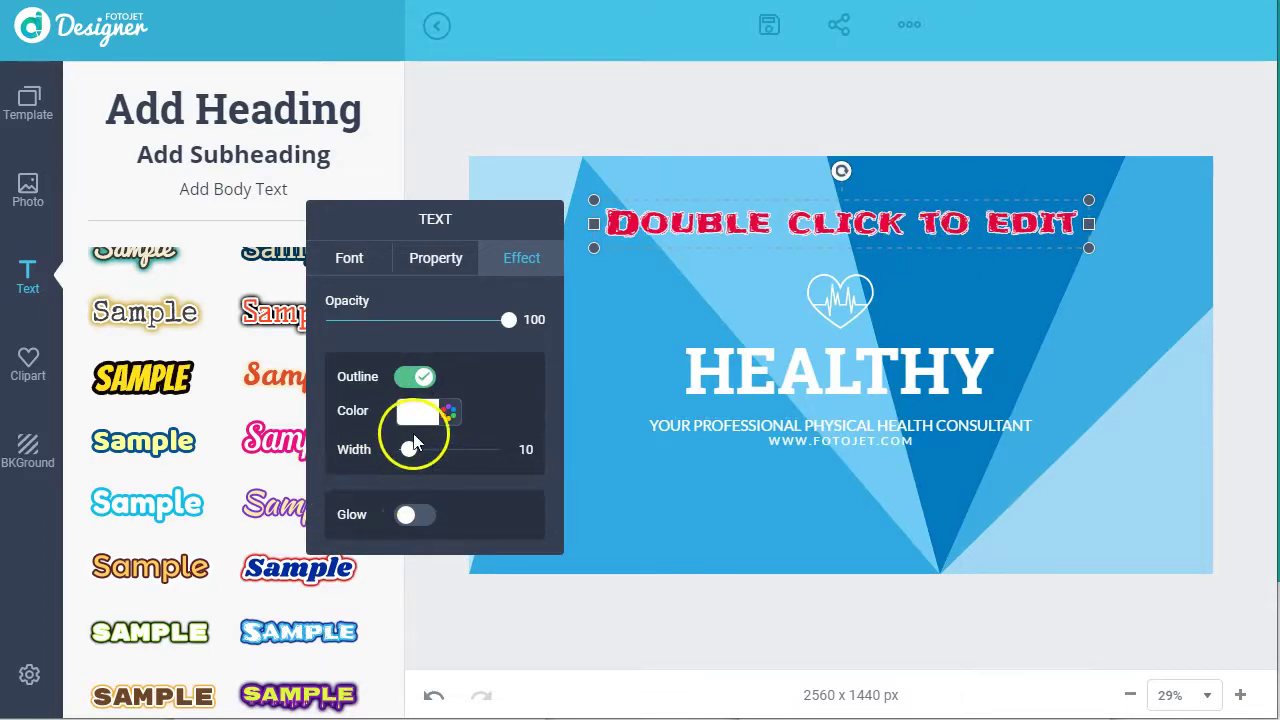
left_click(427, 520)
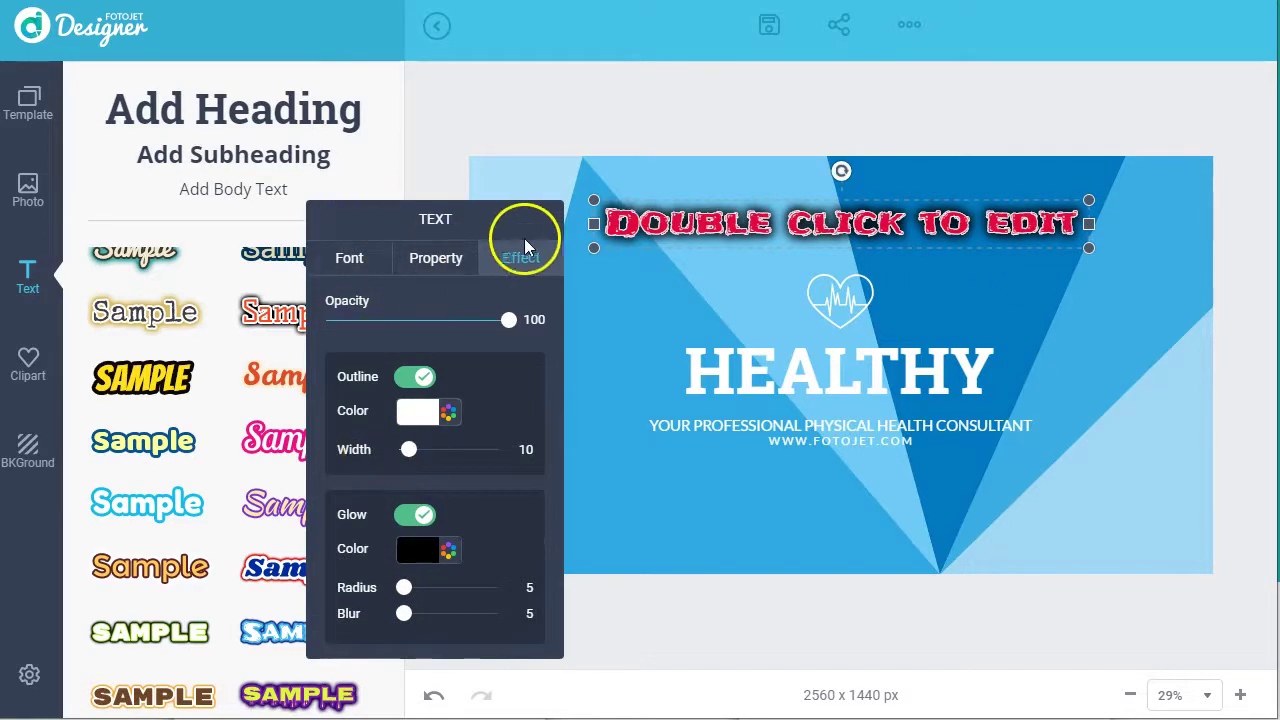
left_click(578, 120)
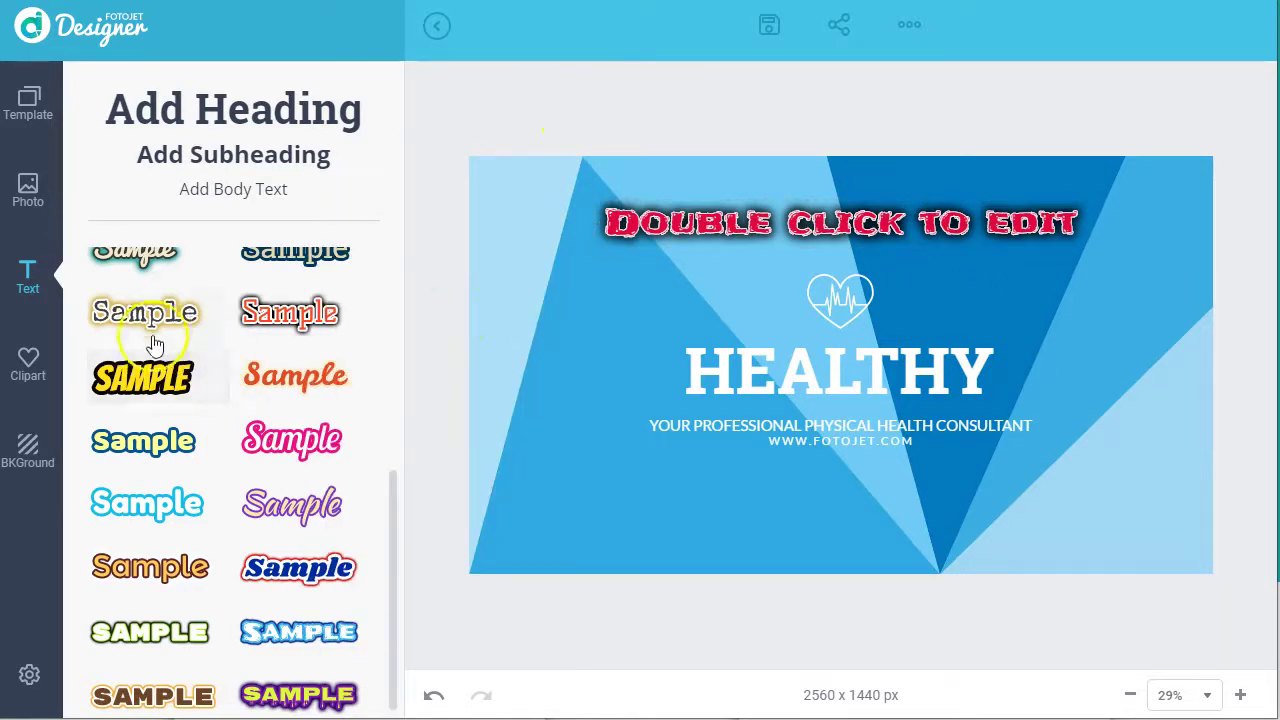
Add a yellow black-outlined text style and delete the HEALTHY title
left_click(147, 375)
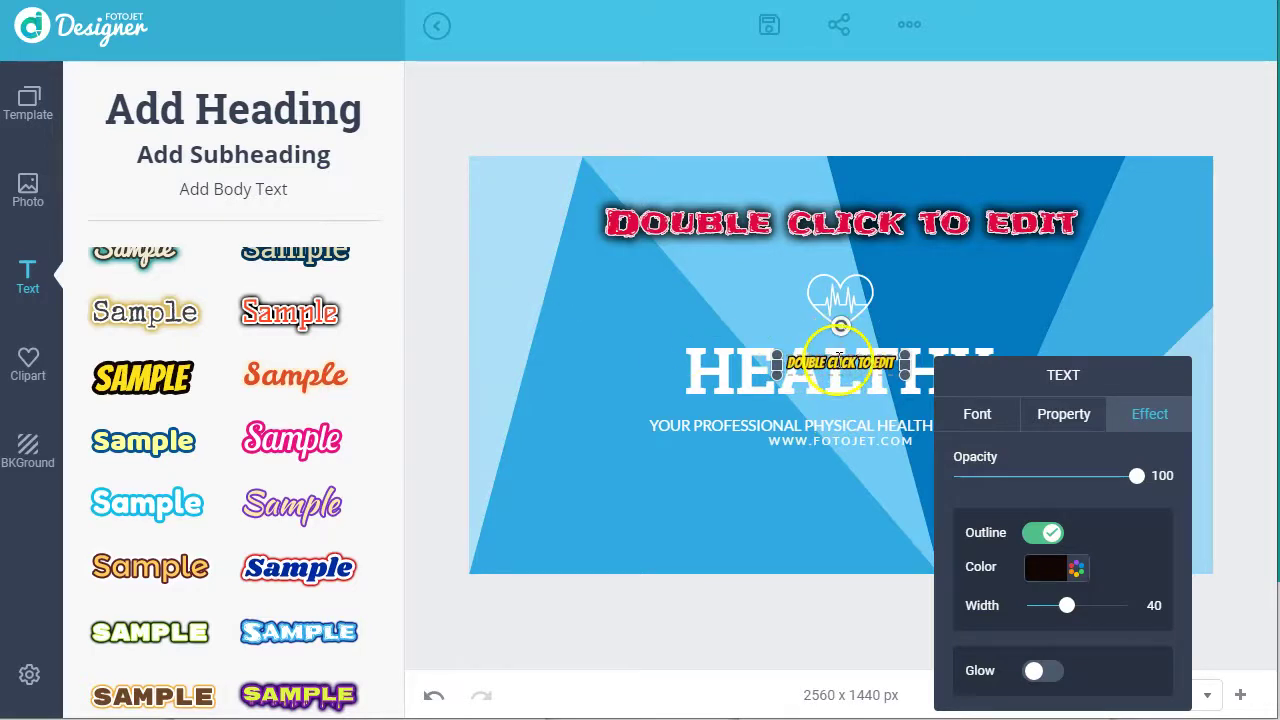
left_click_drag(1066, 374, 784, 381)
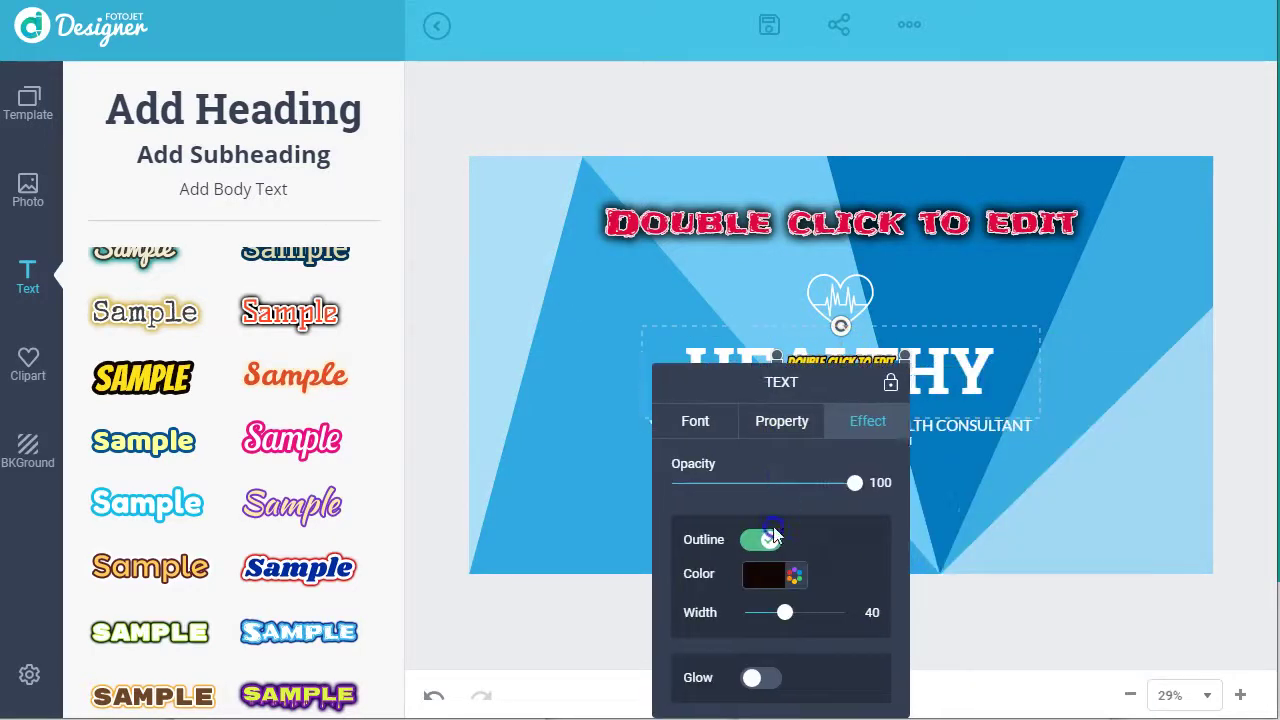
left_click(997, 323)
key("Delete")
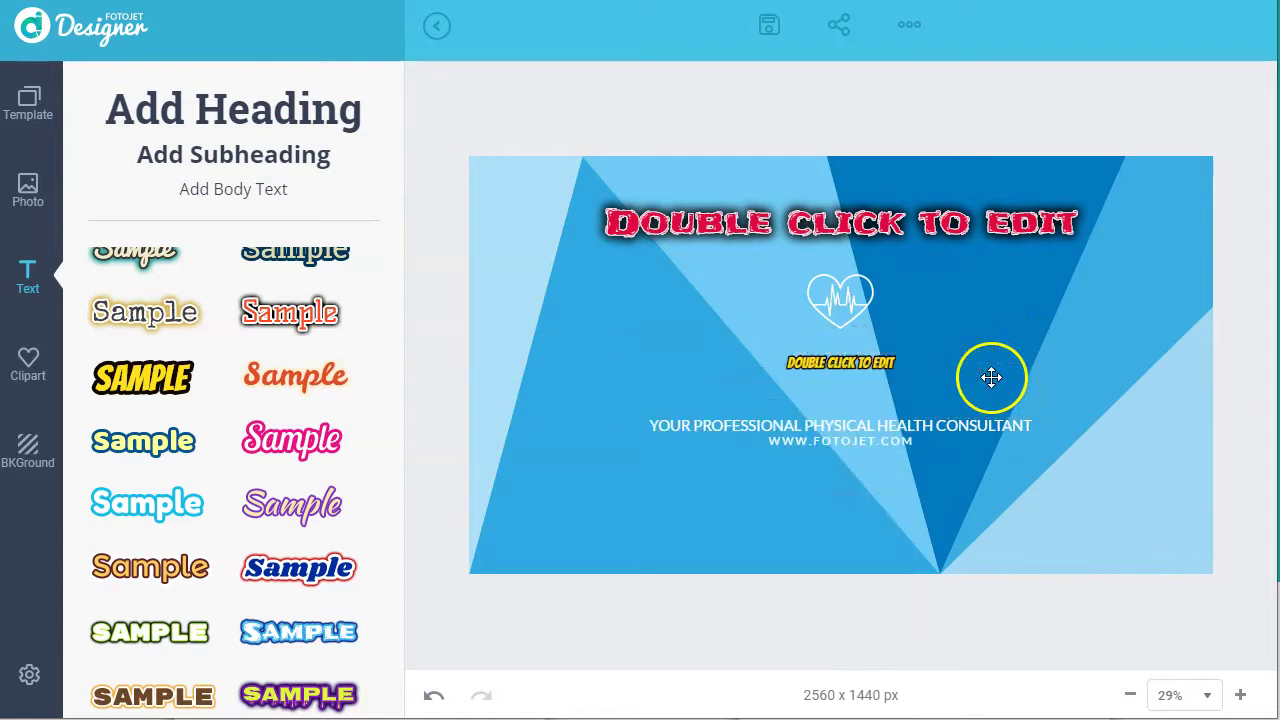
Enlarge the yellow text to title size and place it under the red heading
left_click(827, 372)
left_click_drag(827, 372, 643, 346)
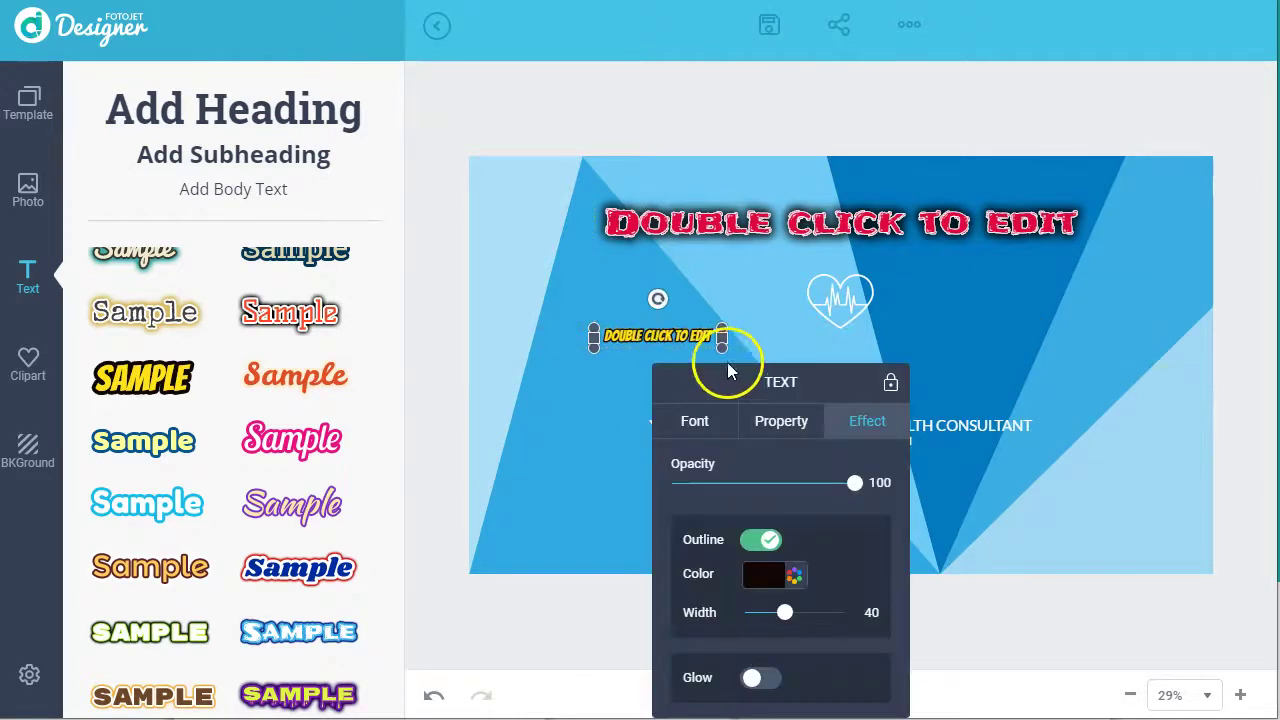
left_click_drag(723, 345, 1115, 427)
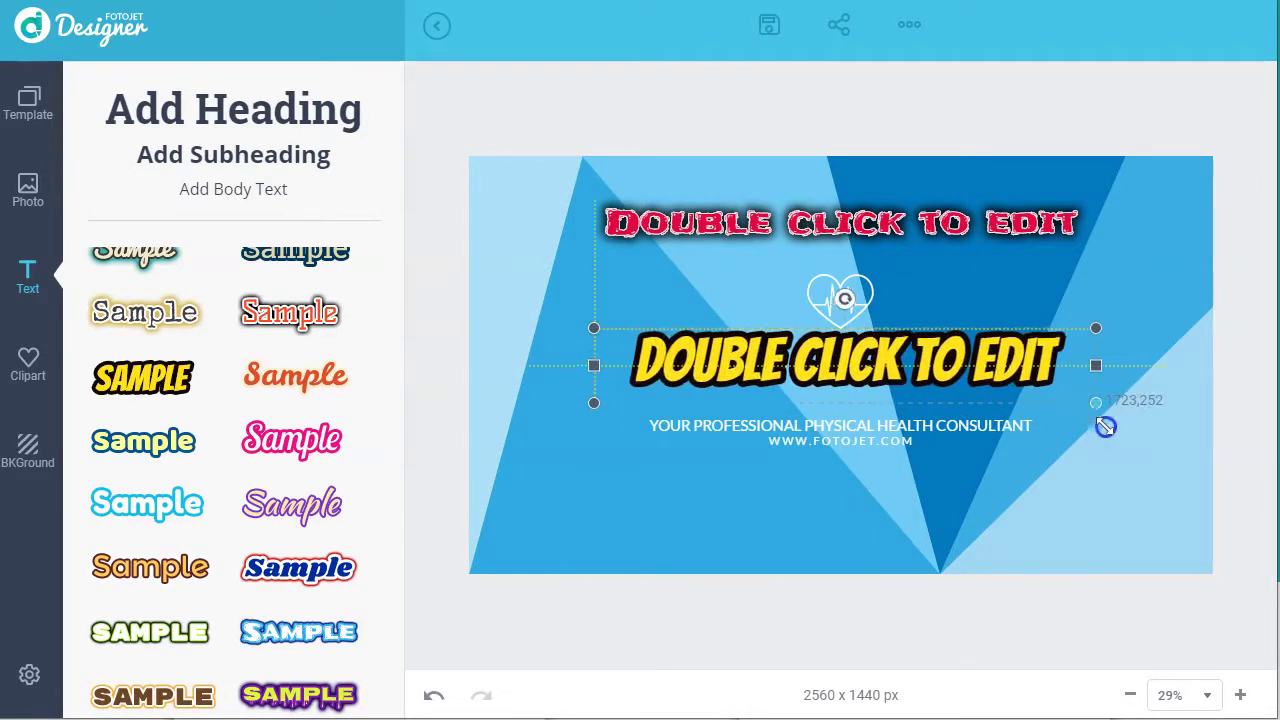
left_click_drag(997, 362, 997, 315)
left_click(520, 494)
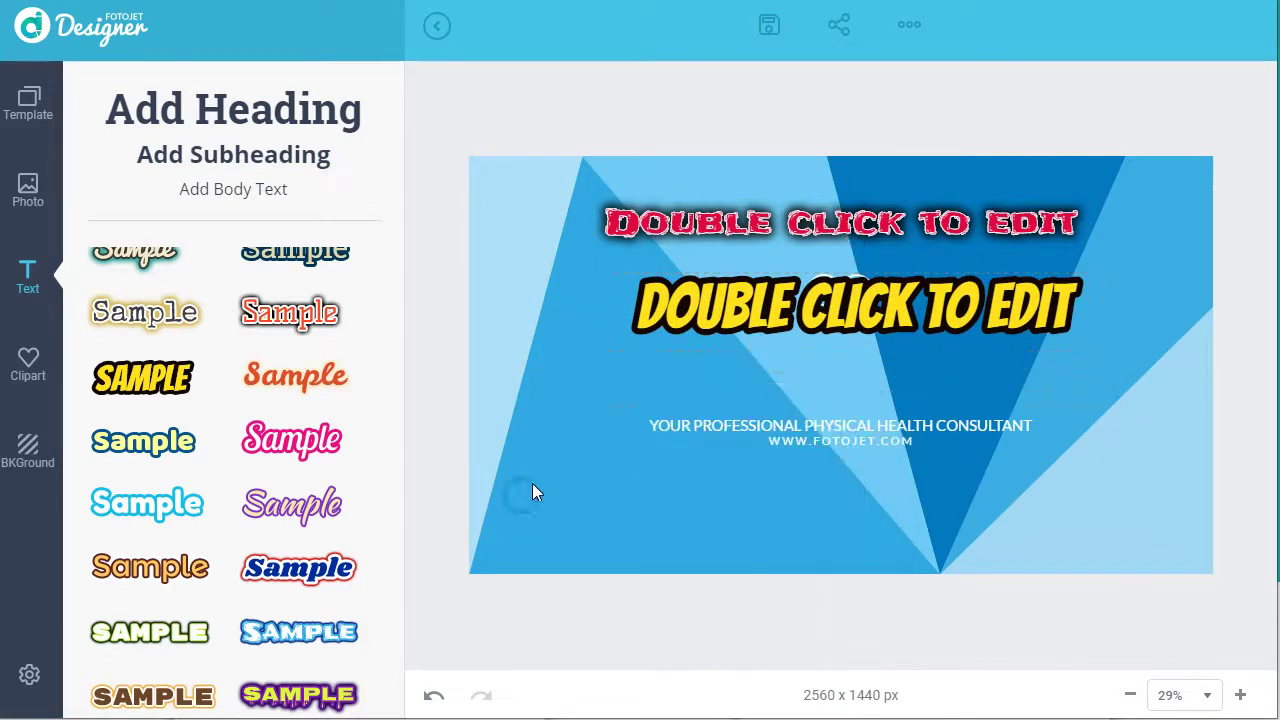
scroll(200, 500, "up", 3)
scroll(205, 500, "up", 3)
scroll(205, 500, "up", 1)
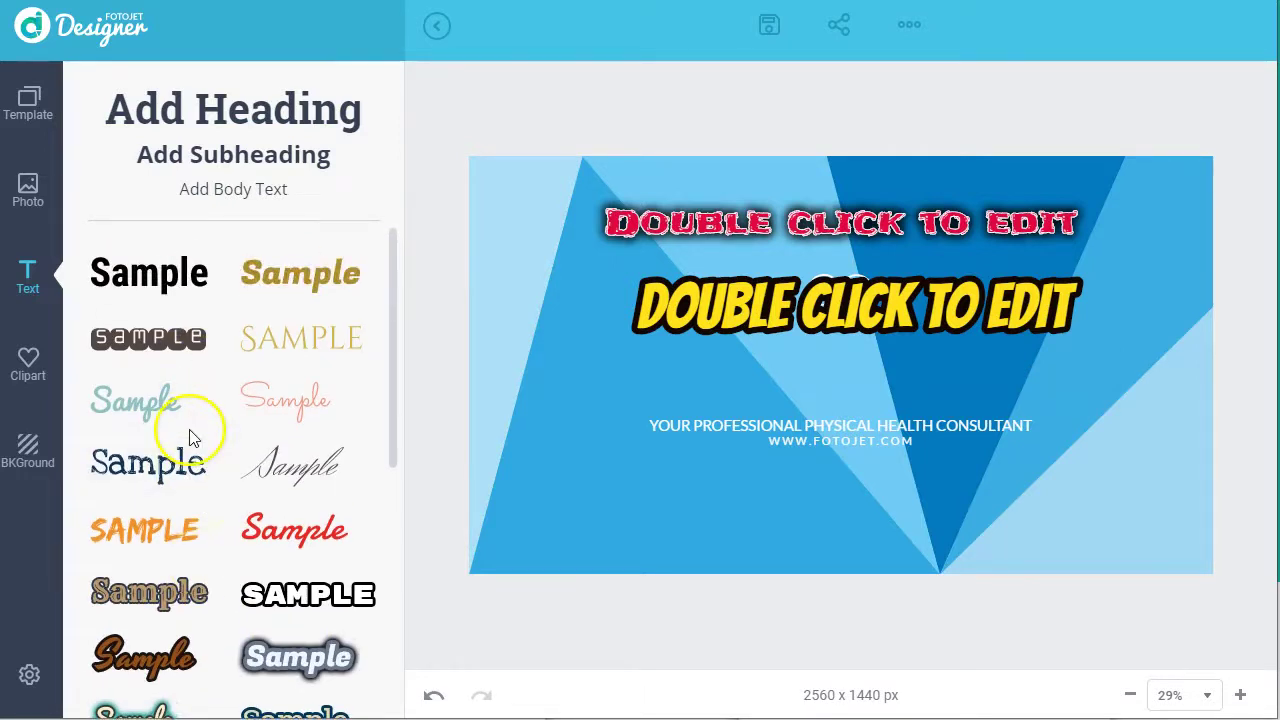
left_click(30, 105)
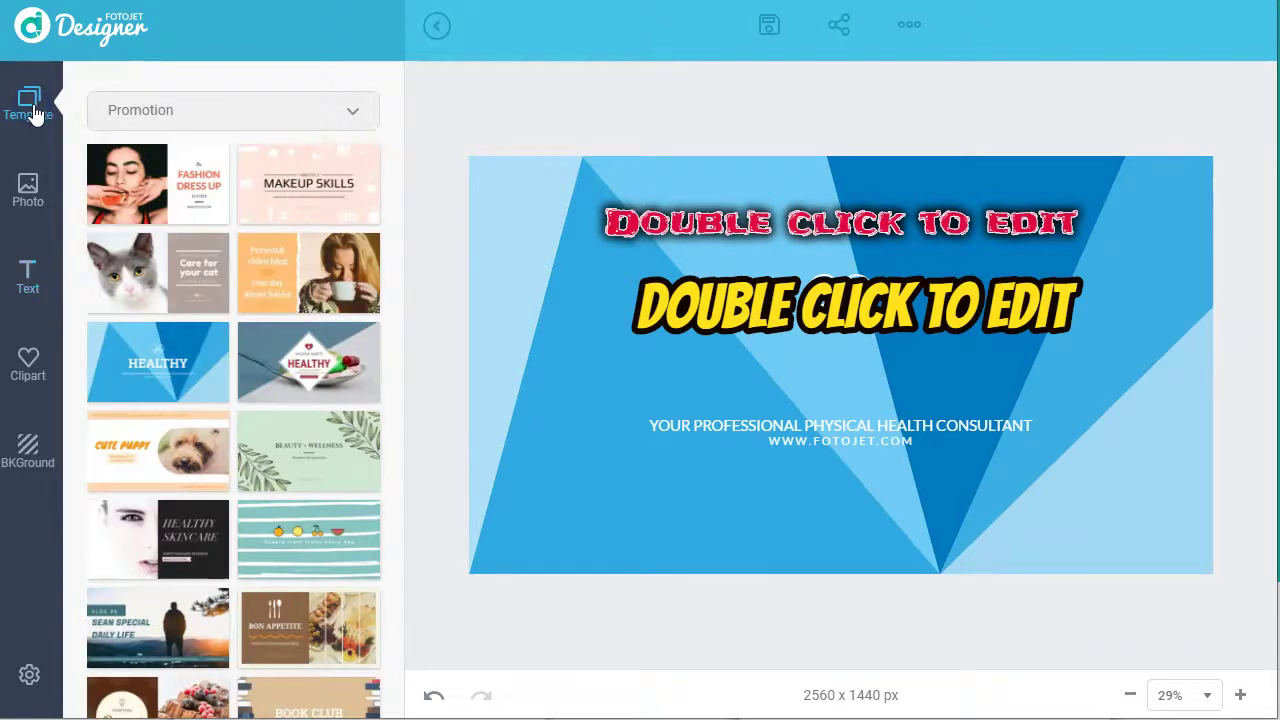
Load the Sean Special vlog template, accepting the loss of current changes
left_click(893, 346)
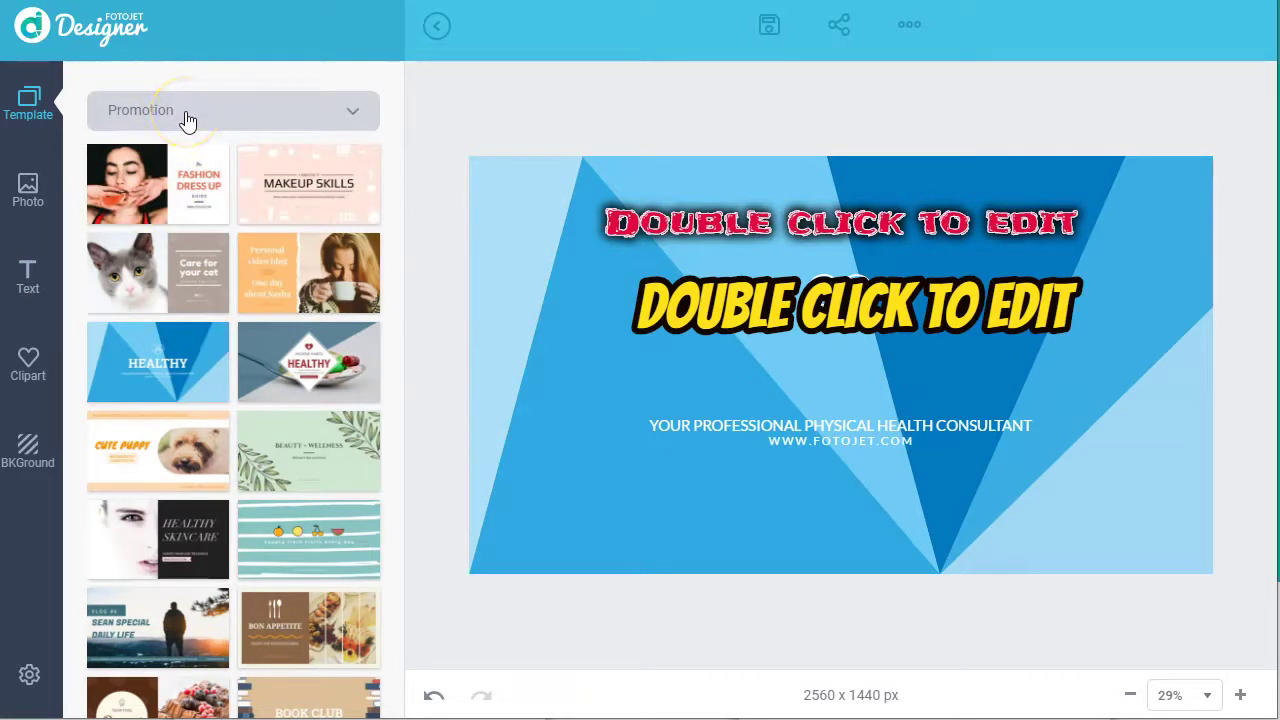
left_click(156, 437)
scroll(156, 437, "down", 3)
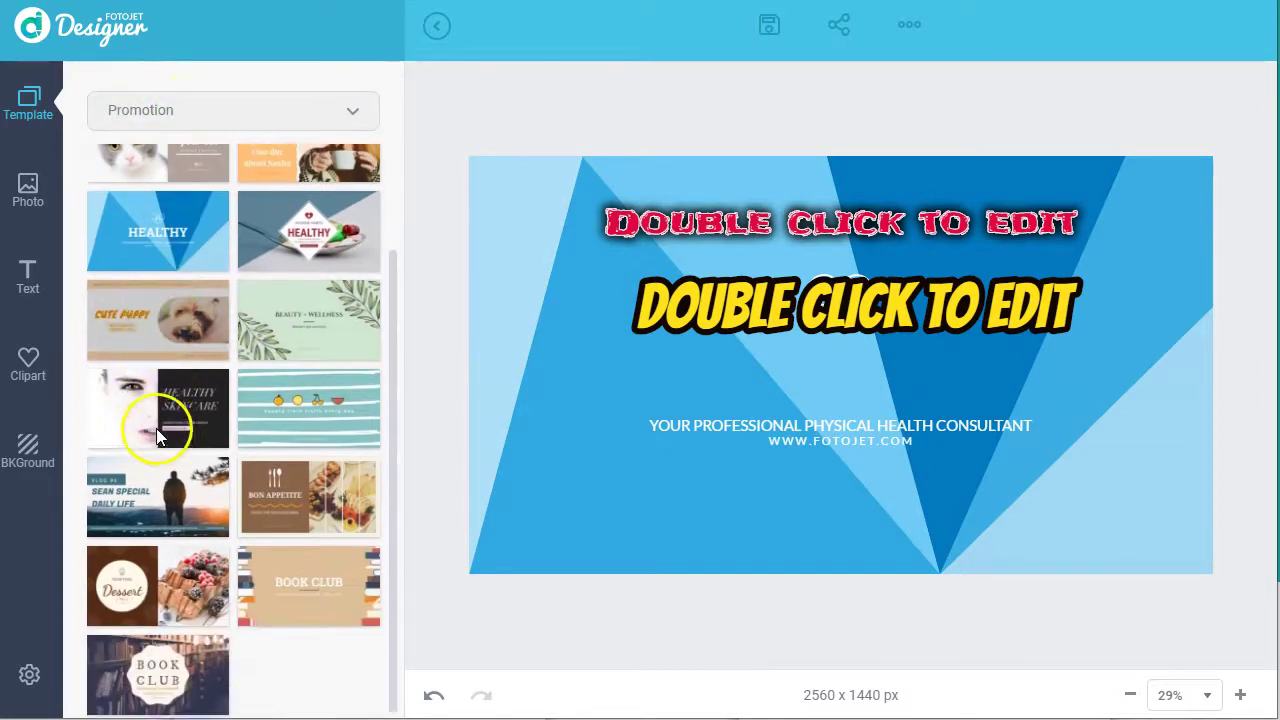
left_click(172, 487)
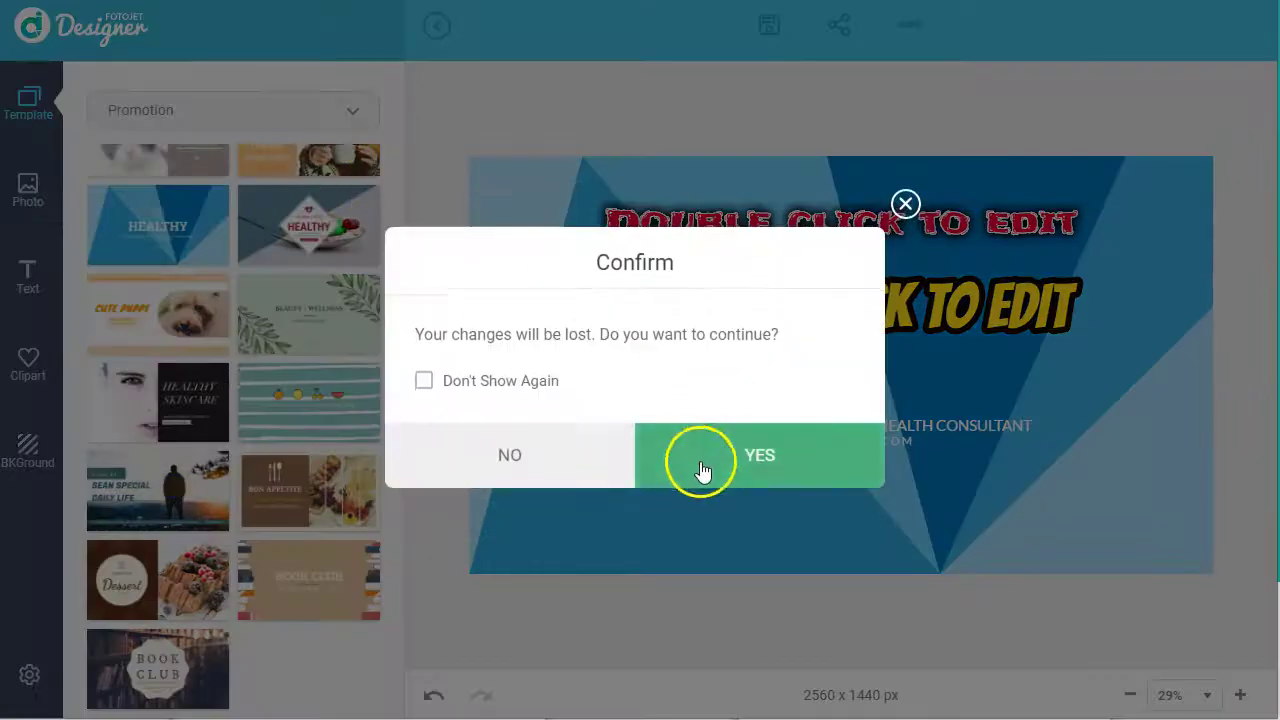
left_click(806, 458)
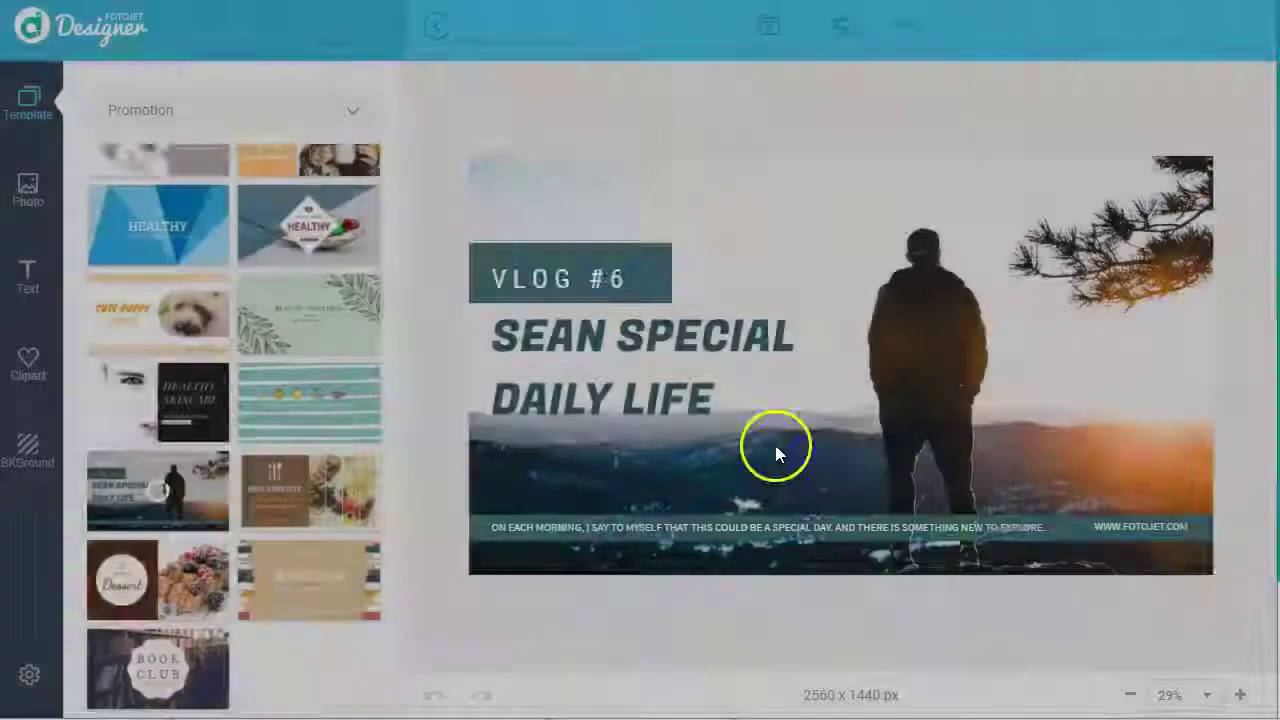
Switch to Lifestyle templates and, after trying several, settle on Good Times
left_click(352, 118)
left_click(170, 211)
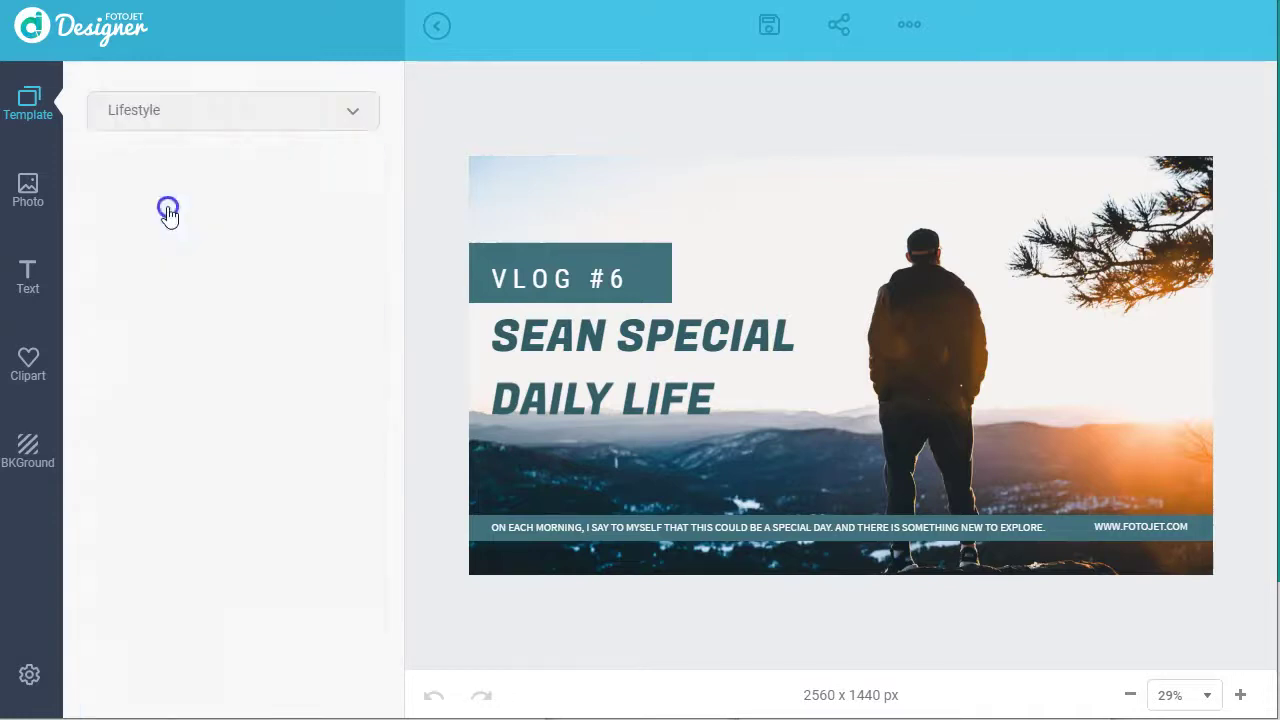
scroll(174, 480, "up", 3)
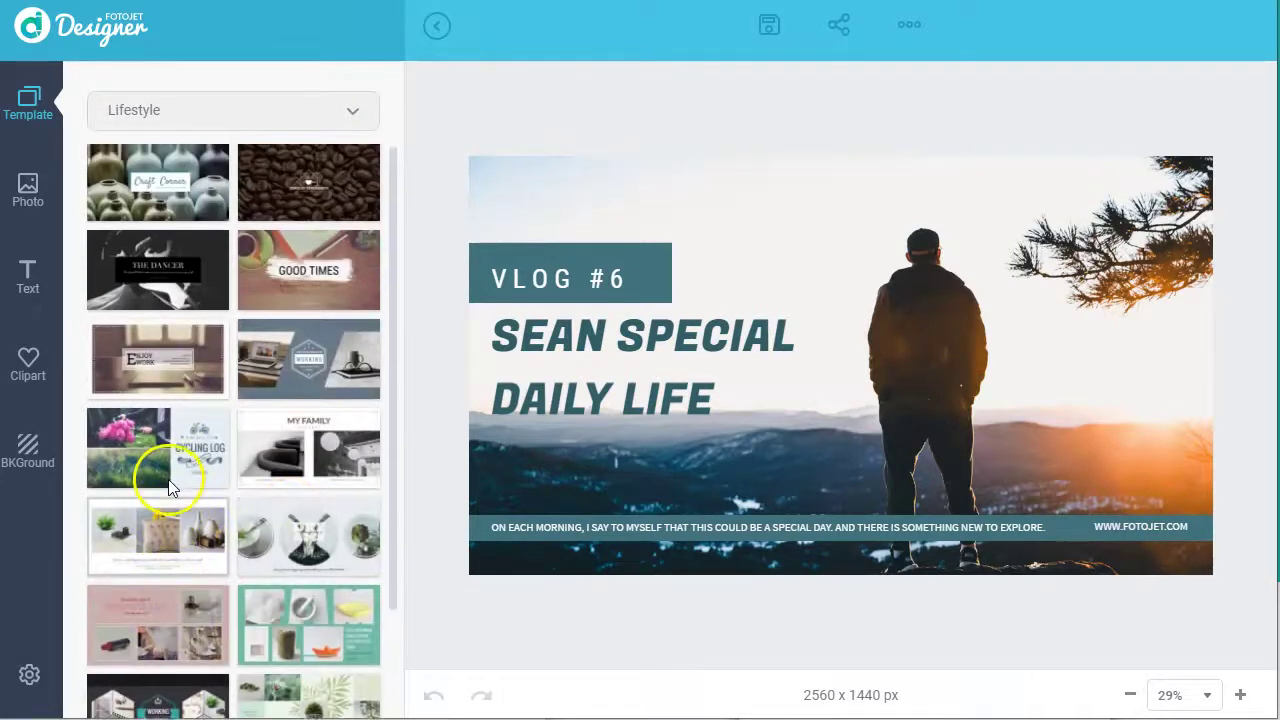
left_click(308, 190)
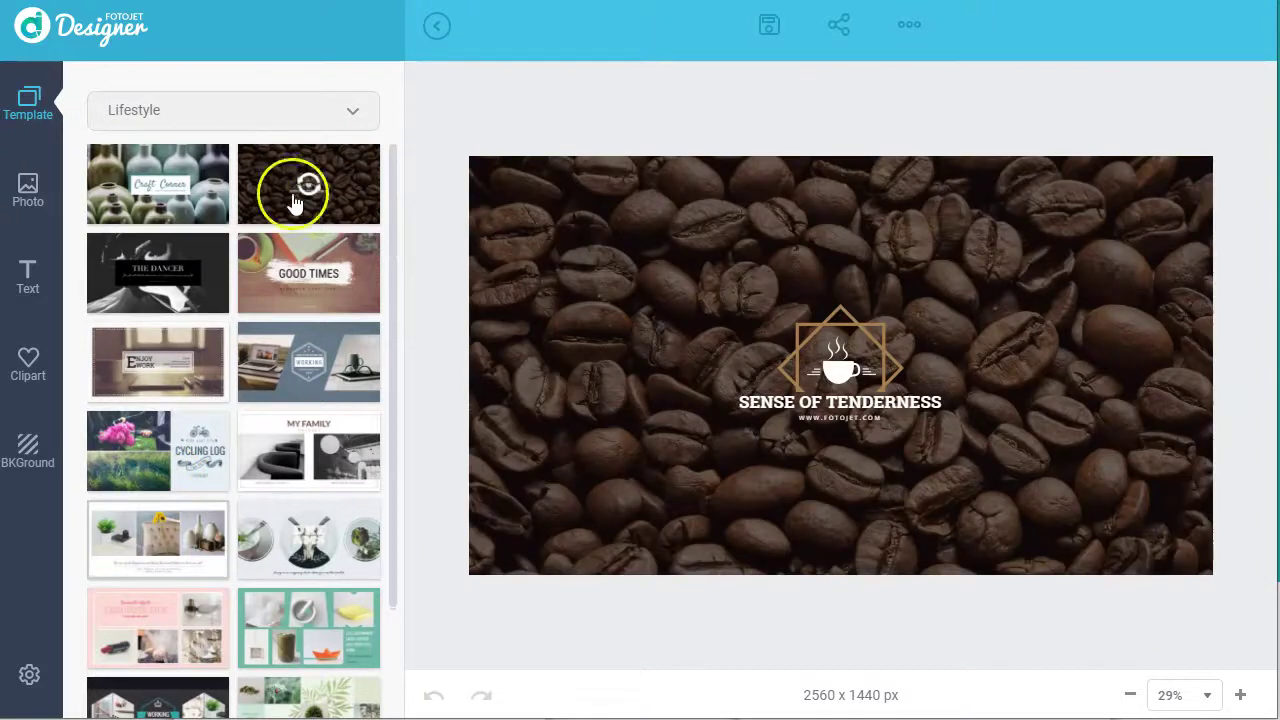
left_click(157, 272)
left_click(302, 288)
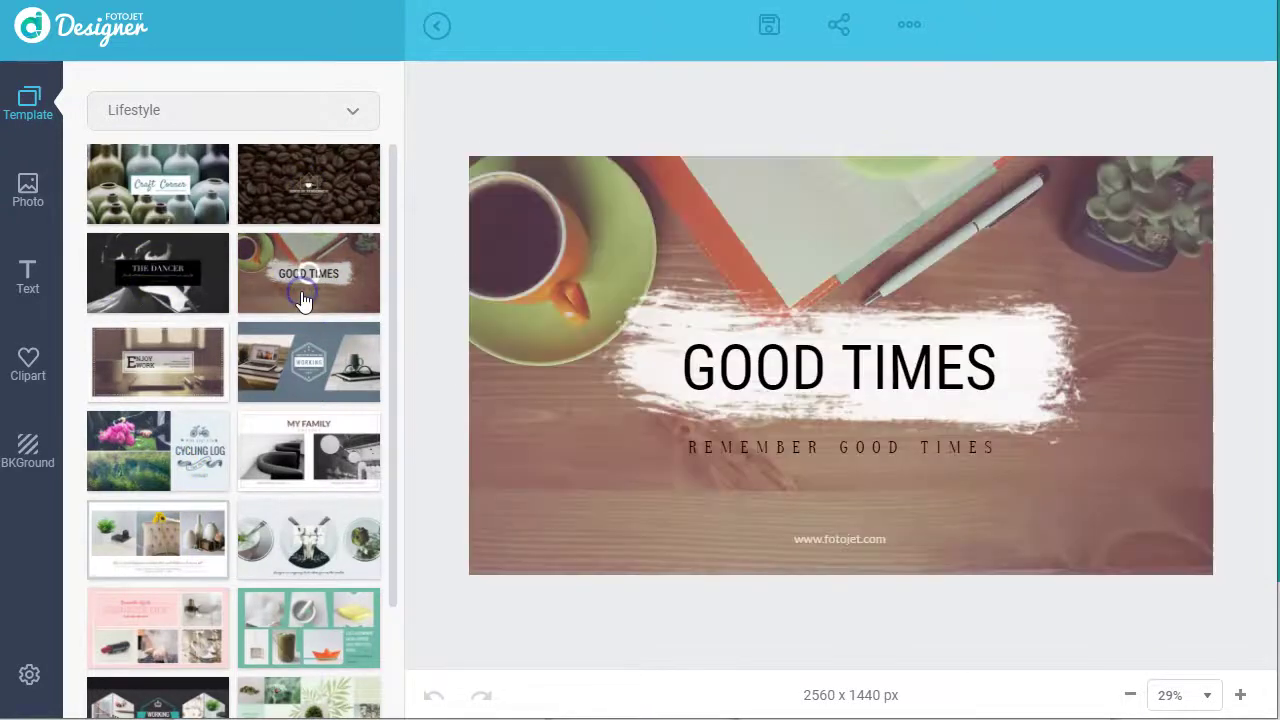
left_click(312, 395)
left_click(120, 362)
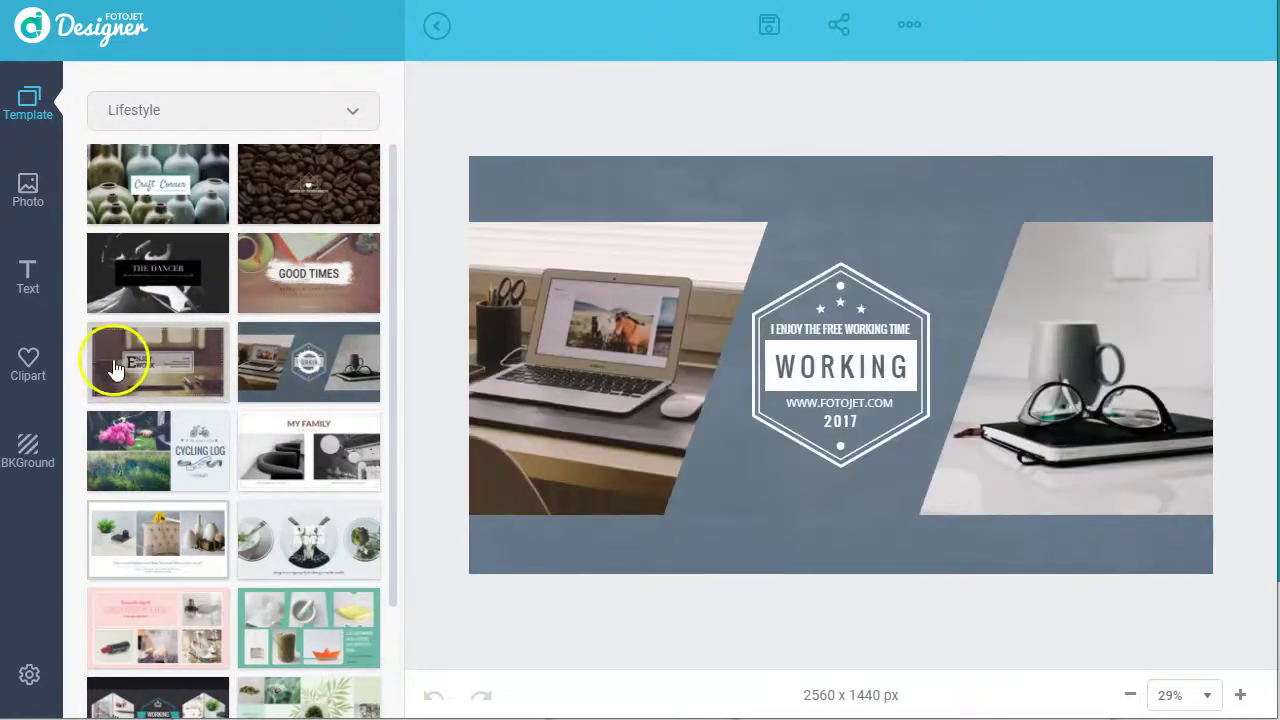
left_click(312, 278)
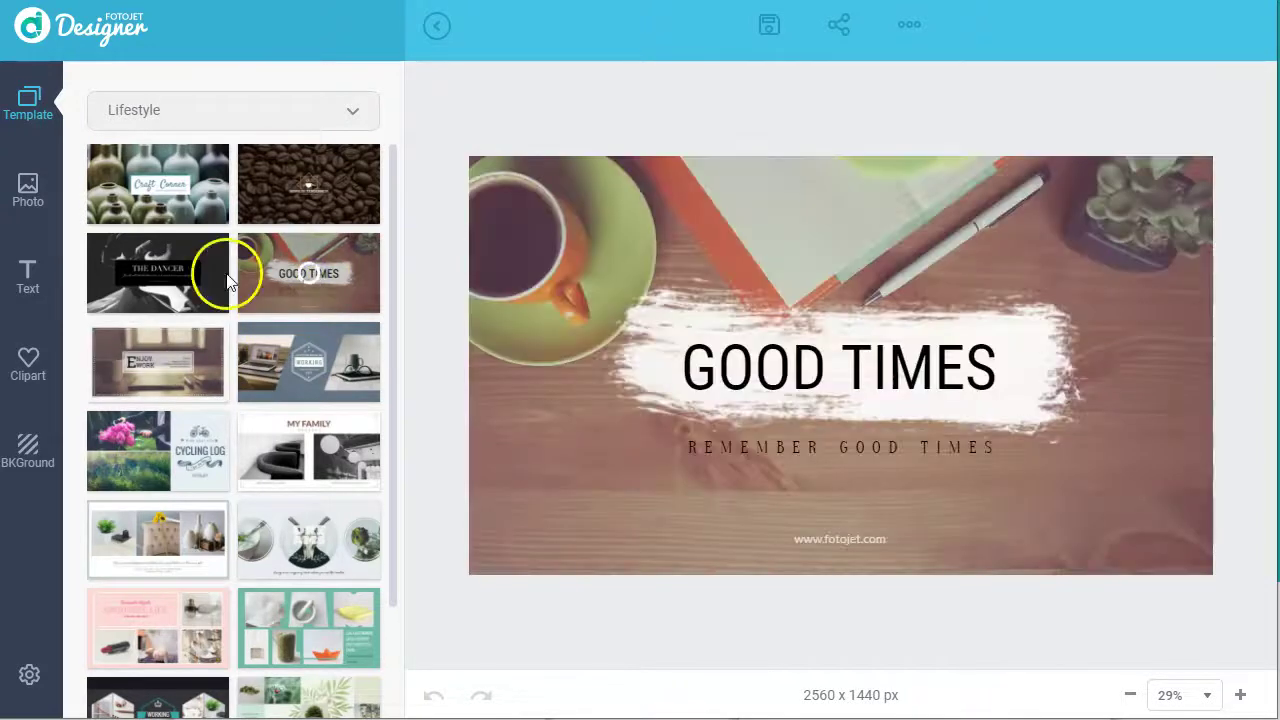
left_click(33, 193)
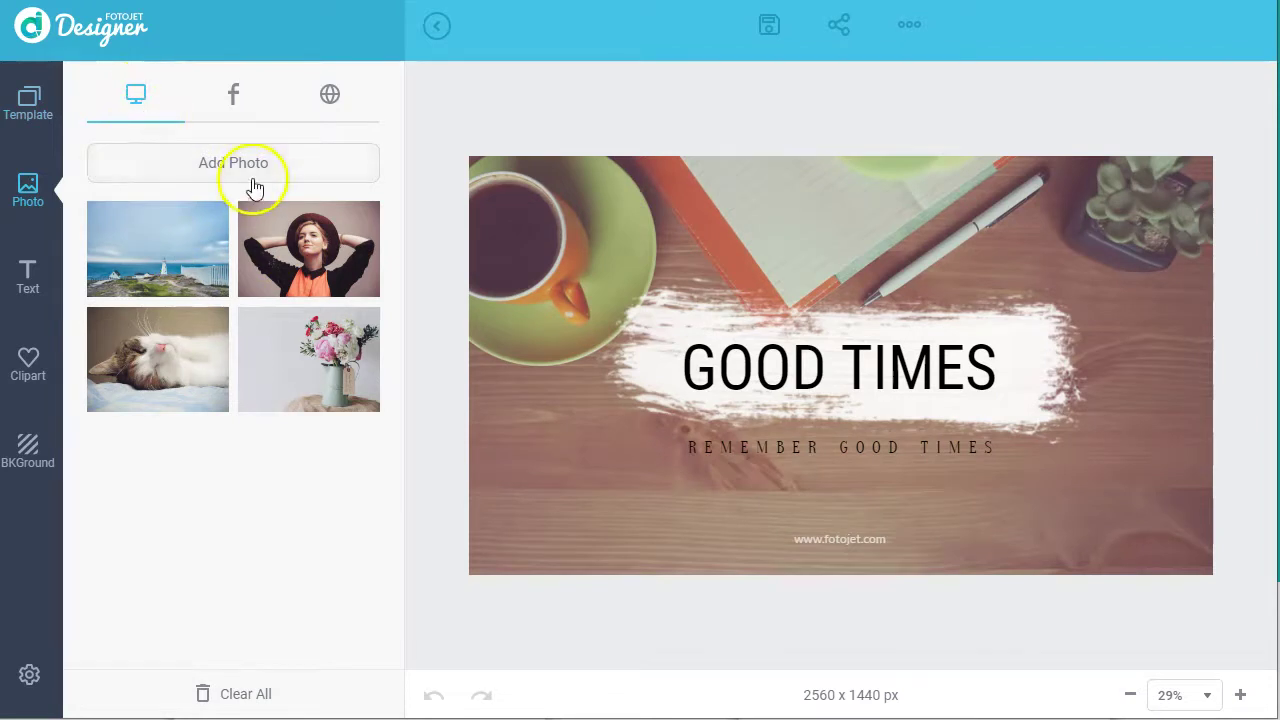
Look at the Facebook and web photo sources, then return to computer photos
left_click(233, 92)
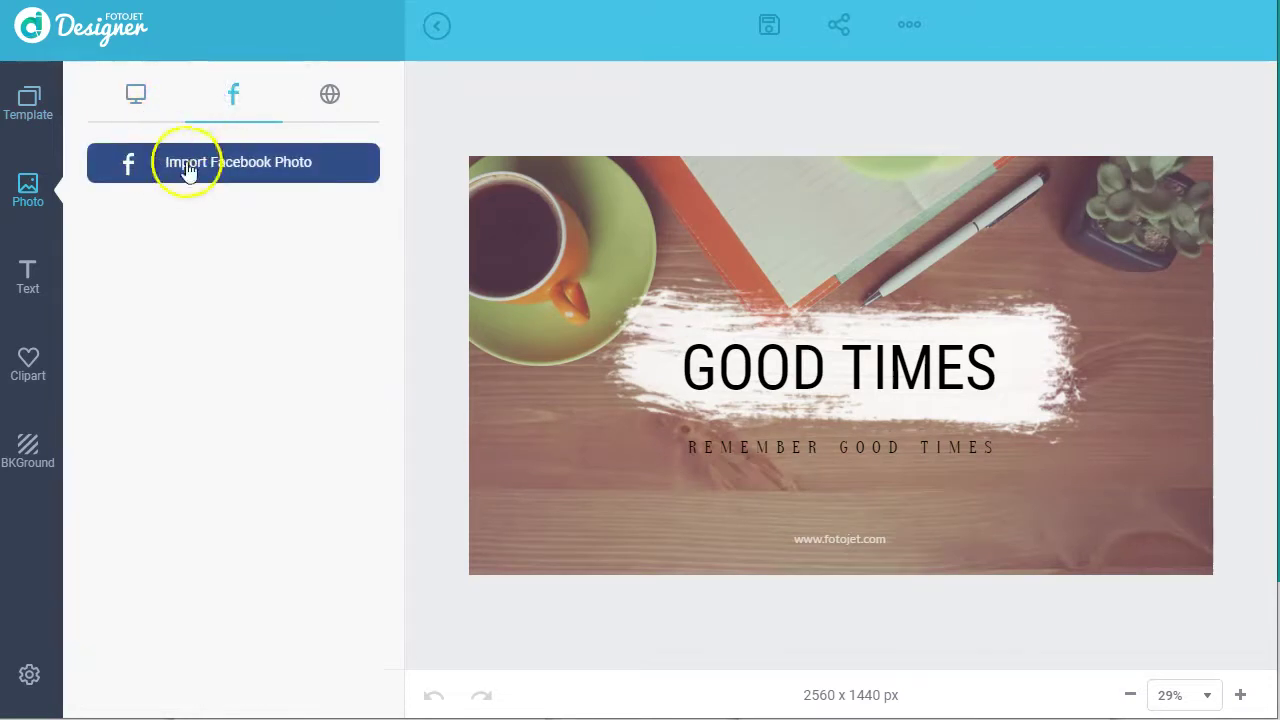
left_click(337, 97)
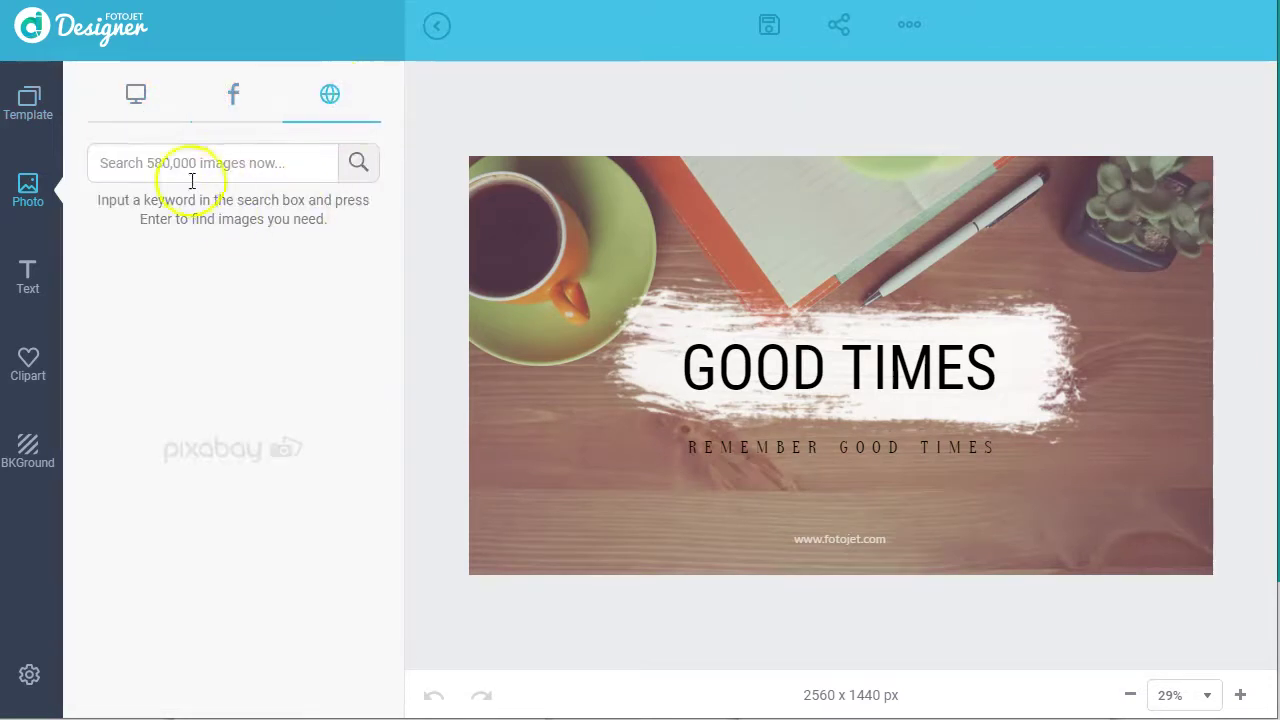
left_click(136, 94)
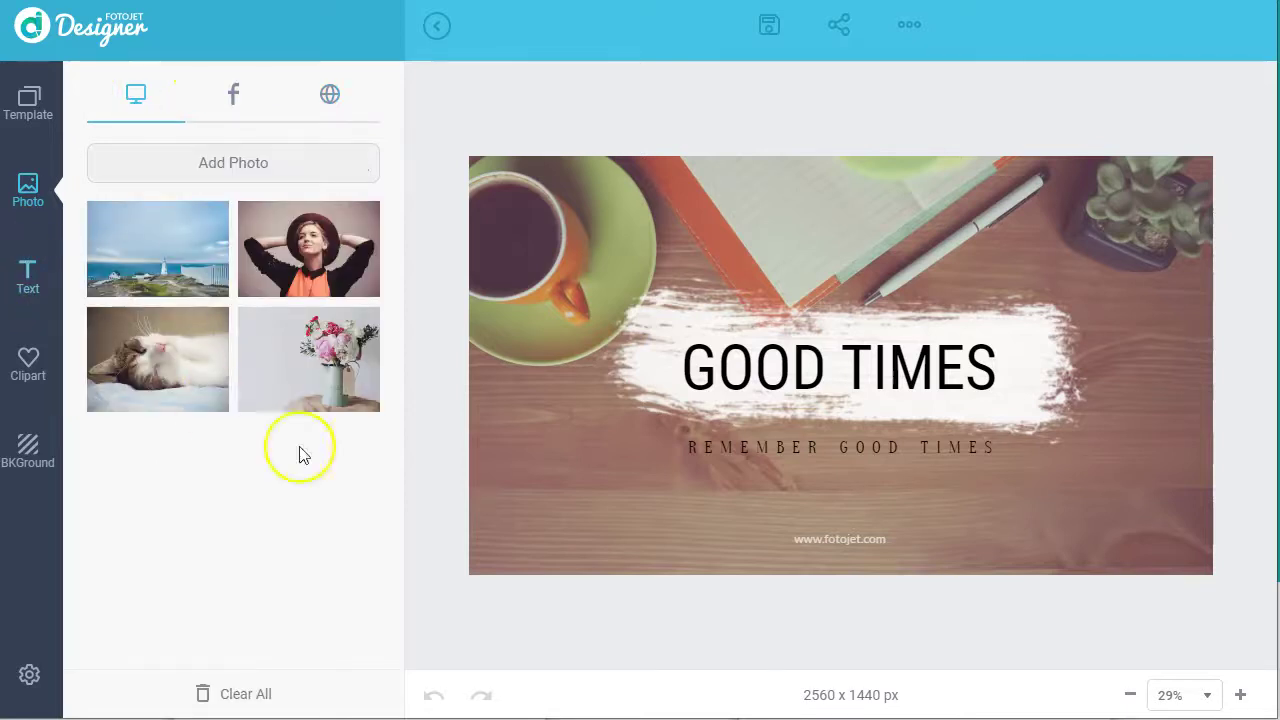
In Clipart, expand Shape, then scroll down and expand Funny to show Comic stickers
left_click(30, 360)
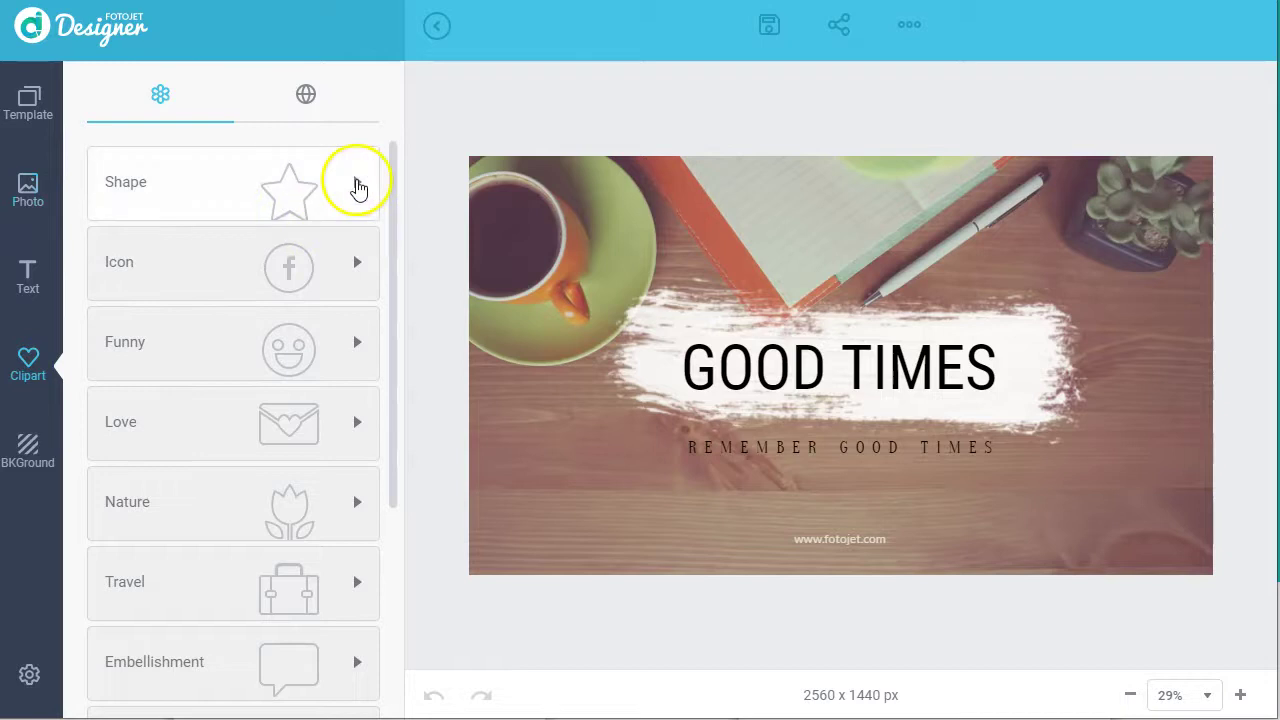
left_click(355, 180)
scroll(209, 360, "down", 3)
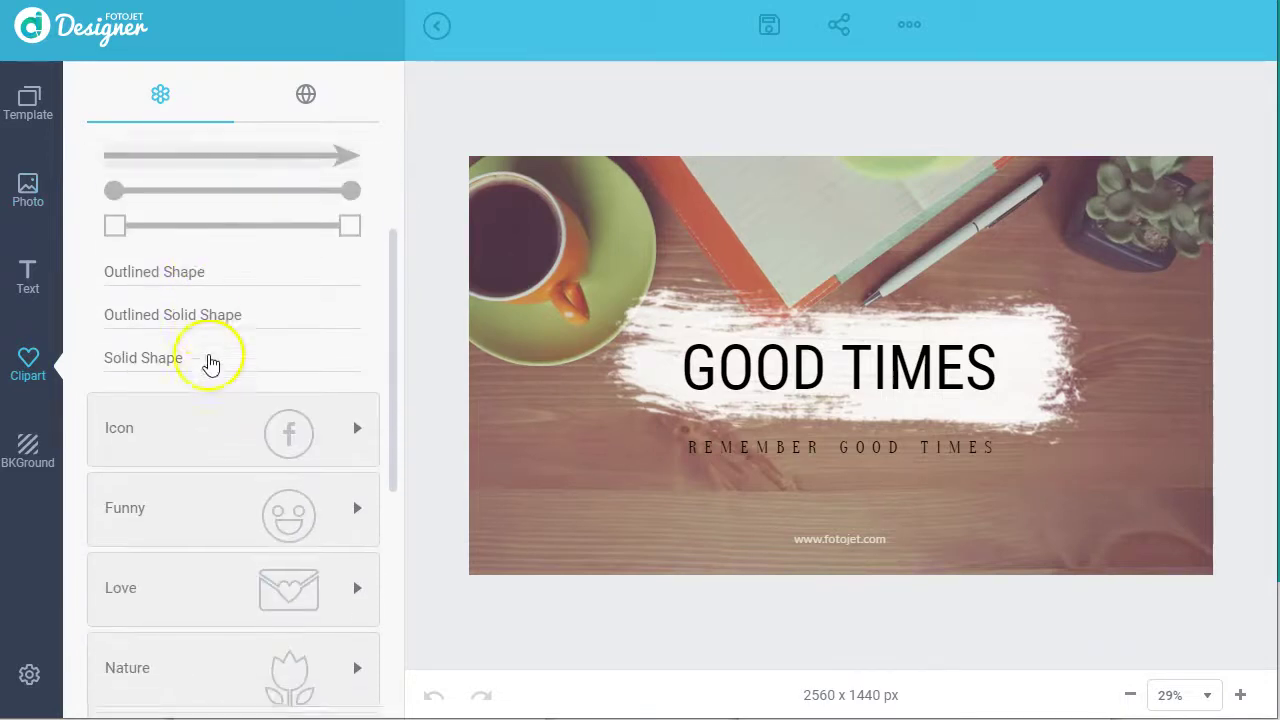
scroll(212, 320, "up", 2)
scroll(240, 400, "down", 2)
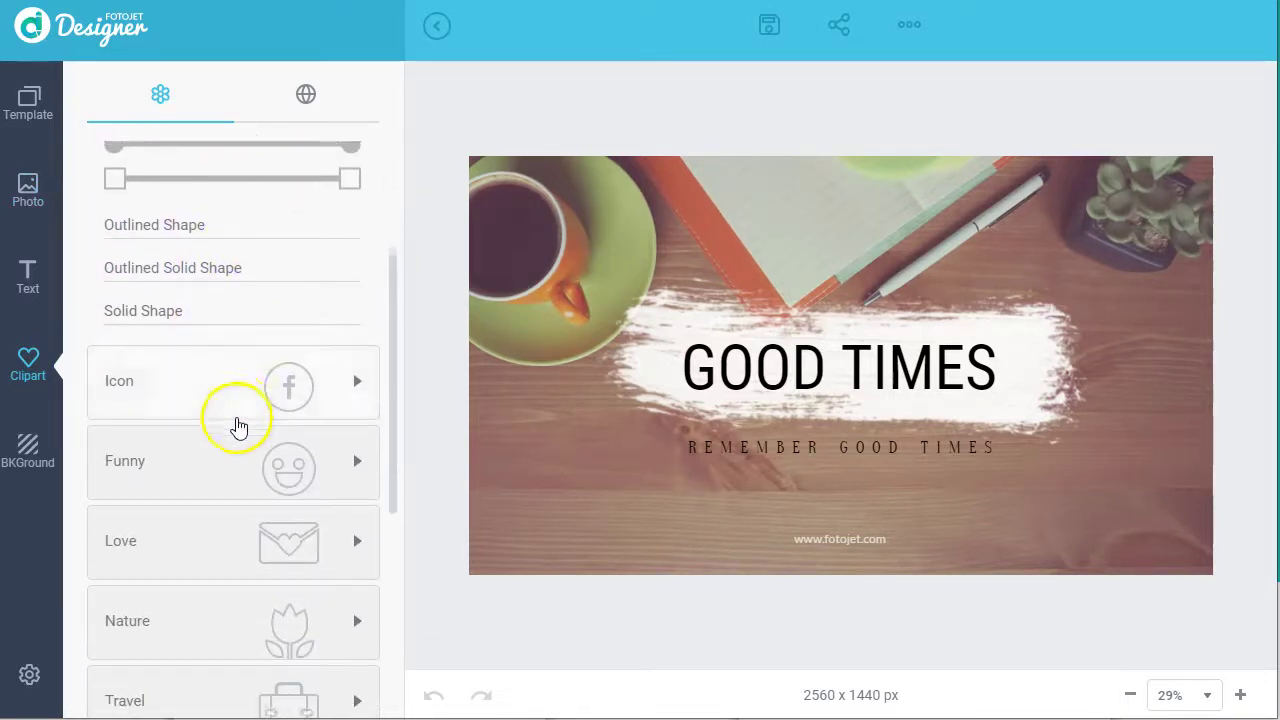
scroll(302, 401, "down", 2)
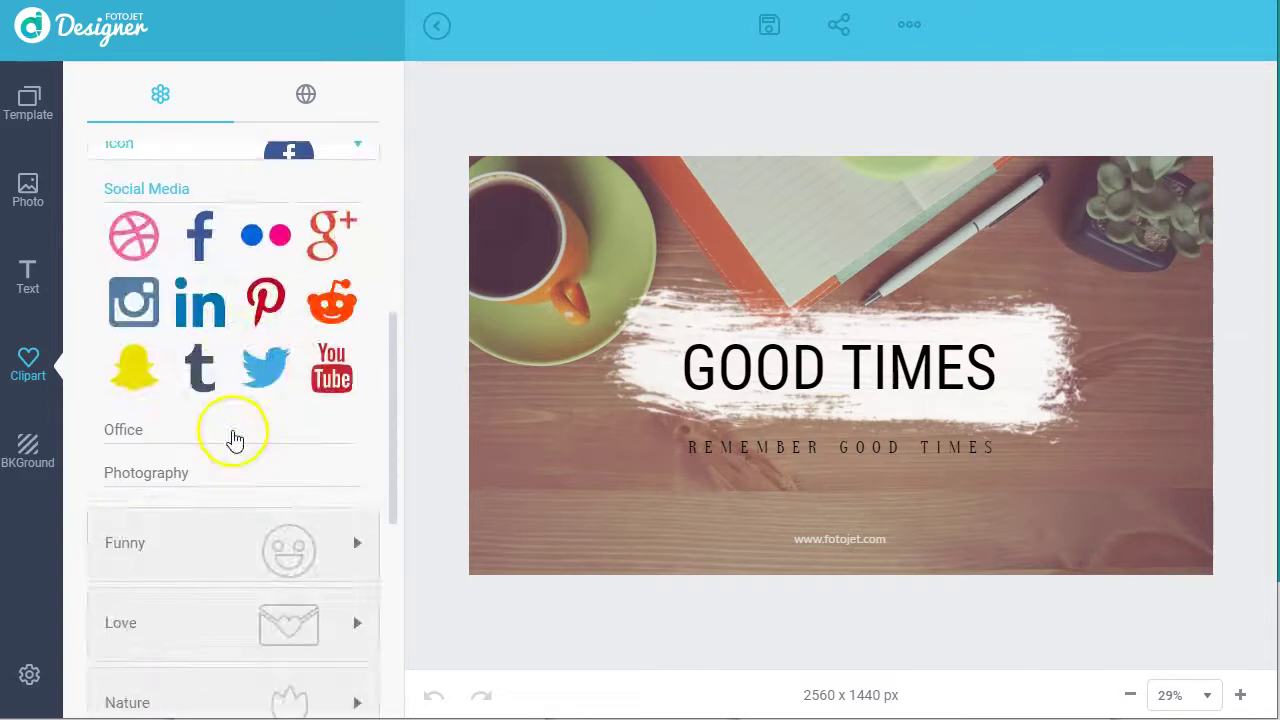
scroll(240, 435, "down", 2)
left_click(353, 388)
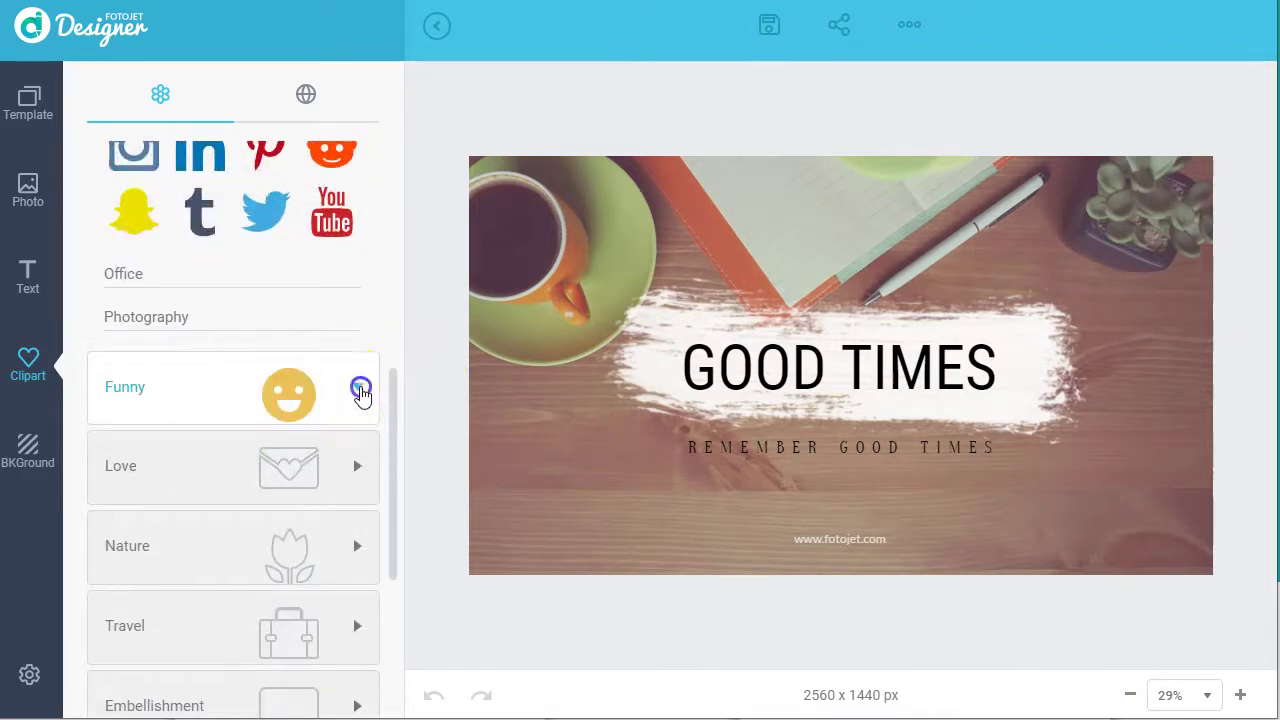
scroll(206, 434, "down", 3)
scroll(237, 292, "down", 1)
Add the BANG comic sticker, move it top-right, and enlarge it considerably
scroll(250, 330, "up", 3)
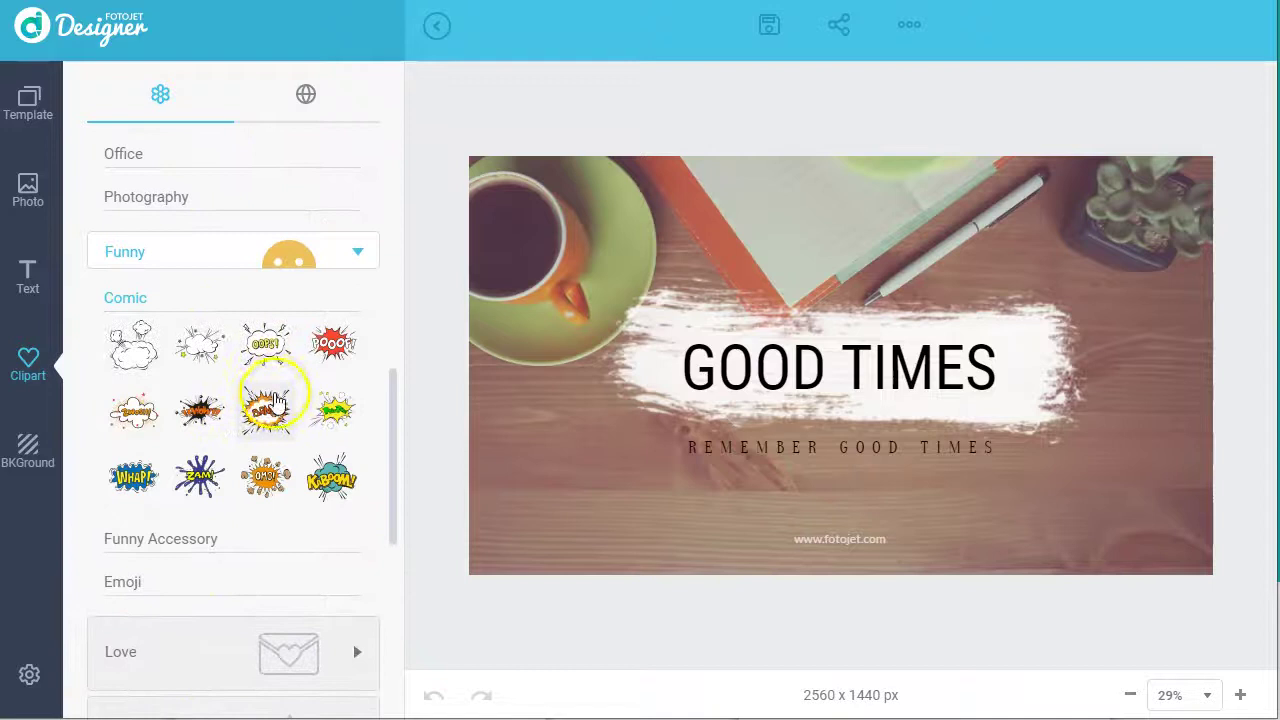
left_click(266, 408)
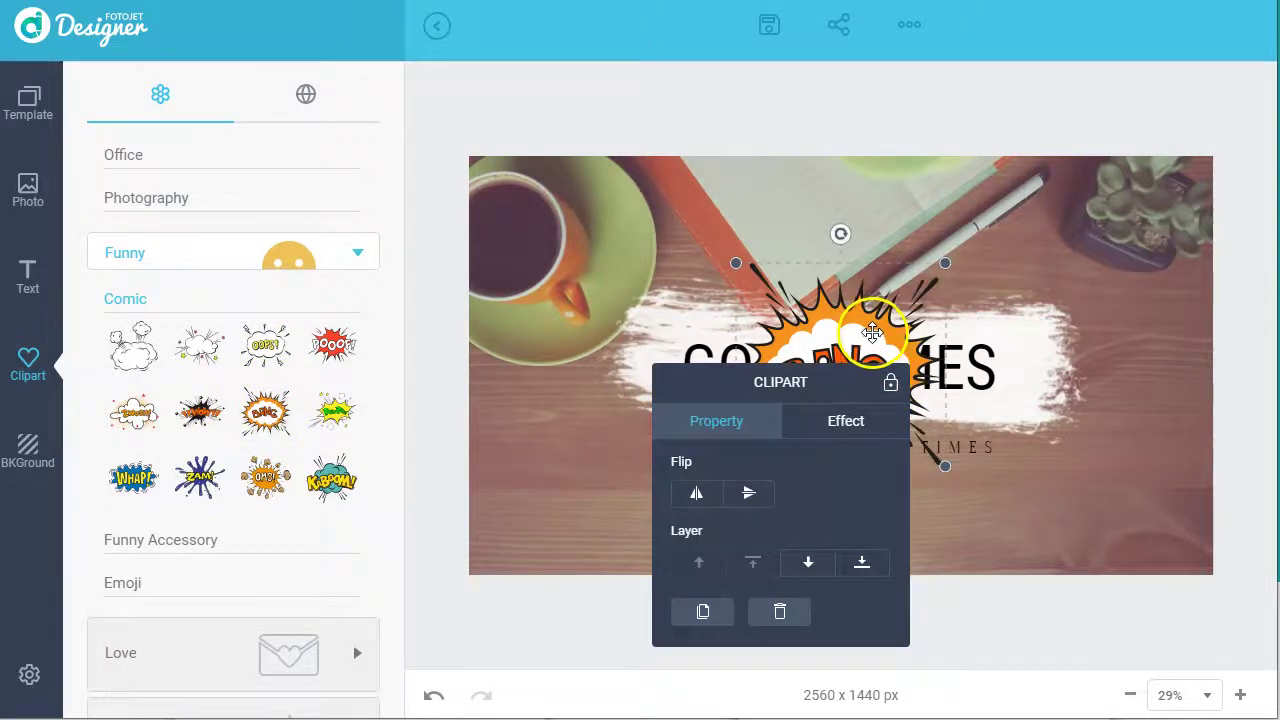
left_click_drag(850, 320, 1100, 219)
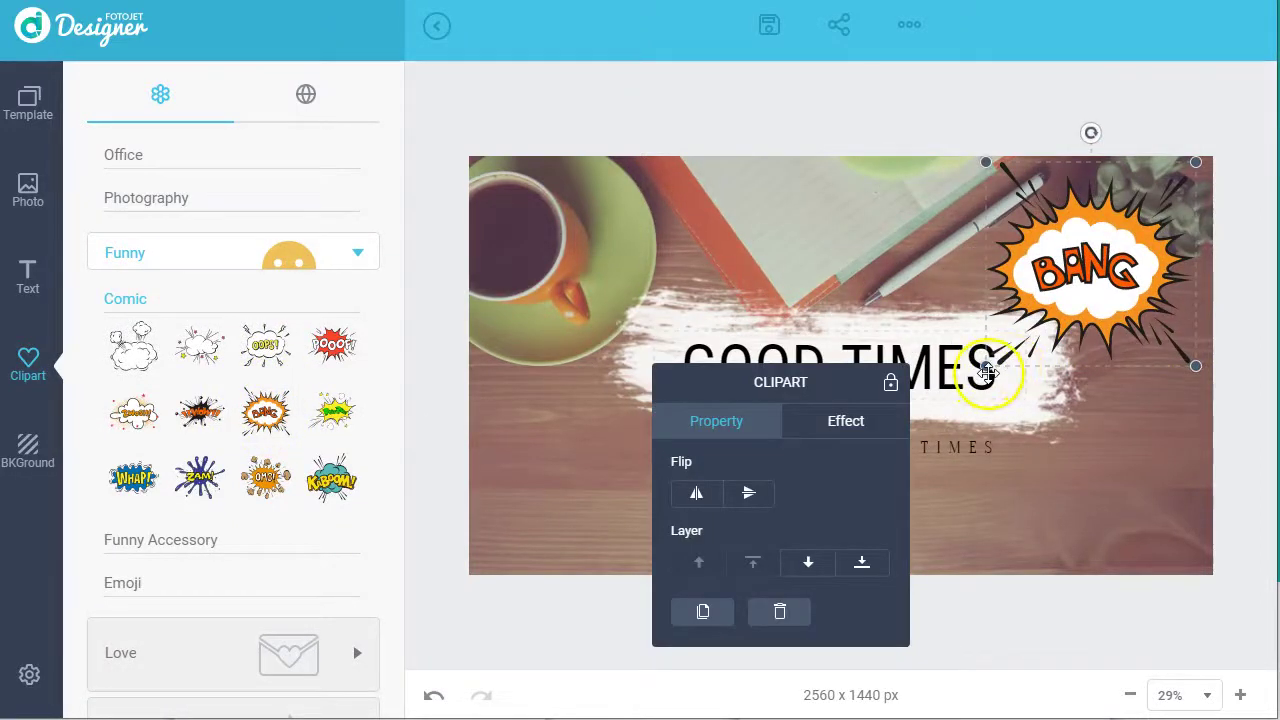
mouse_move(986, 366)
left_mouse_down()
mouse_move(855, 400)
mouse_move(951, 398)
left_mouse_up()
Expand the Love clipart category, then show the background colours and patterns
scroll(198, 425, "down", 5)
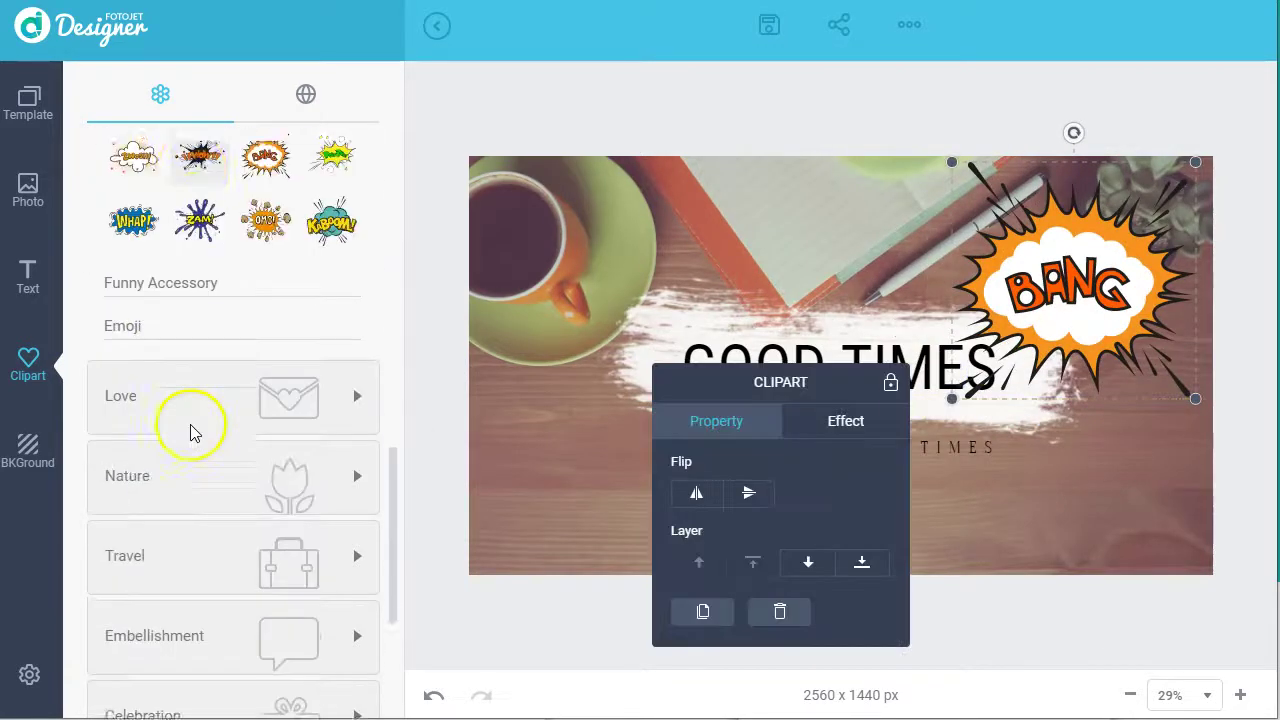
left_click(351, 330)
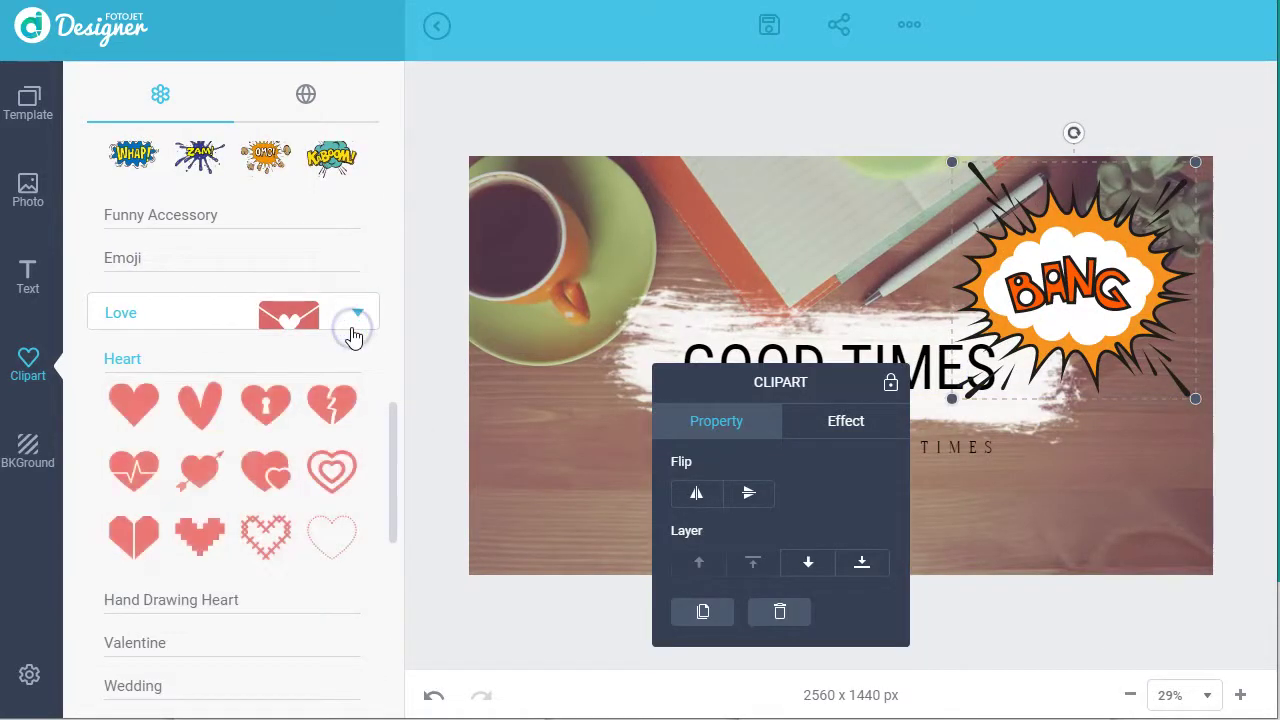
scroll(206, 486, "down", 1)
scroll(206, 486, "down", 5)
left_click(50, 476)
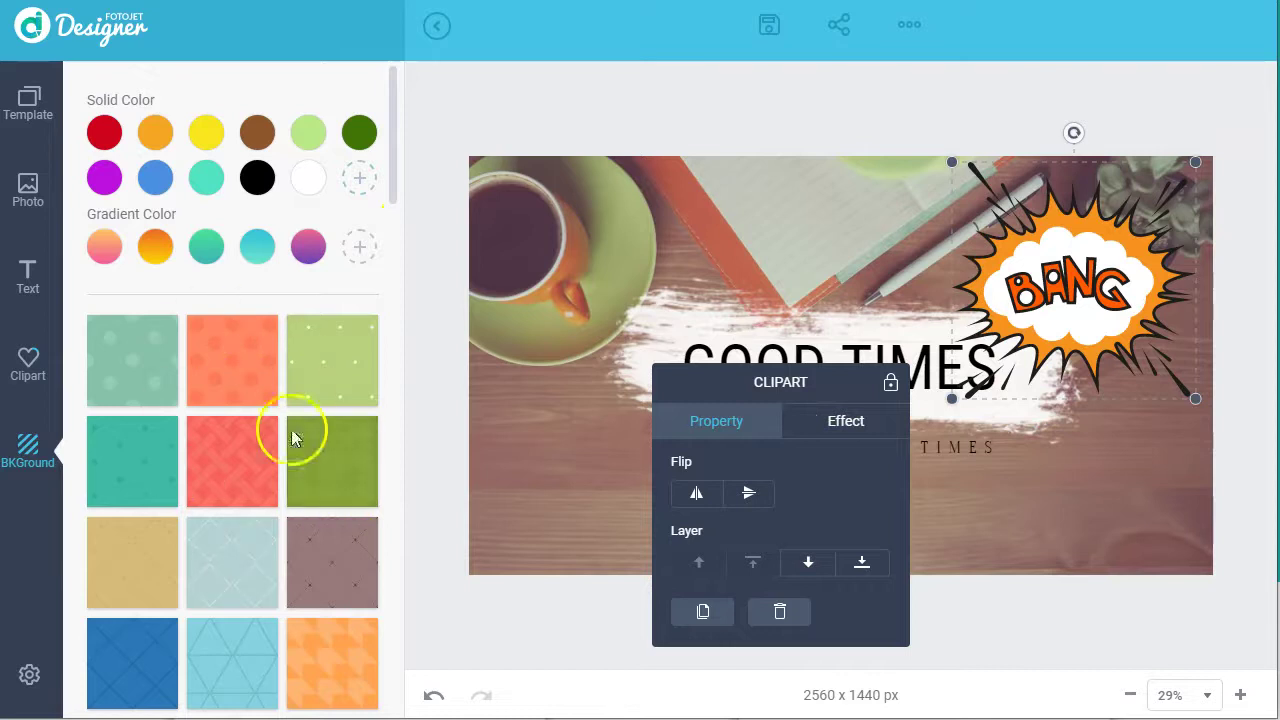
Delete the BANG sticker from the GOOD TIMES design
left_click(148, 452)
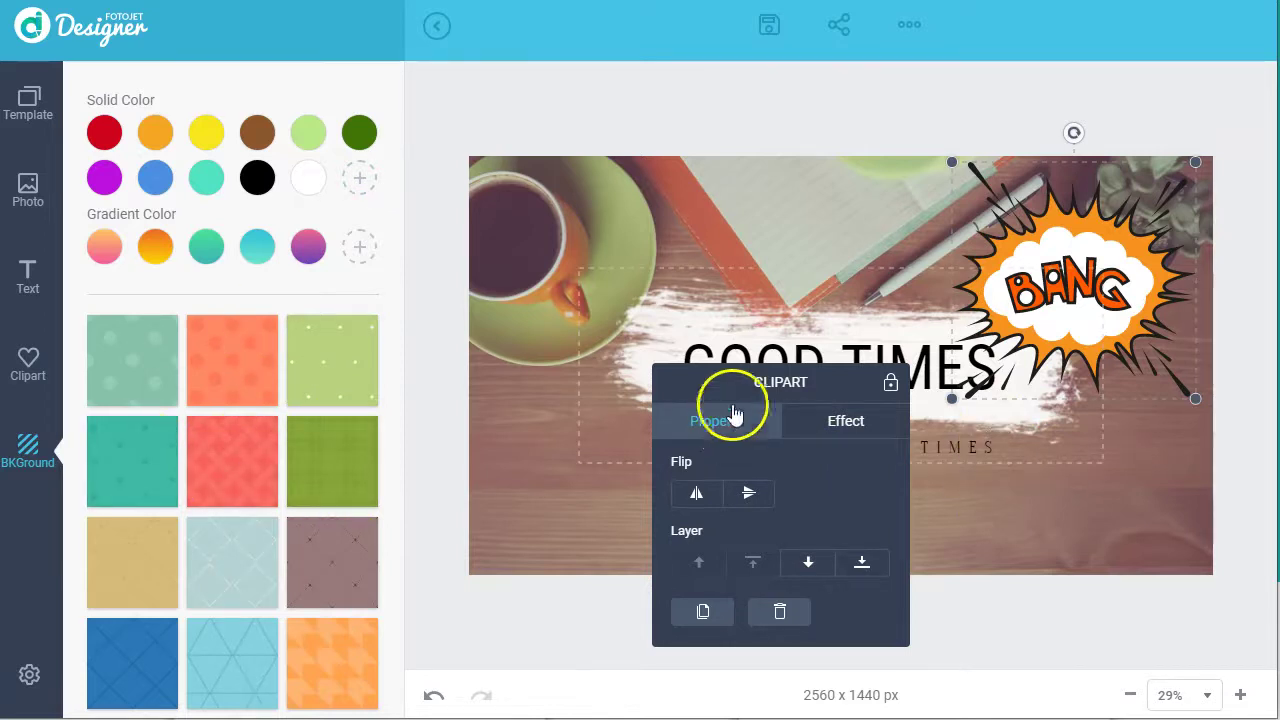
left_click_drag(790, 383, 727, 454)
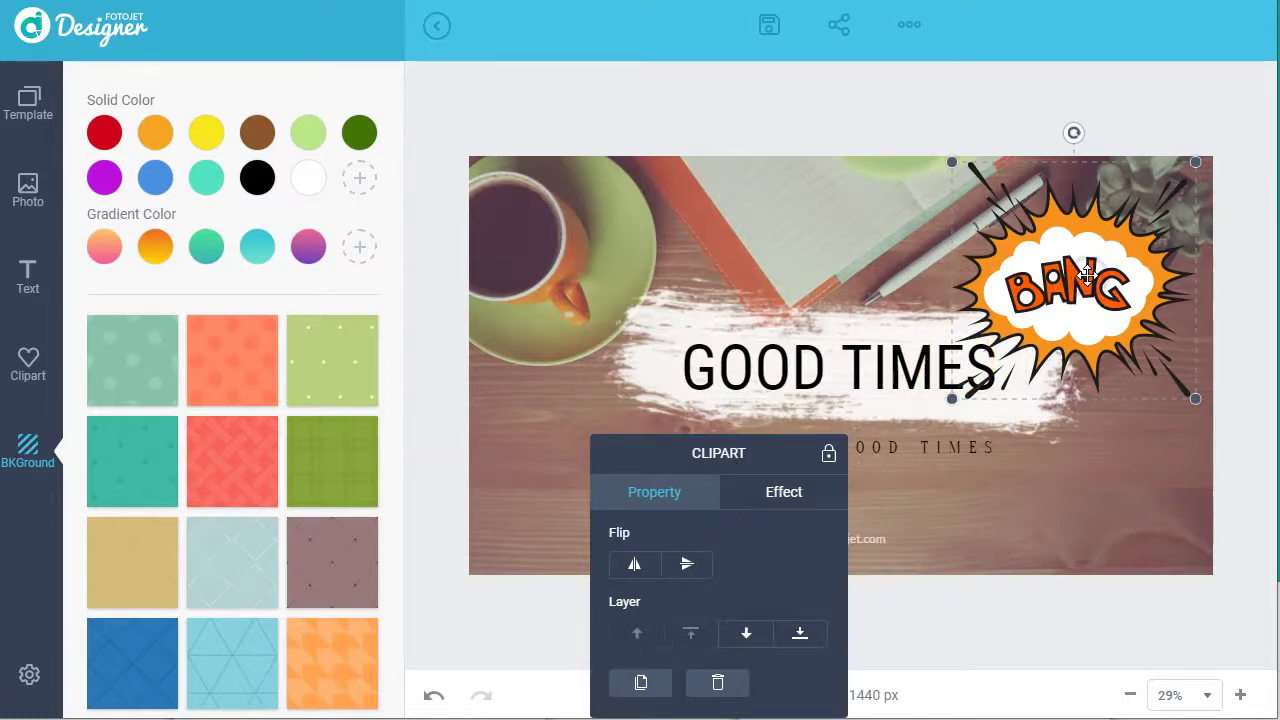
key("Delete")
Try red, green dotted, orange houndstooth and blue diamond patterned backgrounds behind the lowered photo
left_click(240, 460)
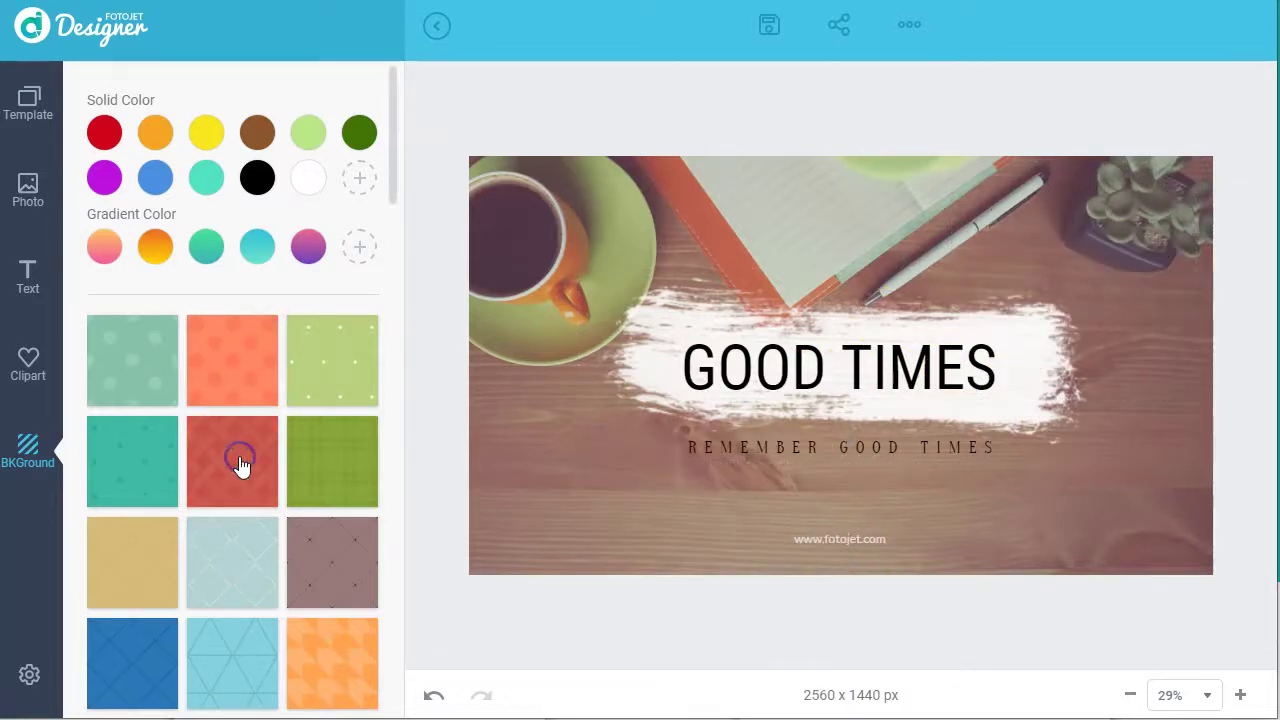
left_click_drag(583, 223, 591, 280)
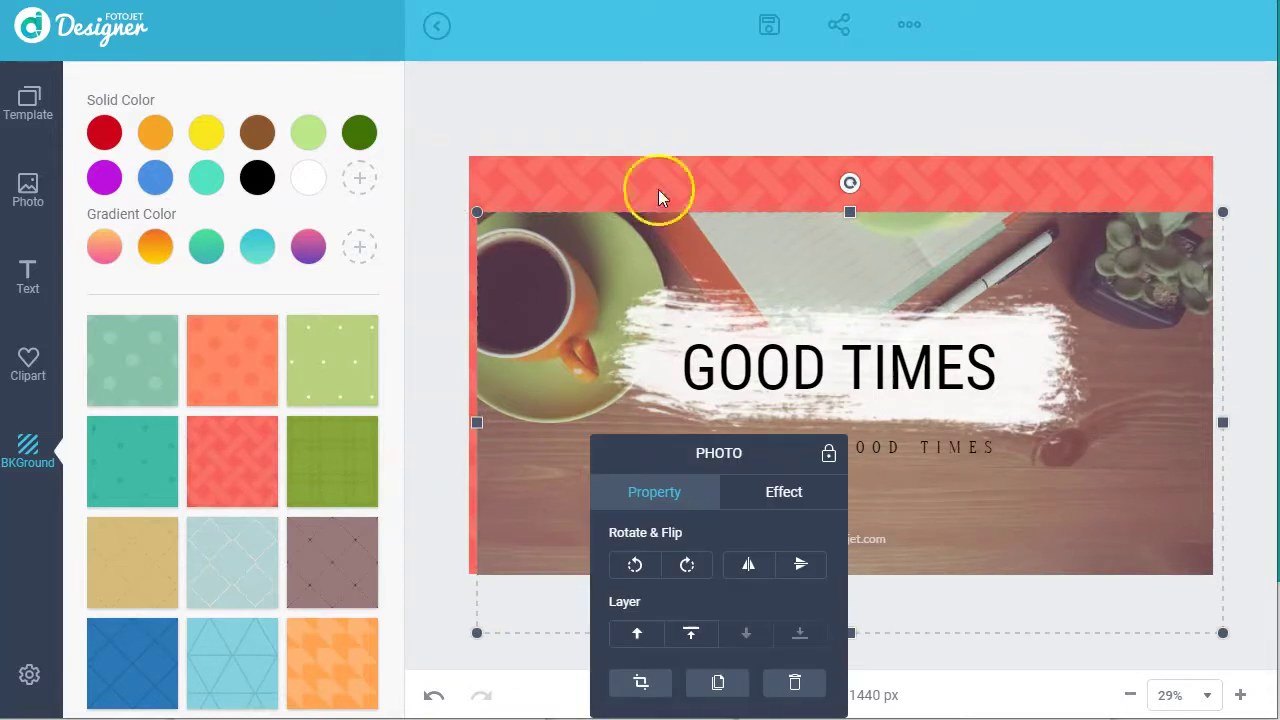
left_click(310, 362)
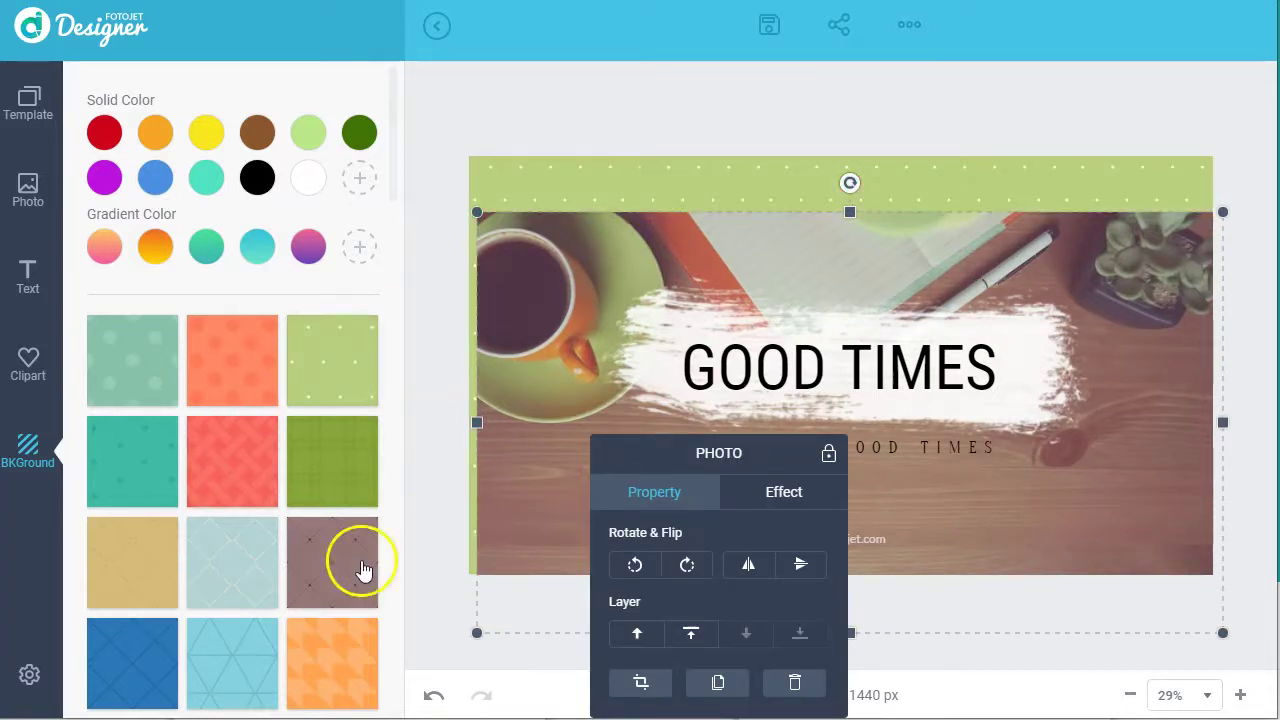
left_click(331, 660)
left_click(122, 672)
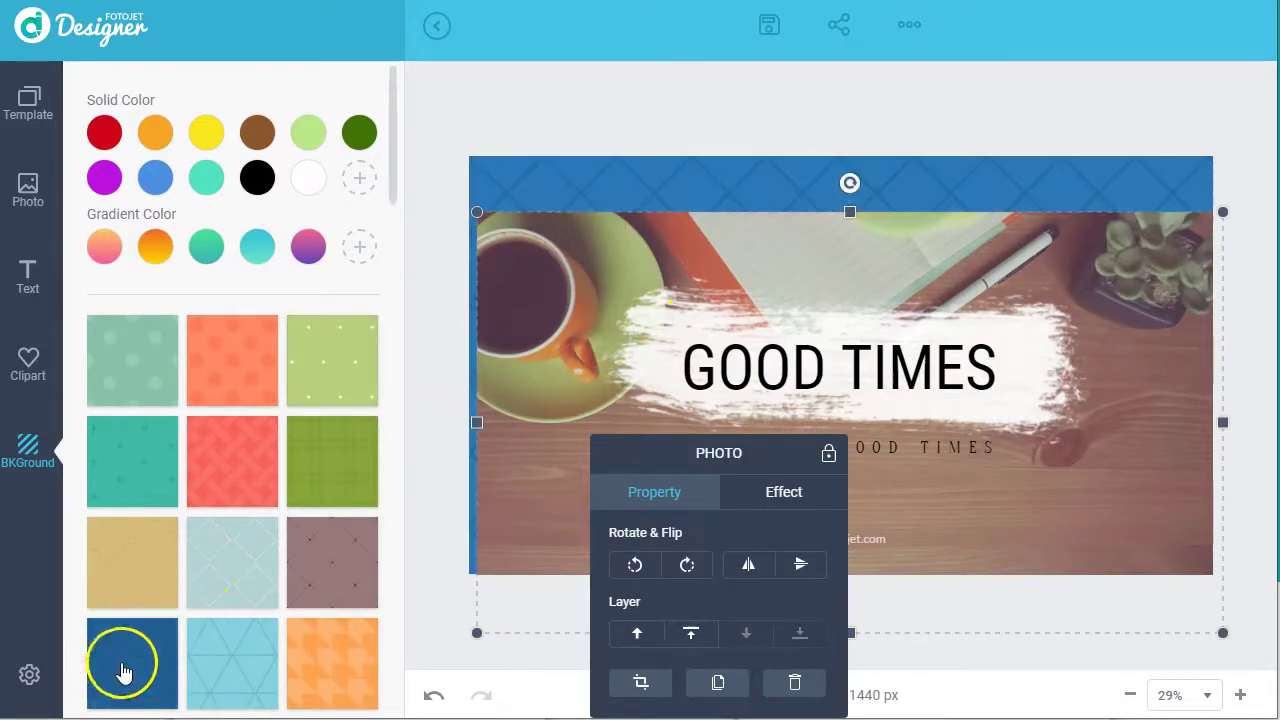
Move the coffee photo back to the canvas top and deselect it
left_click_drag(763, 234, 760, 177)
left_click(569, 623)
left_click(163, 571)
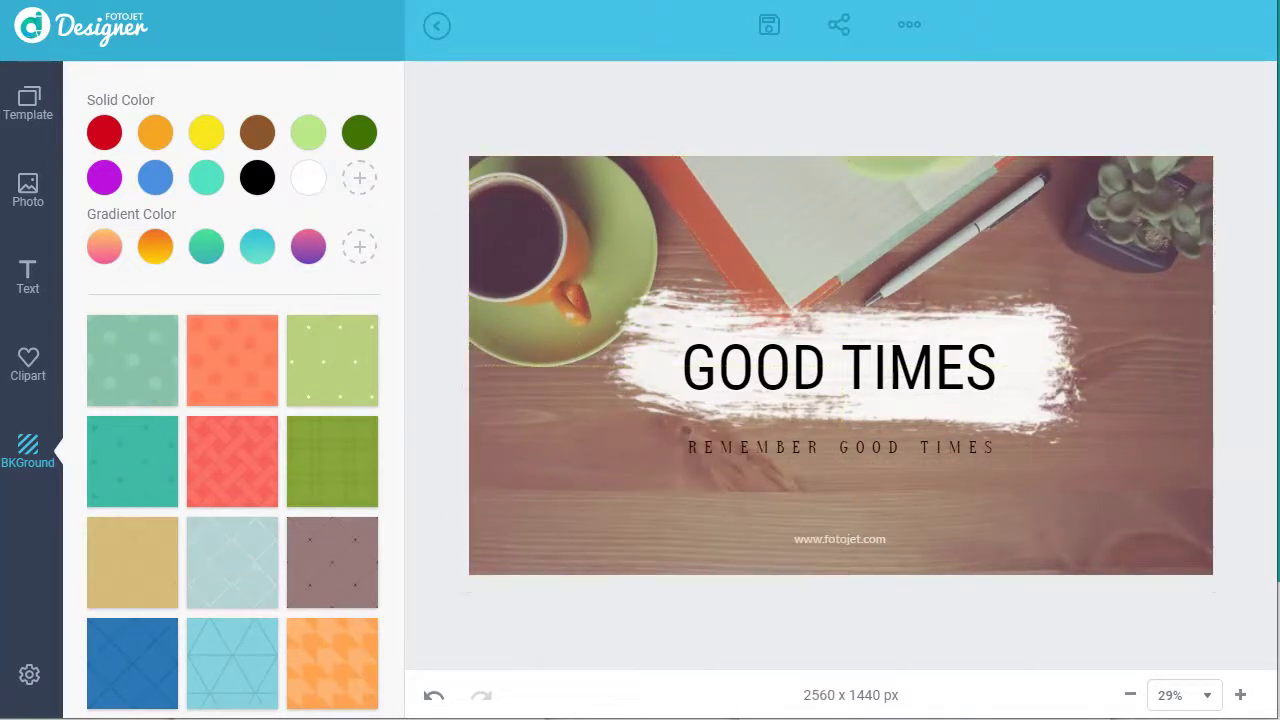
Discard the GOOD TIMES design, confirming with YES, to return to the start screen
left_click(31, 675)
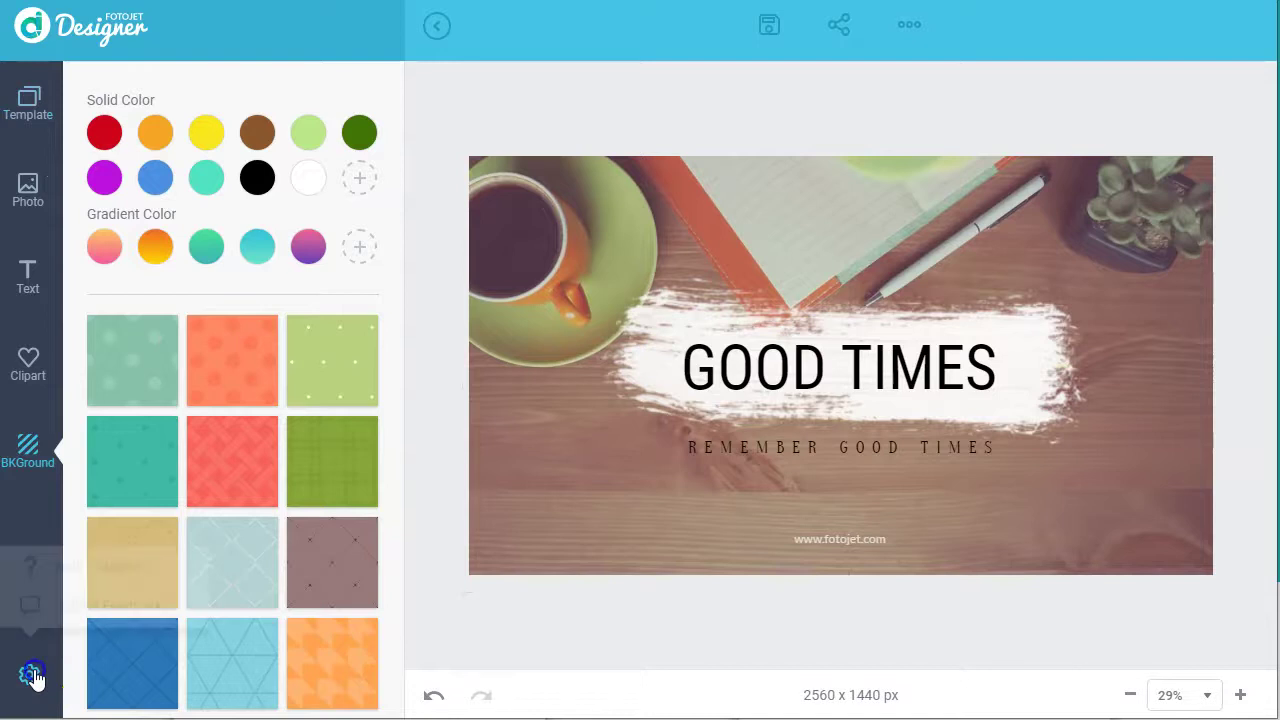
left_click(28, 100)
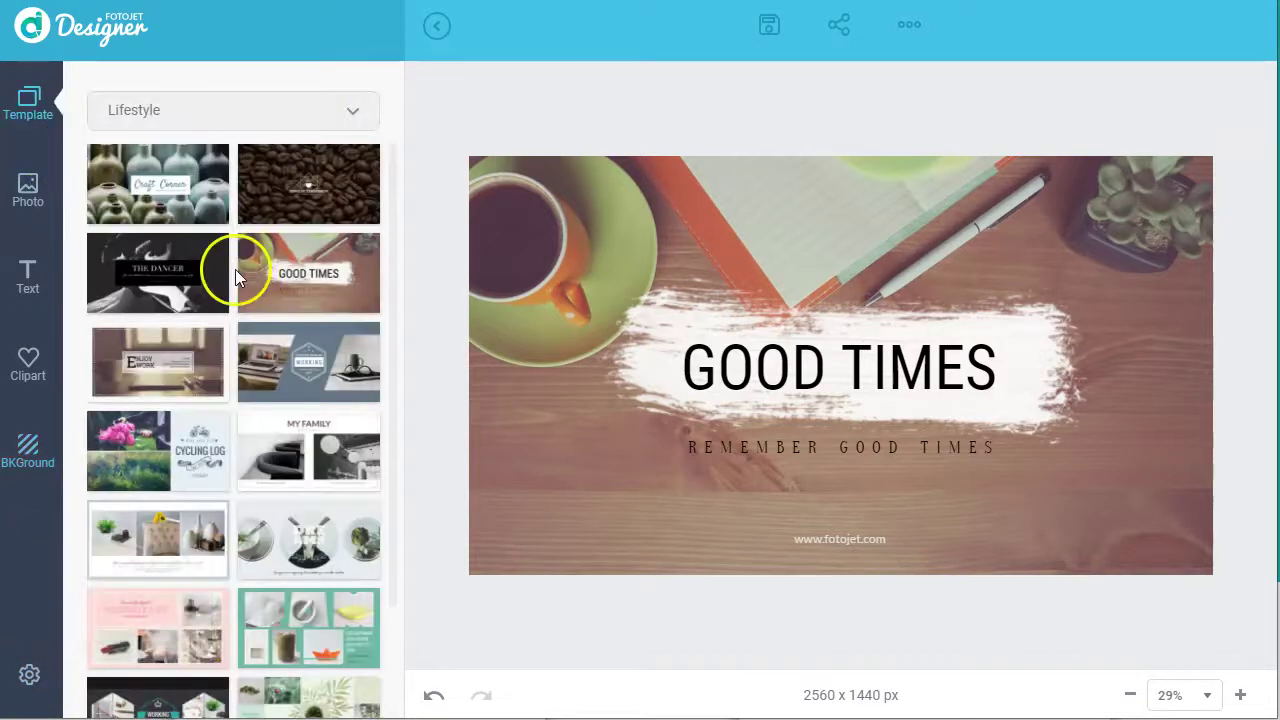
left_click(436, 26)
left_click(772, 450)
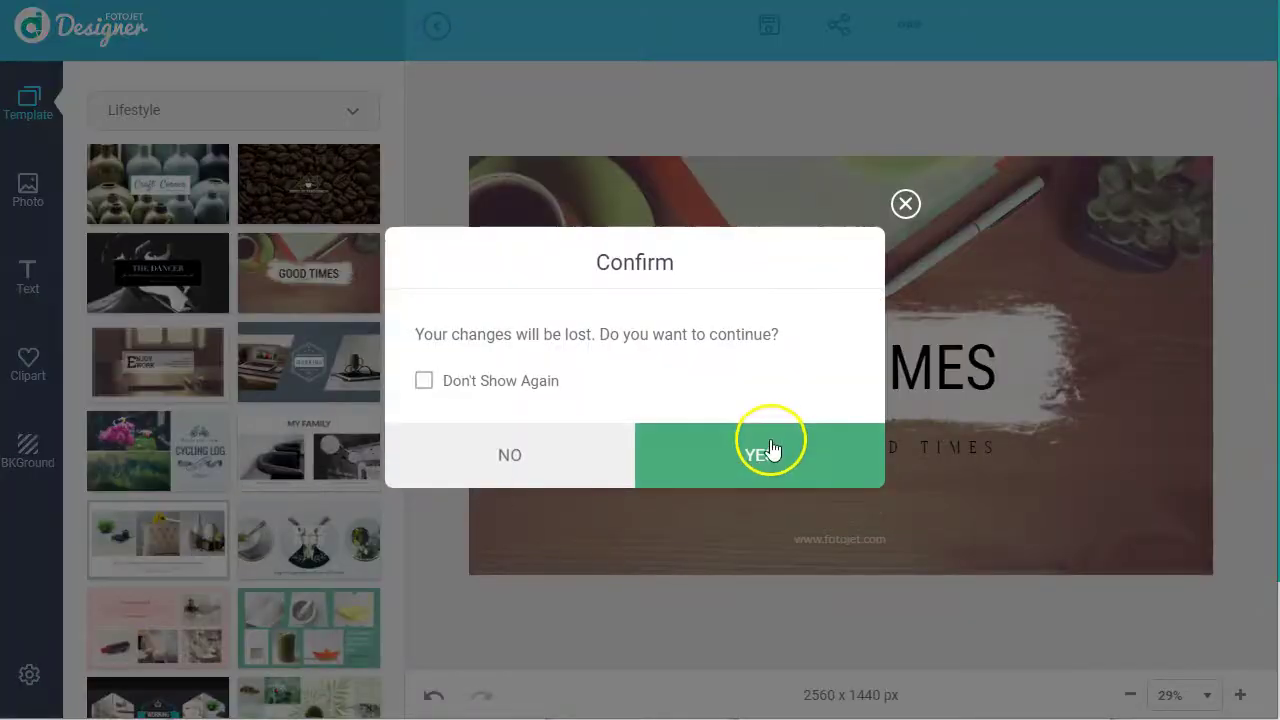
left_click(732, 464)
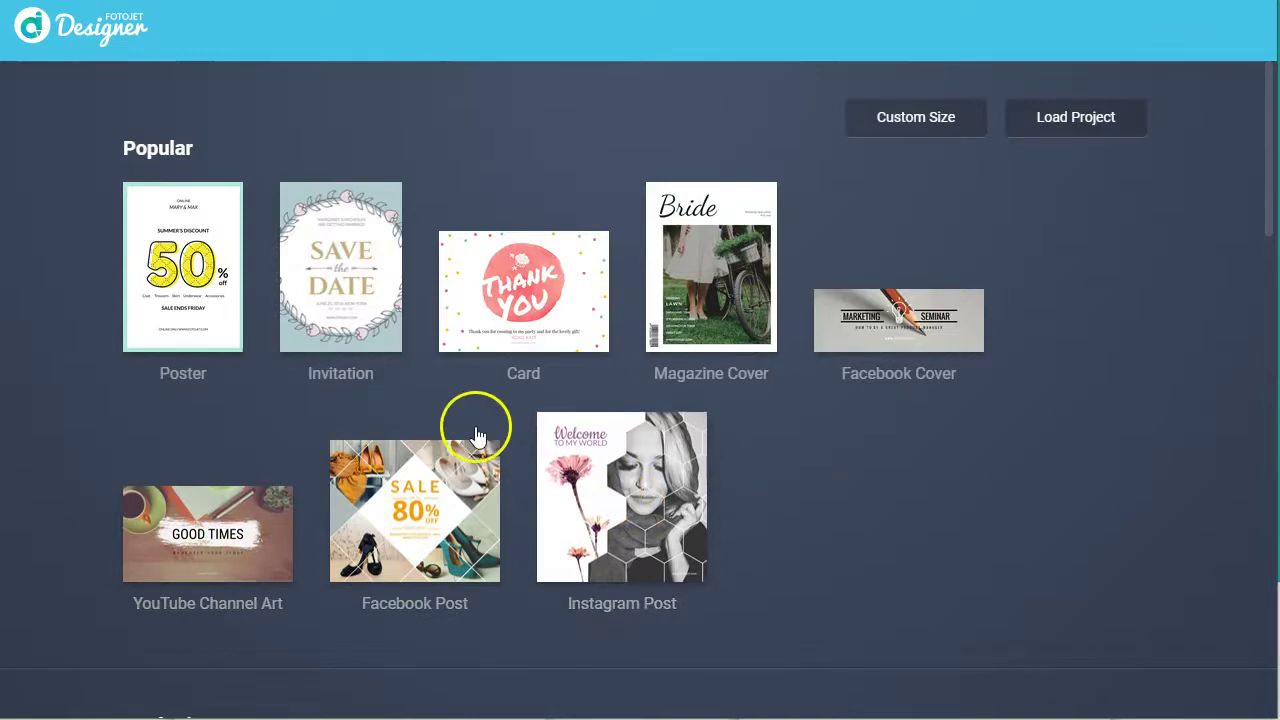
Scroll through the Popular, Marketing and Social Media Header design categories
scroll(476, 436, "down", 5)
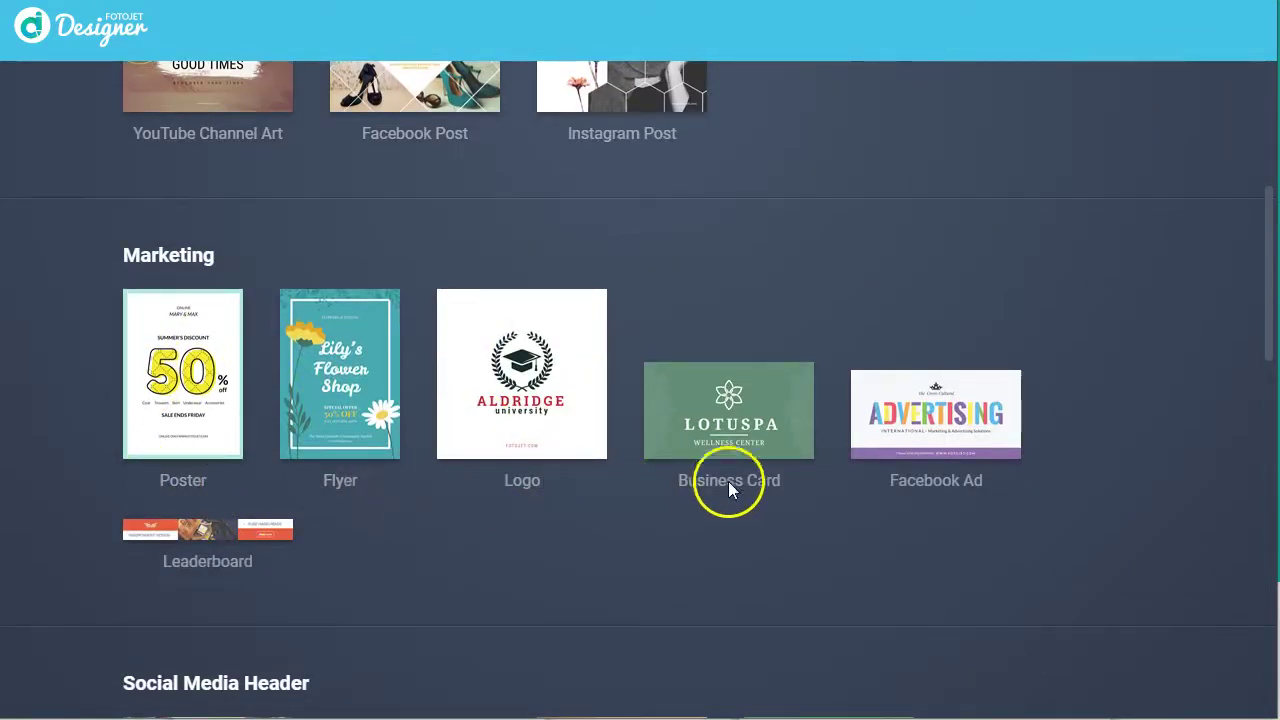
scroll(566, 549, "down", 2)
scroll(200, 371, "down", 2)
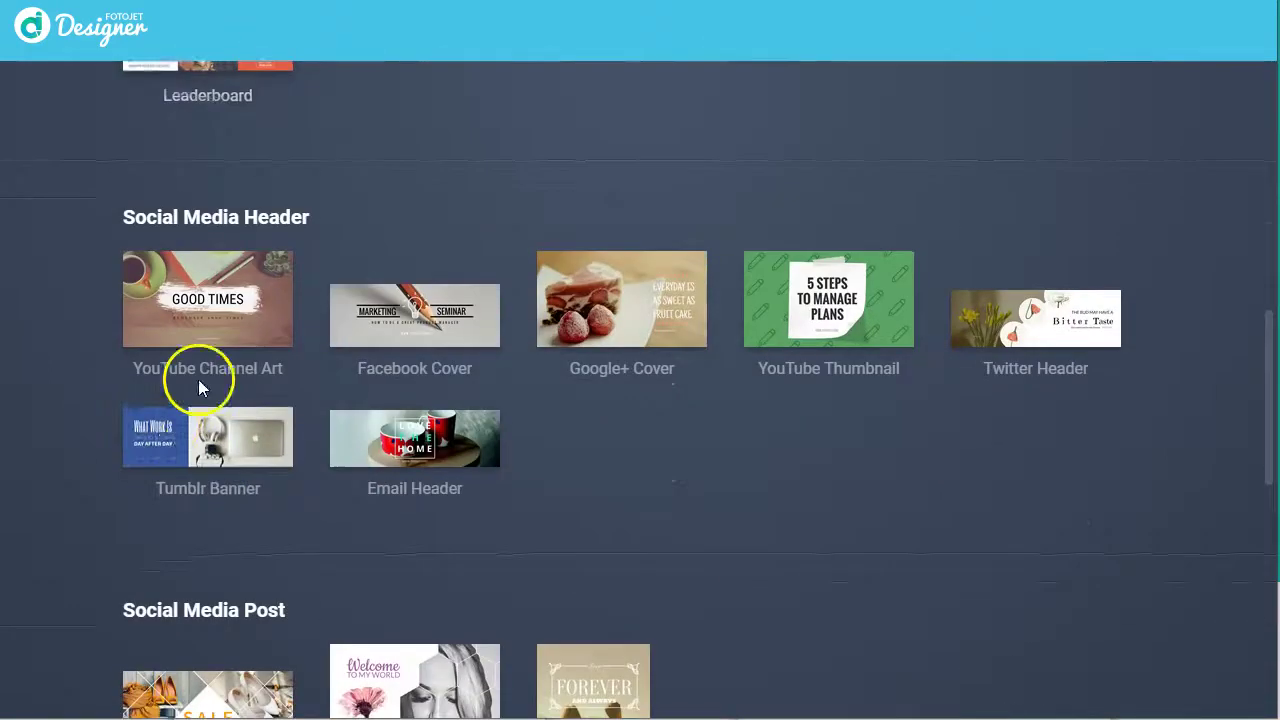
scroll(190, 458, "down", 3)
scroll(190, 458, "down", 3)
scroll(263, 486, "up", 2)
scroll(263, 486, "up", 6)
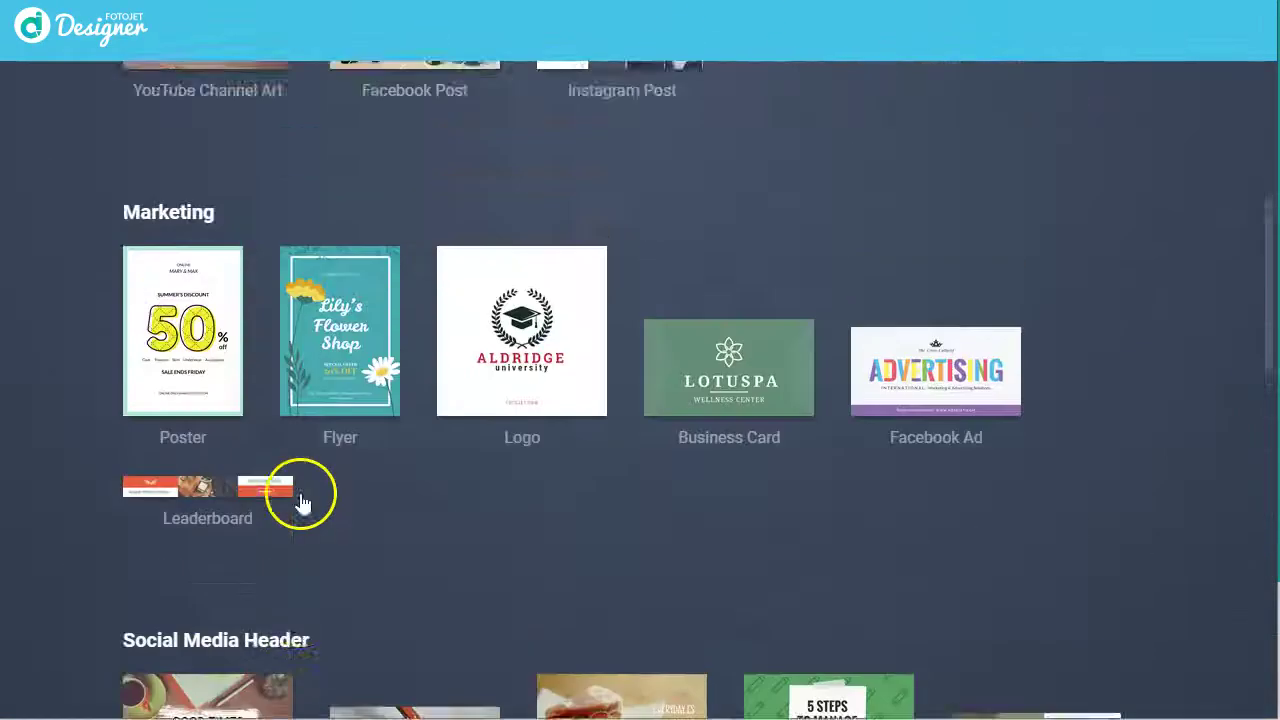
scroll(300, 493, "up", 5)
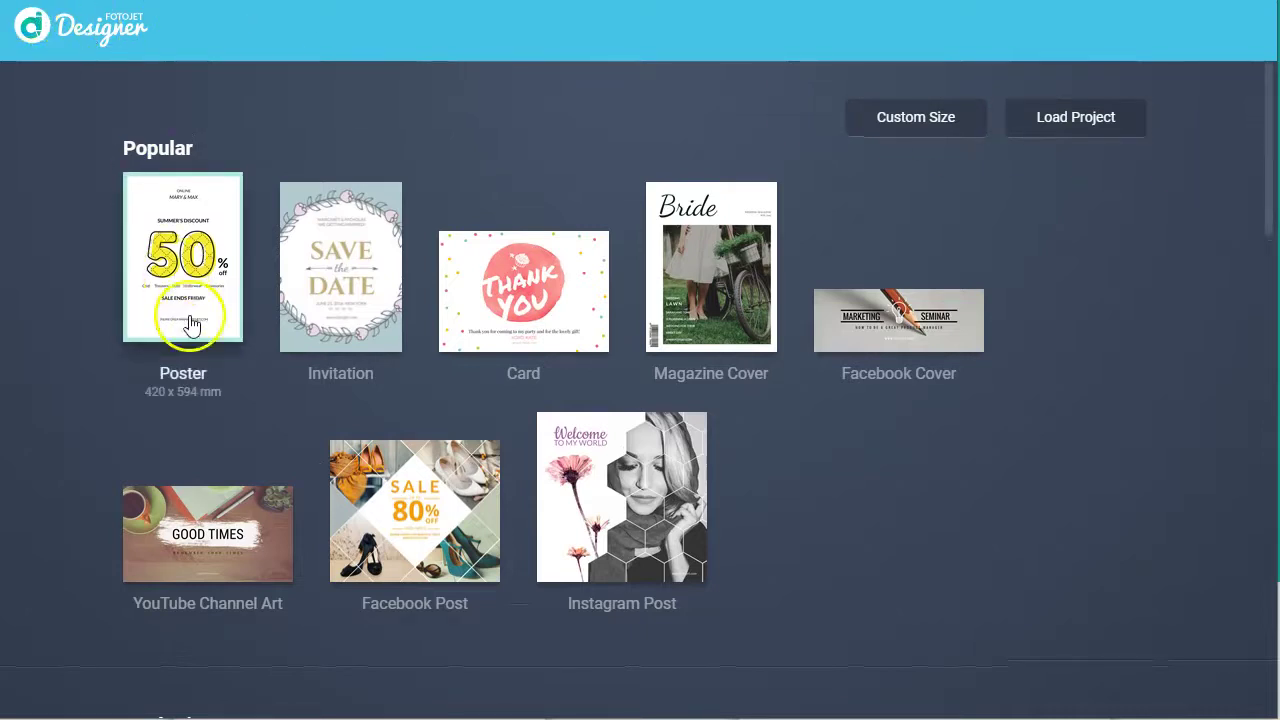
scroll(243, 365, "down", 4)
scroll(243, 362, "up", 4)
scroll(243, 362, "down", 4)
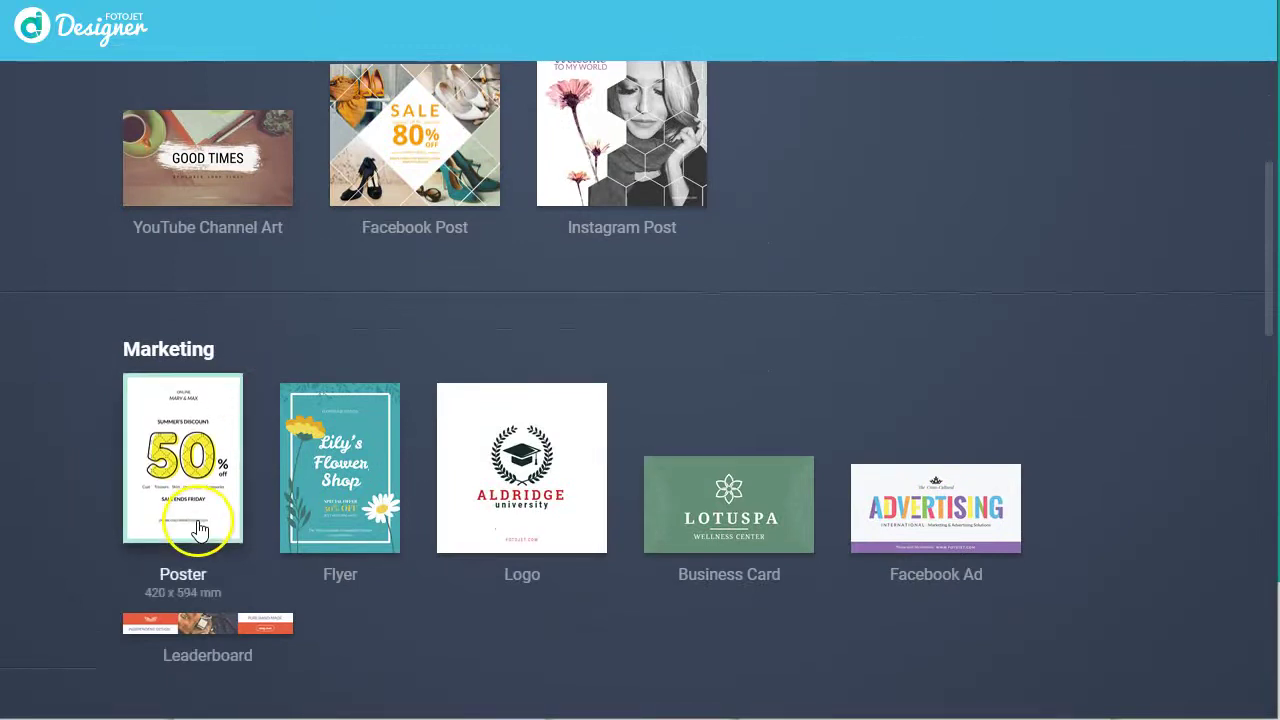
Create a 500 x 500 Logo from the DIAMOND CO., LTD template, closing the save options unsaved
left_click(508, 484)
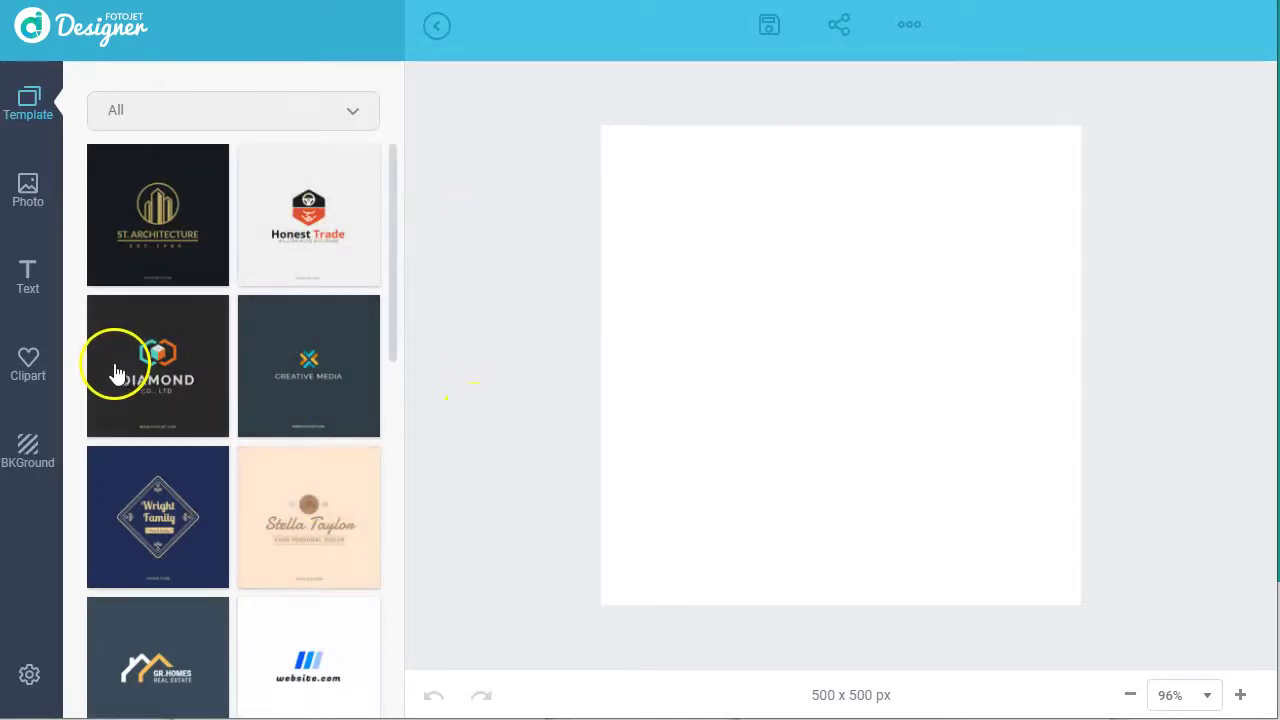
left_click(108, 366)
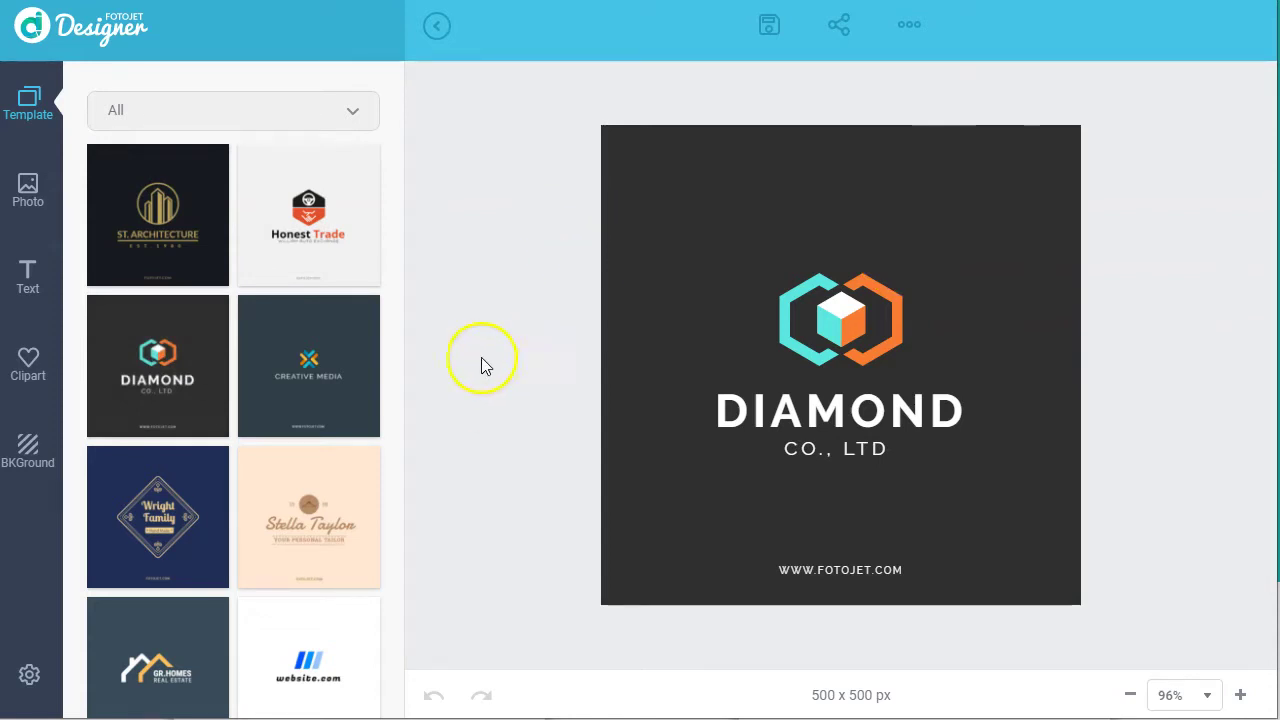
left_click(909, 27)
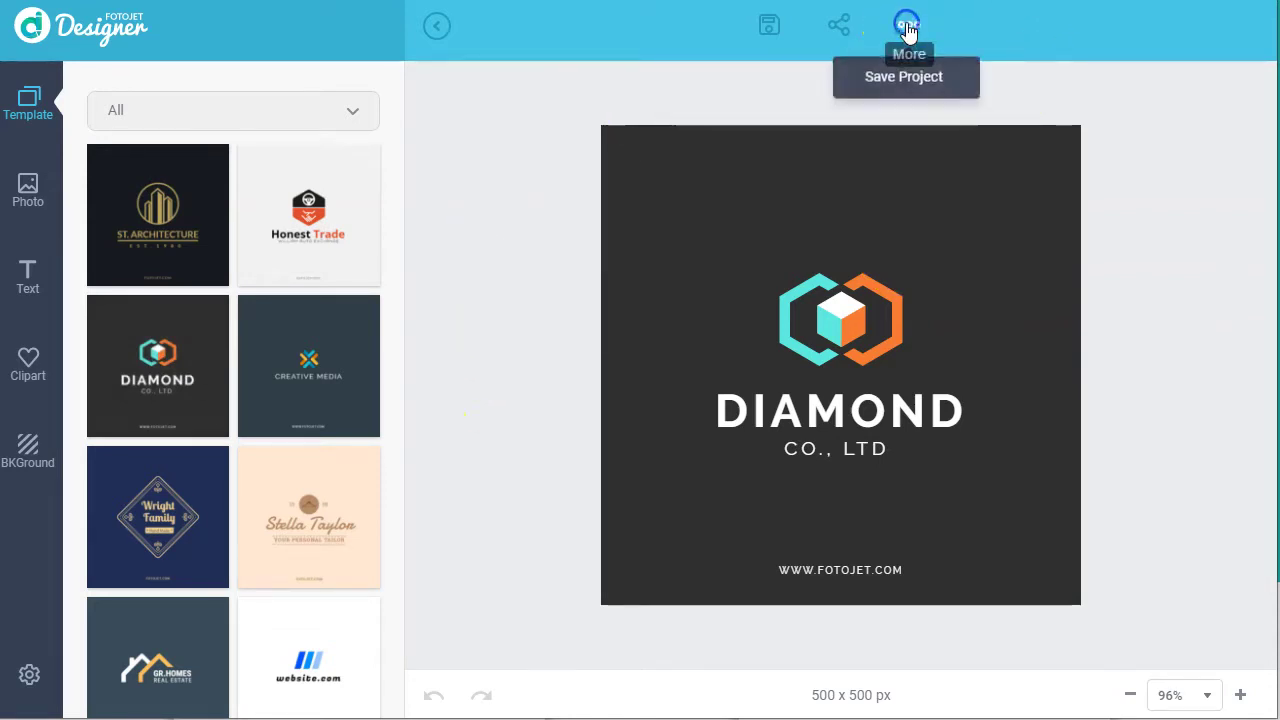
left_click(257, 28)
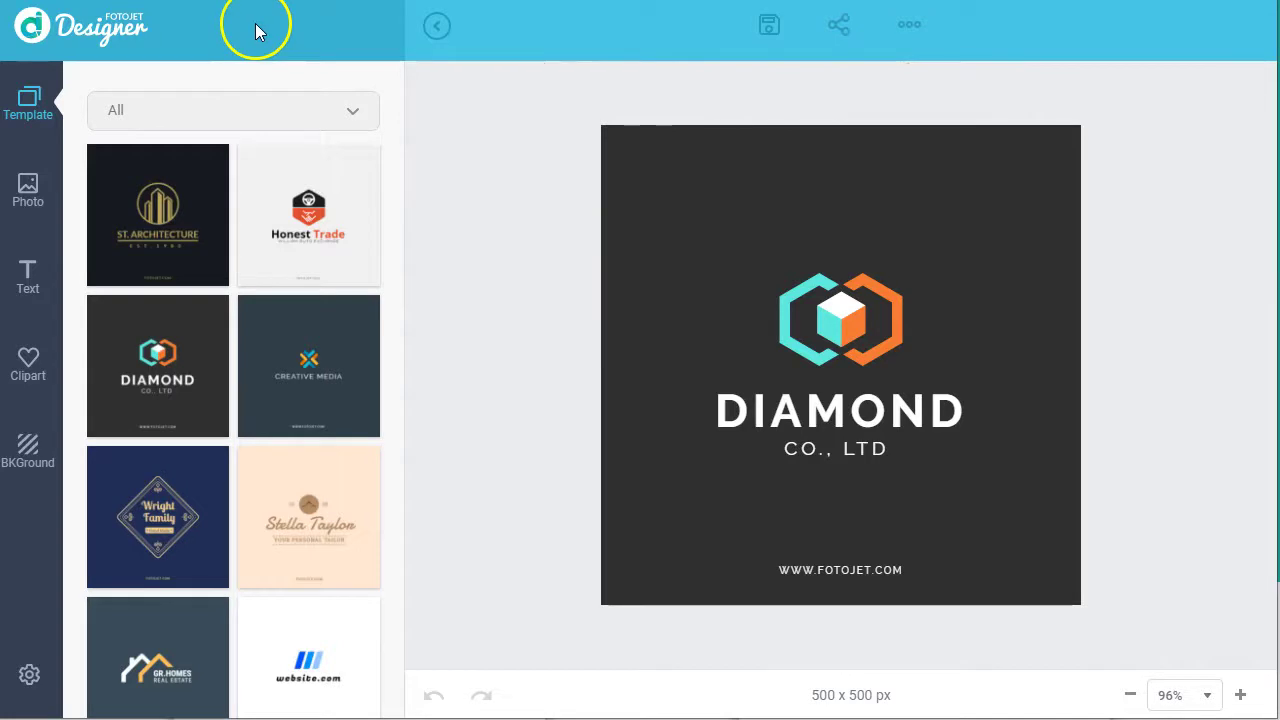
left_click(100, 28)
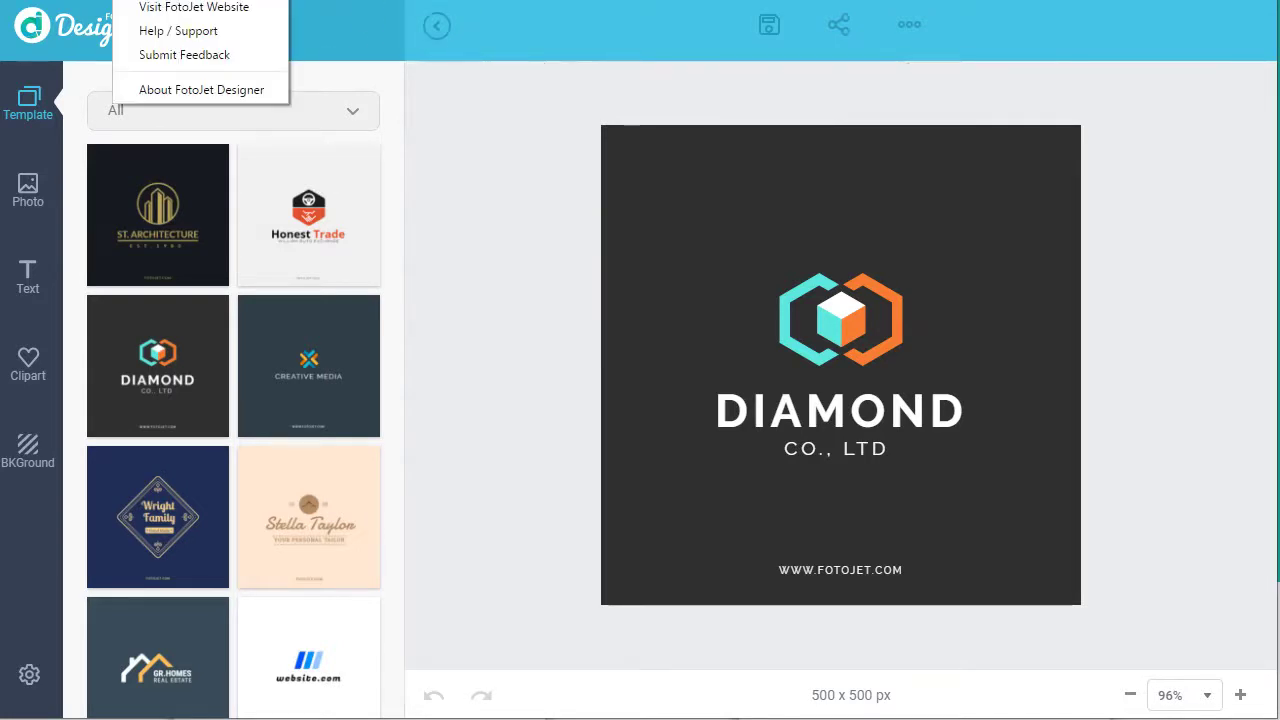
left_click(193, 91)
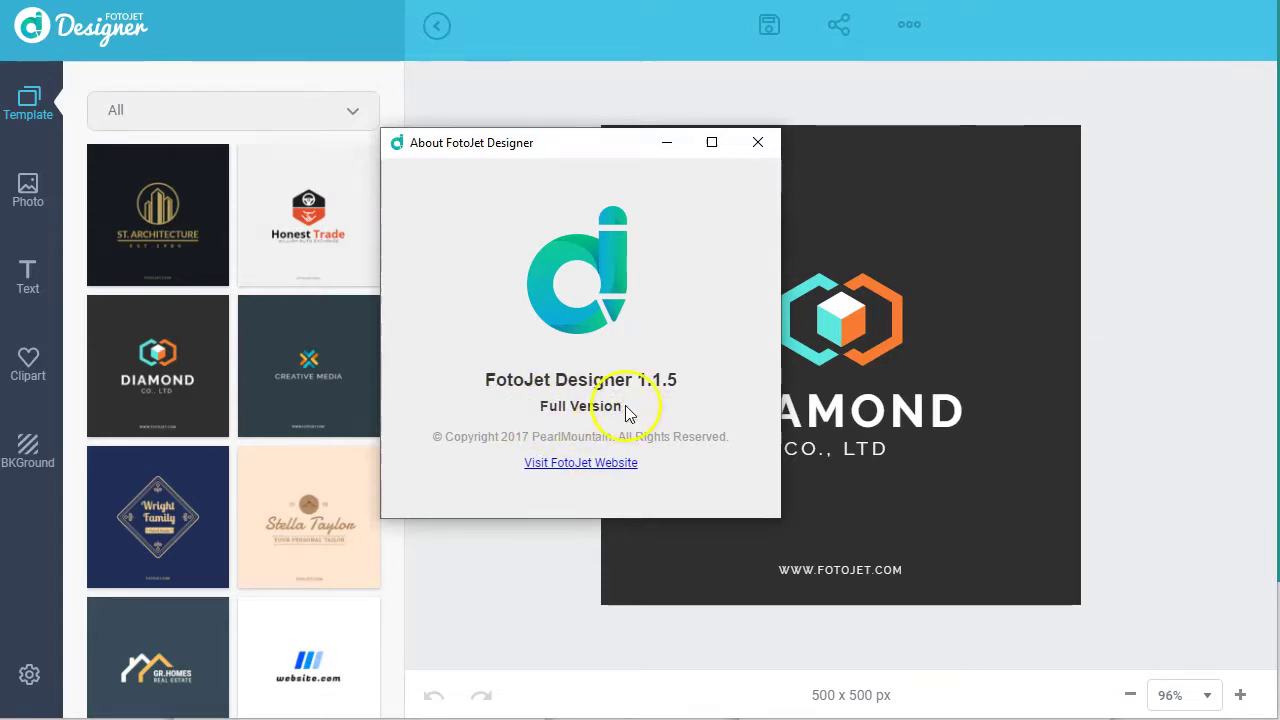
left_click(757, 142)
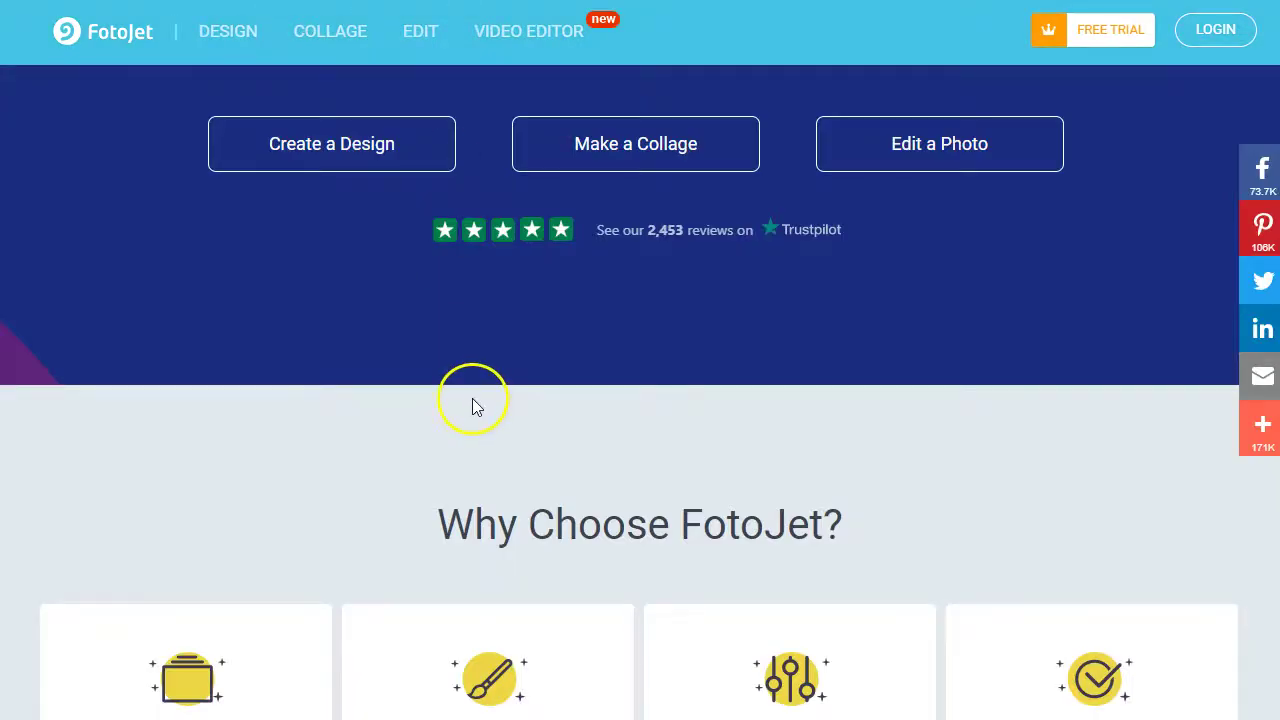
Scroll fotojet.com and follow the Create a Design link
scroll(472, 398, "up", 4)
scroll(343, 391, "down", 1)
left_click(328, 455)
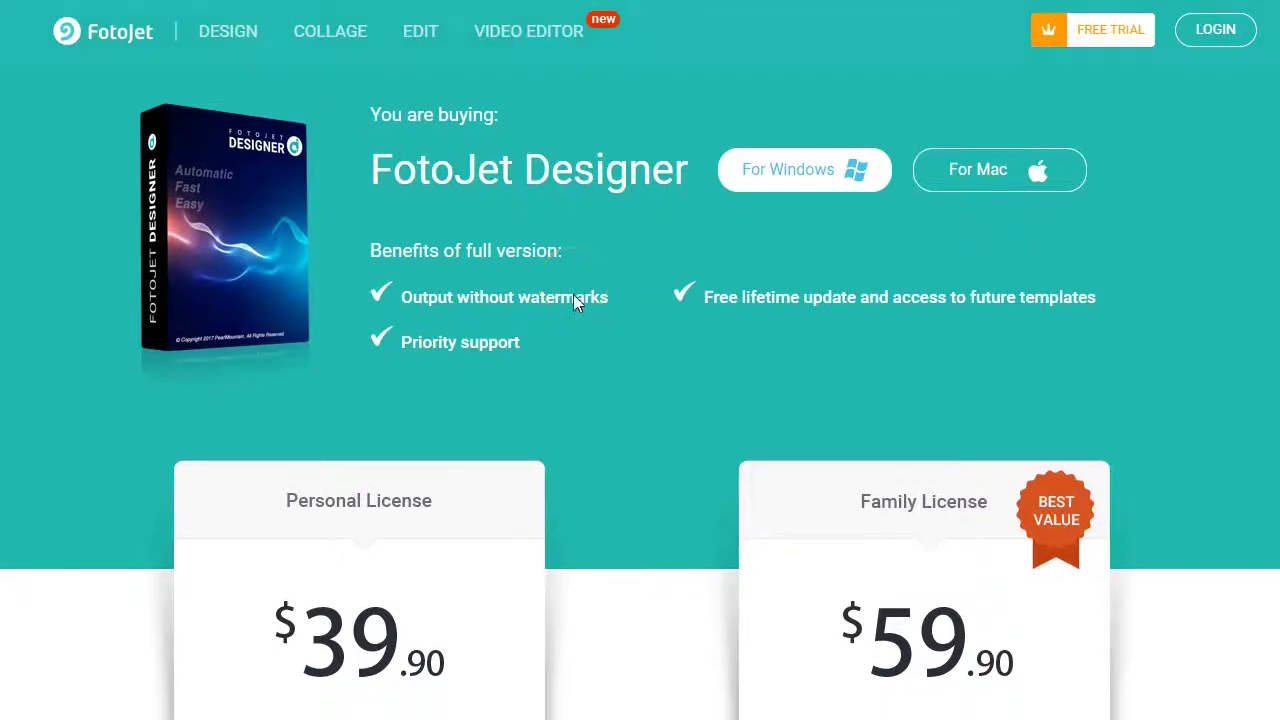
Compare FotoJet Designer Personal and Family licence prices, ending on the online Create New page
scroll(600, 360, "down", 1)
scroll(520, 430, "down", 1)
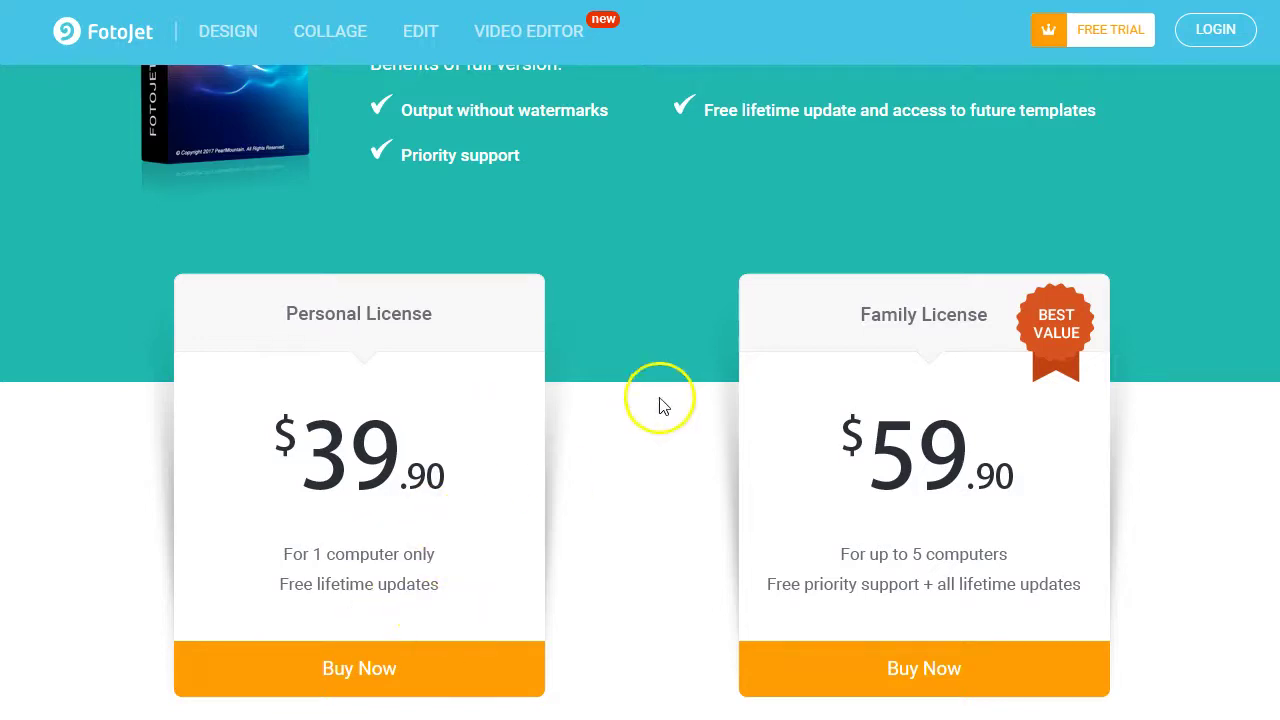
scroll(659, 402, "up", 2)
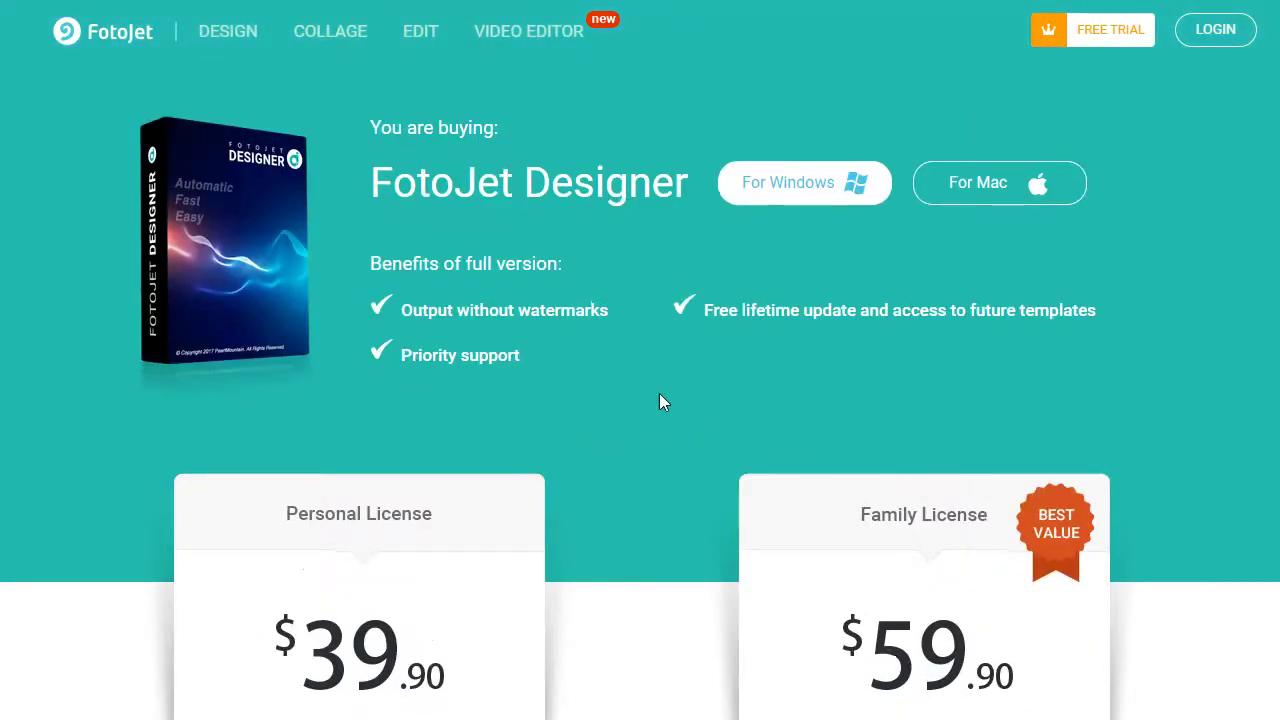
scroll(659, 402, "down", 2)
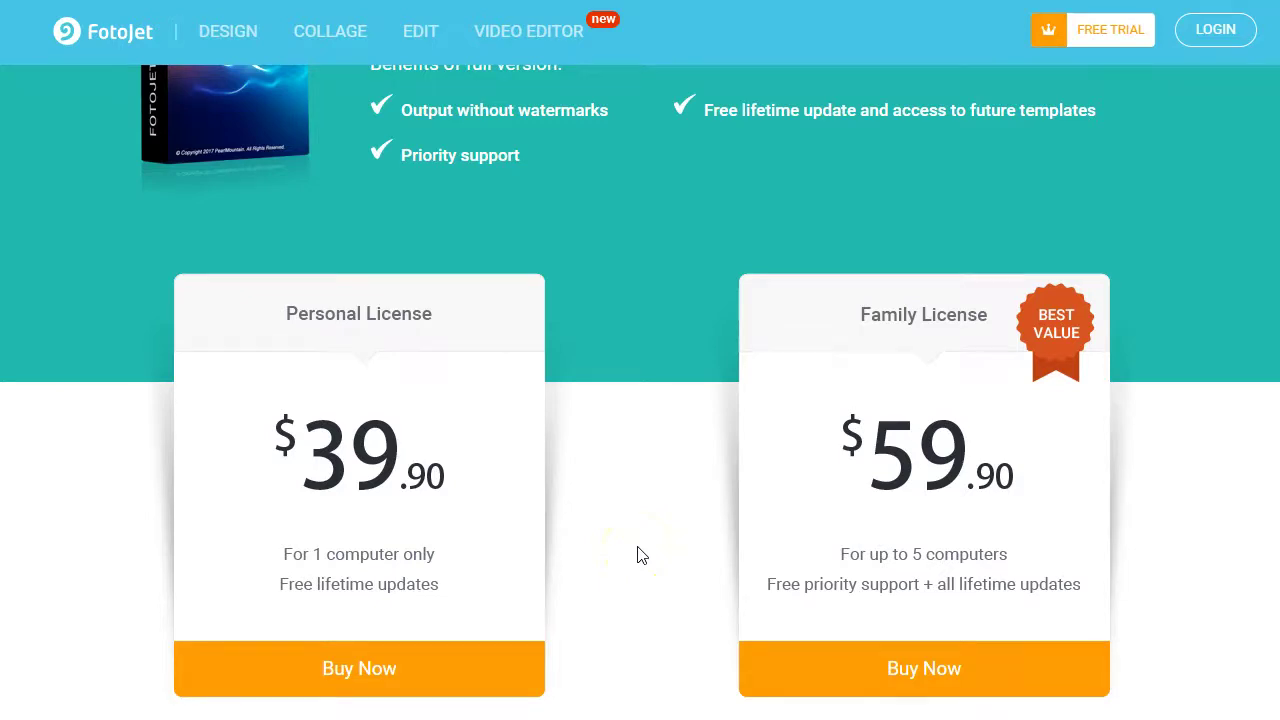
scroll(641, 556, "up", 2)
scroll(641, 556, "down", 2)
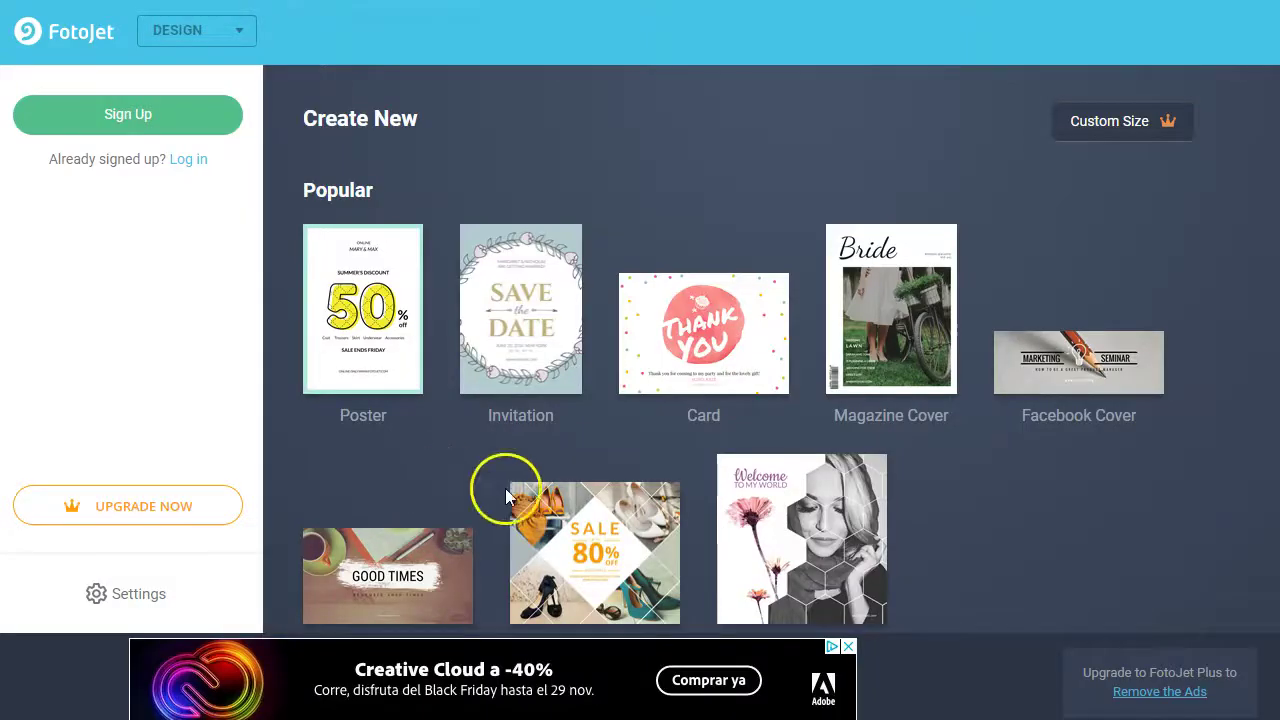
Browse the online Create New categories like Poster, Invitation, Card and Magazine Cover
scroll(557, 491, "down", 4)
scroll(548, 495, "down", 4)
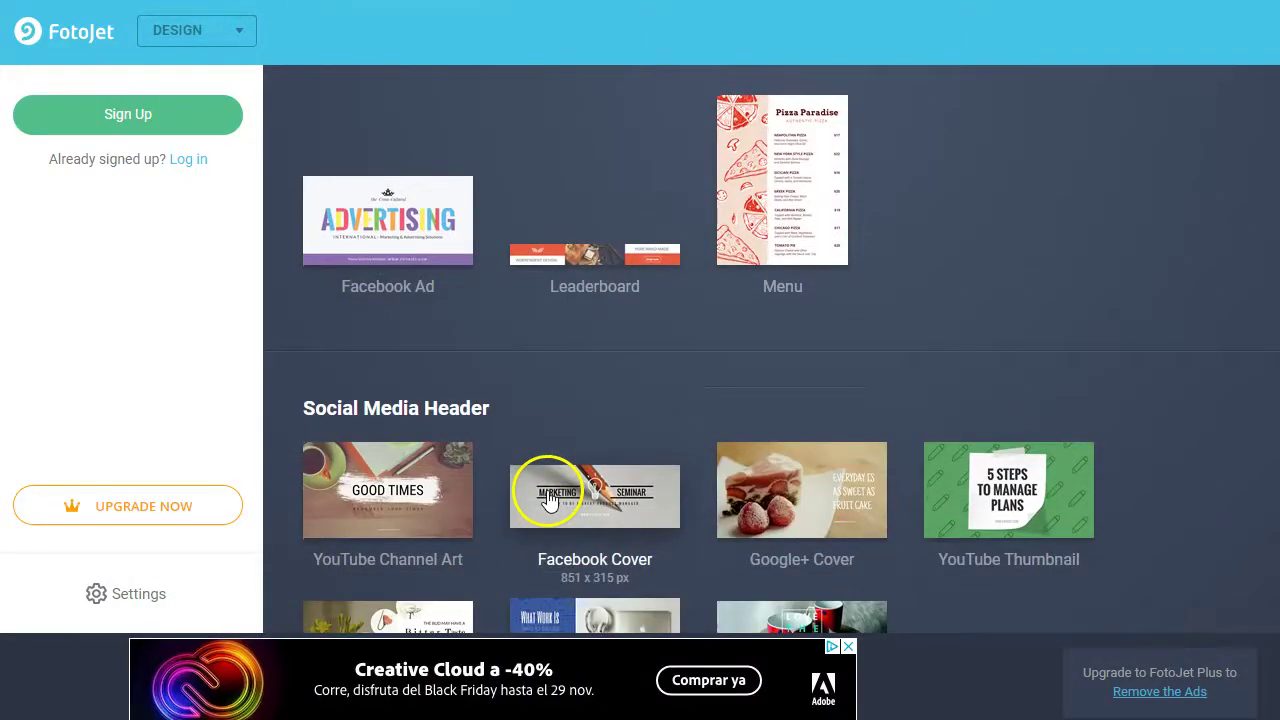
scroll(548, 497, "up", 4)
scroll(620, 250, "up", 4)
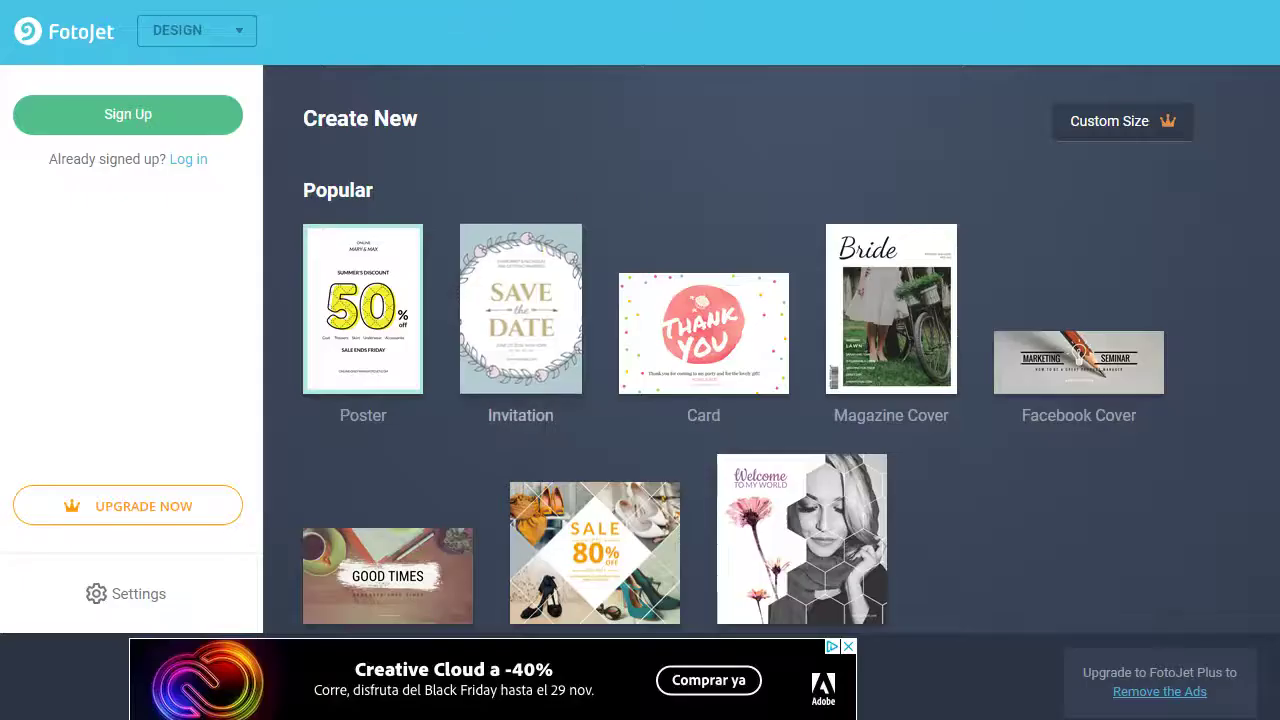
scroll(566, 347, "up", 3)
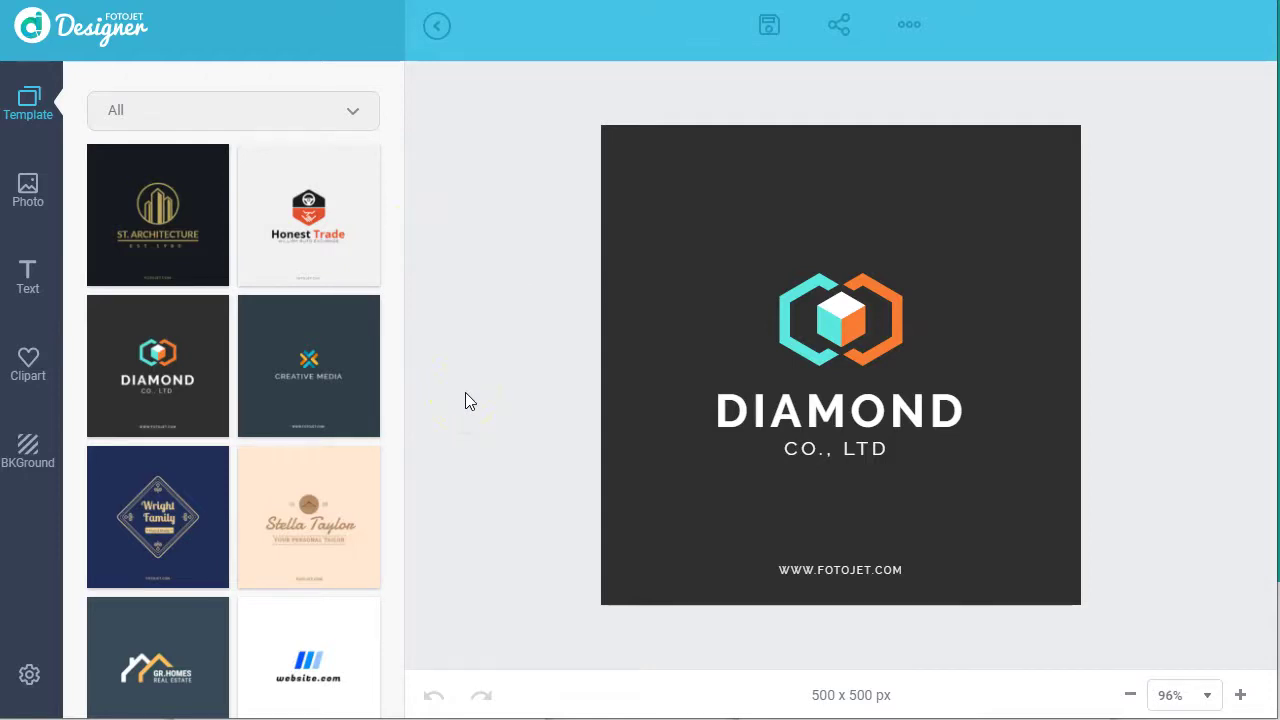
left_click(505, 443)
left_click_drag(516, 370, 545, 271)
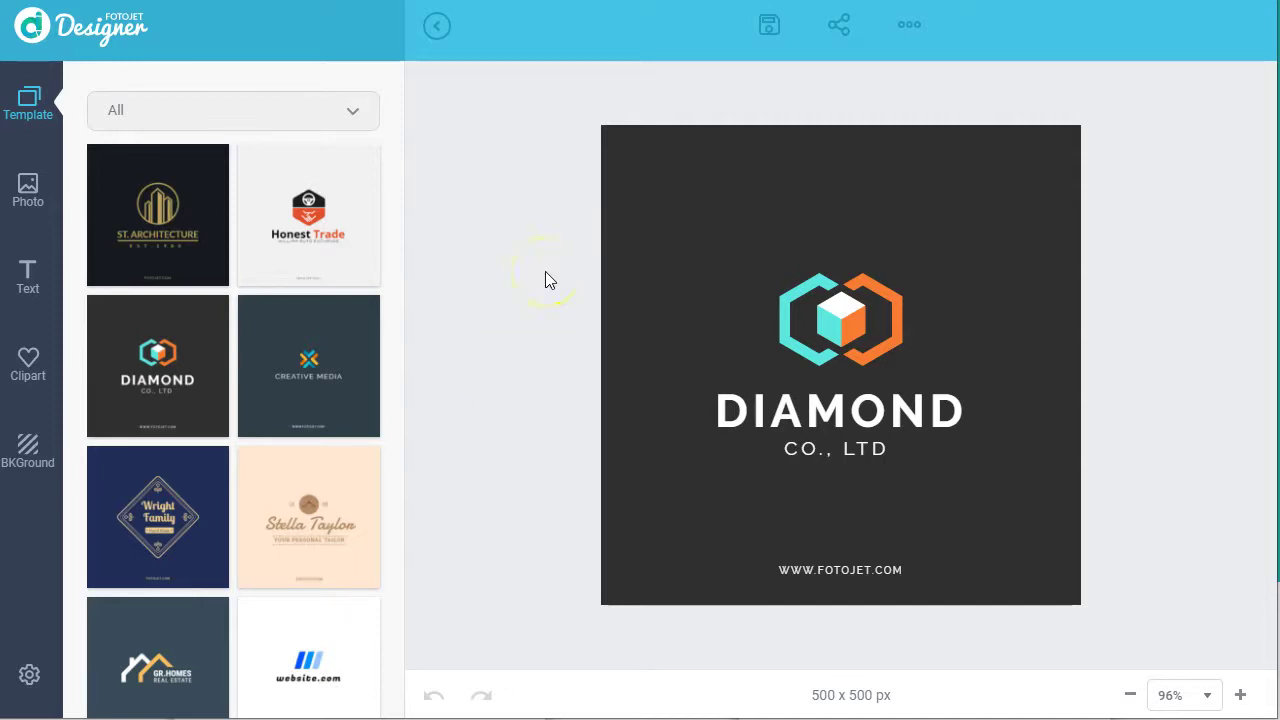